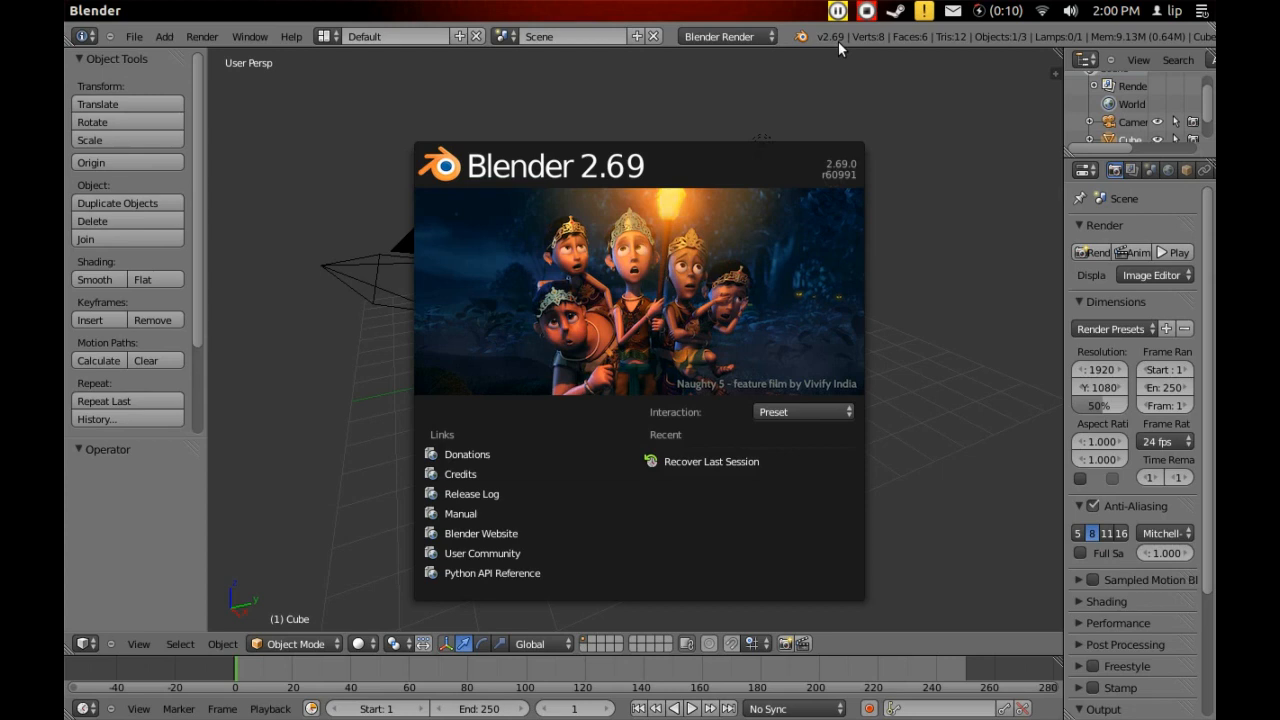
# Step: Dismiss the splash screen and switch the render engine to Cycles Render
pyautogui.click(843, 82)
pyautogui.click(756, 38)
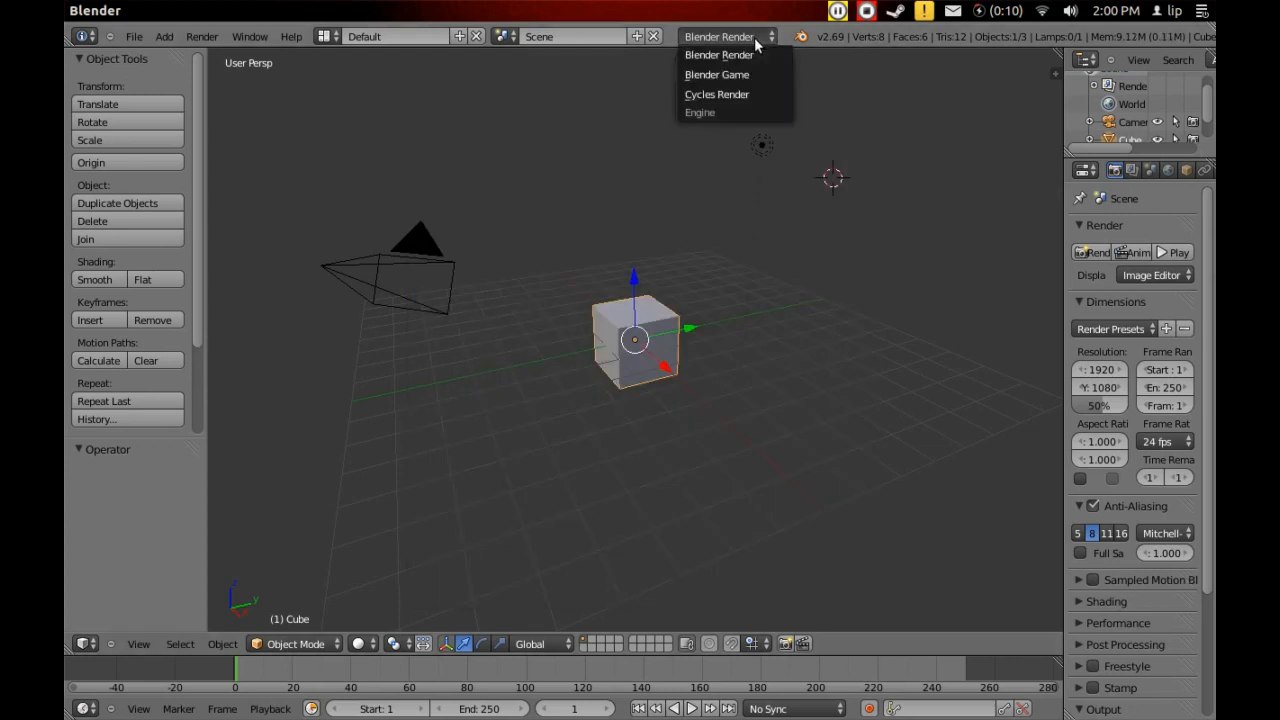
pyautogui.click(766, 96)
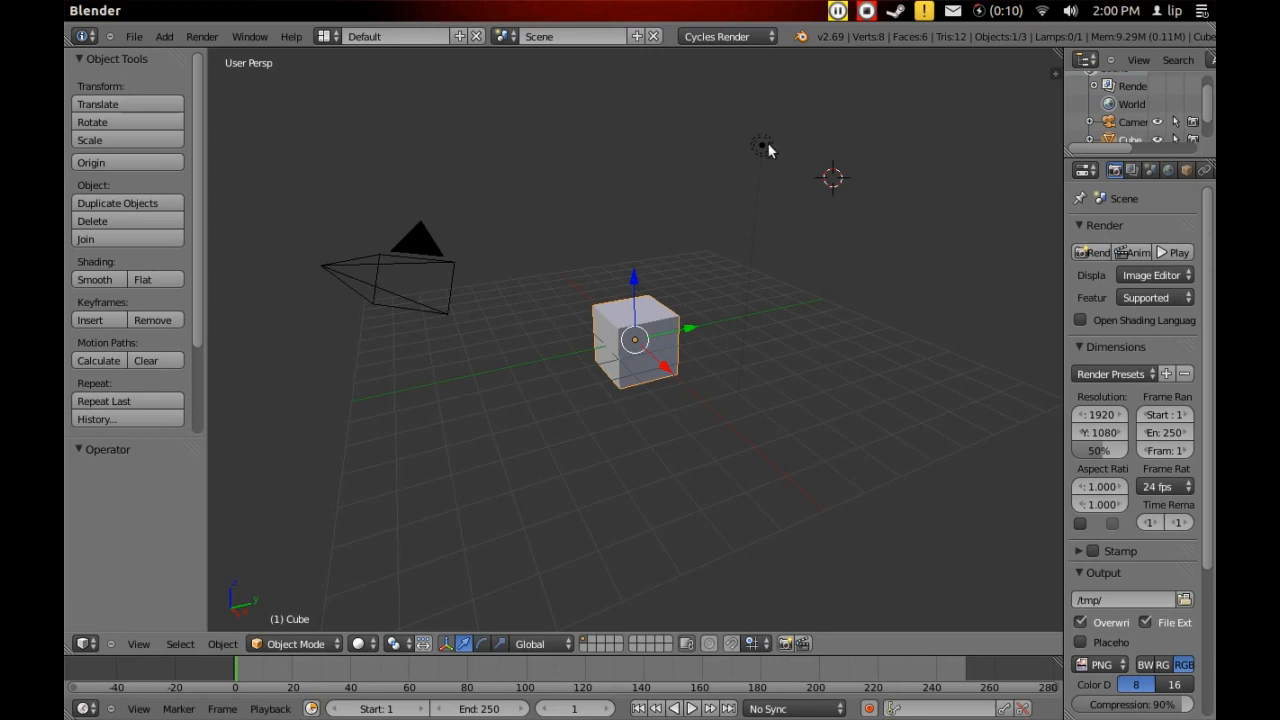
# Step: Delete the default lamp from the scene
pyautogui.rightClick(760, 148)
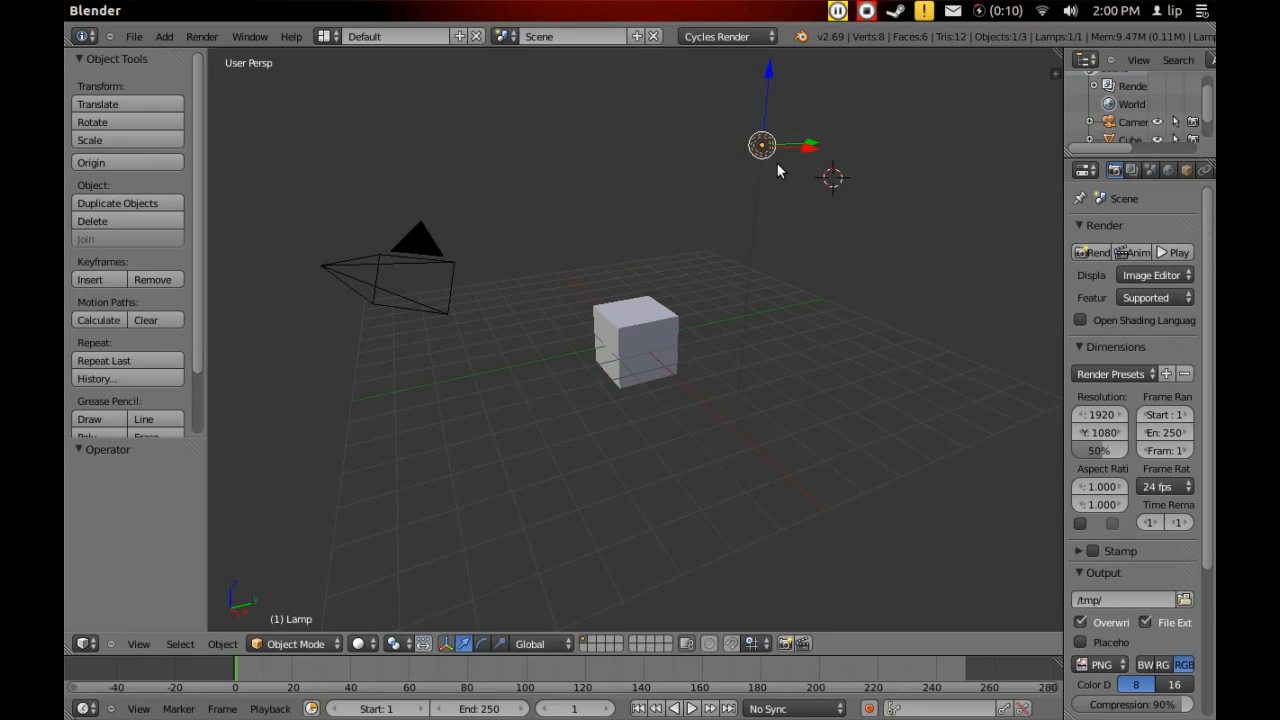
pyautogui.press('x')
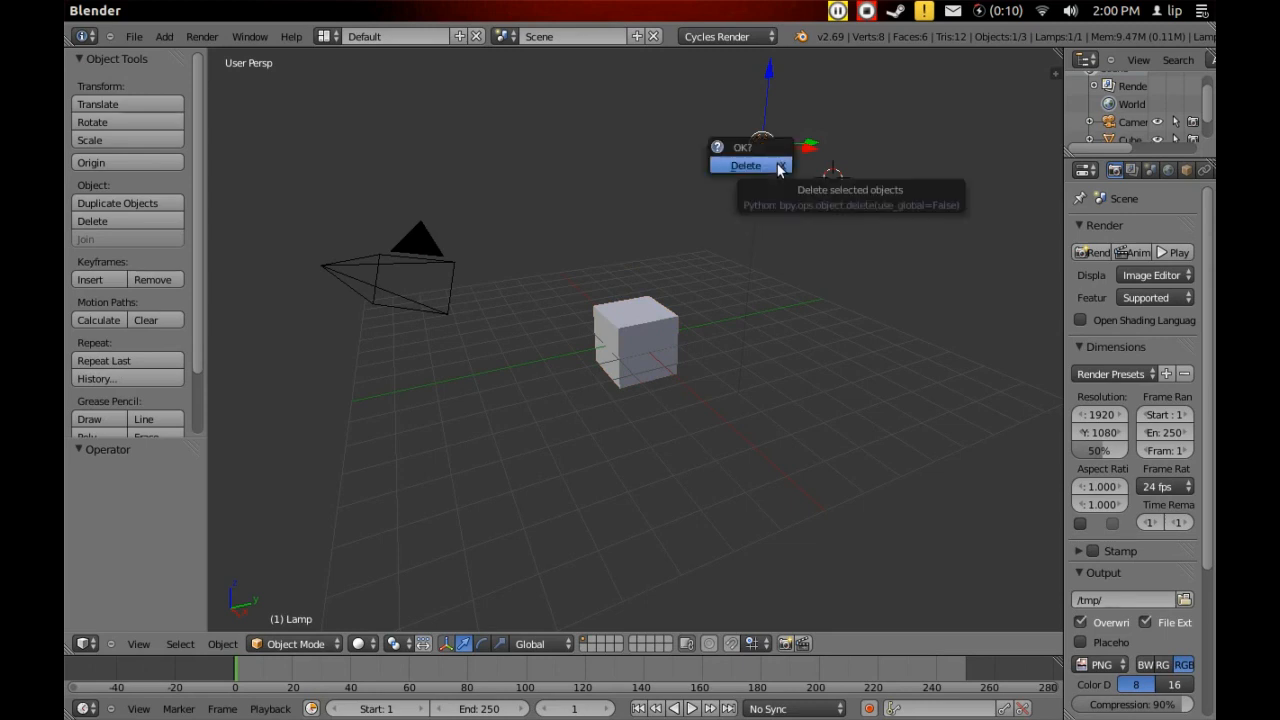
pyautogui.click(750, 166)
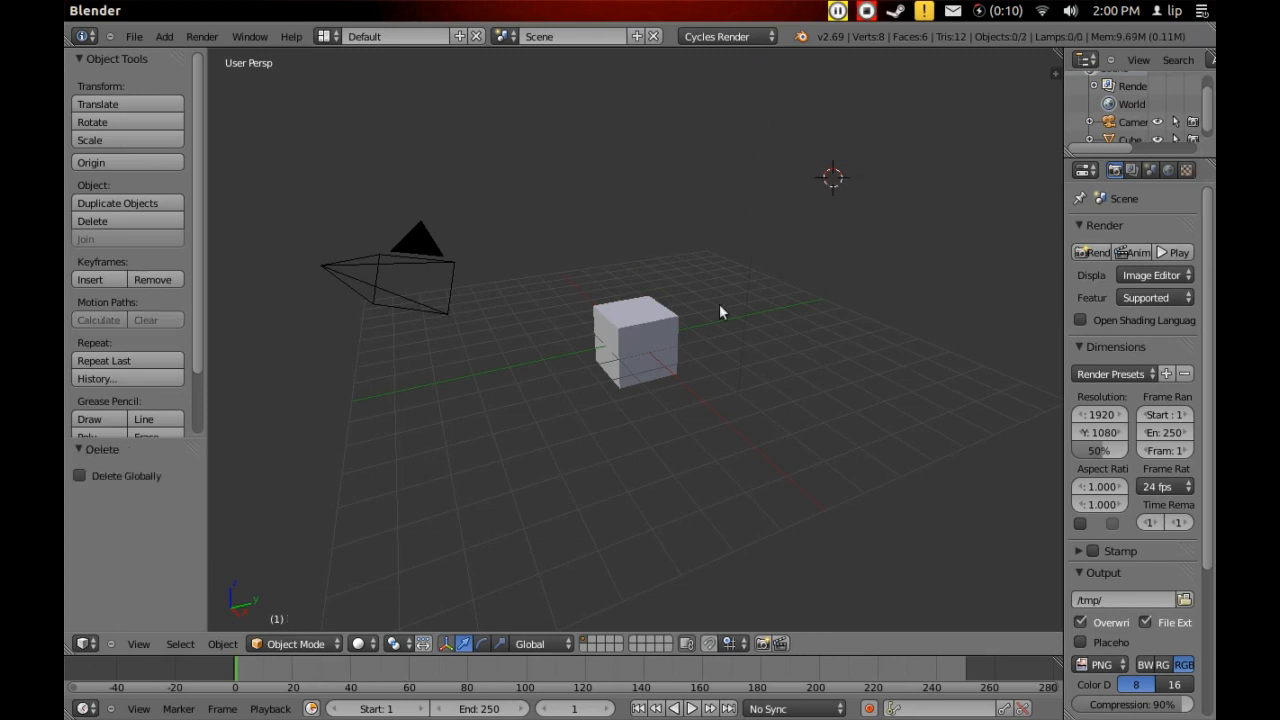
# Step: Enable the 3D View: Screencast Keys add-on in the user preferences, saving the user settings and closing the preferences
pyautogui.click(132, 40)
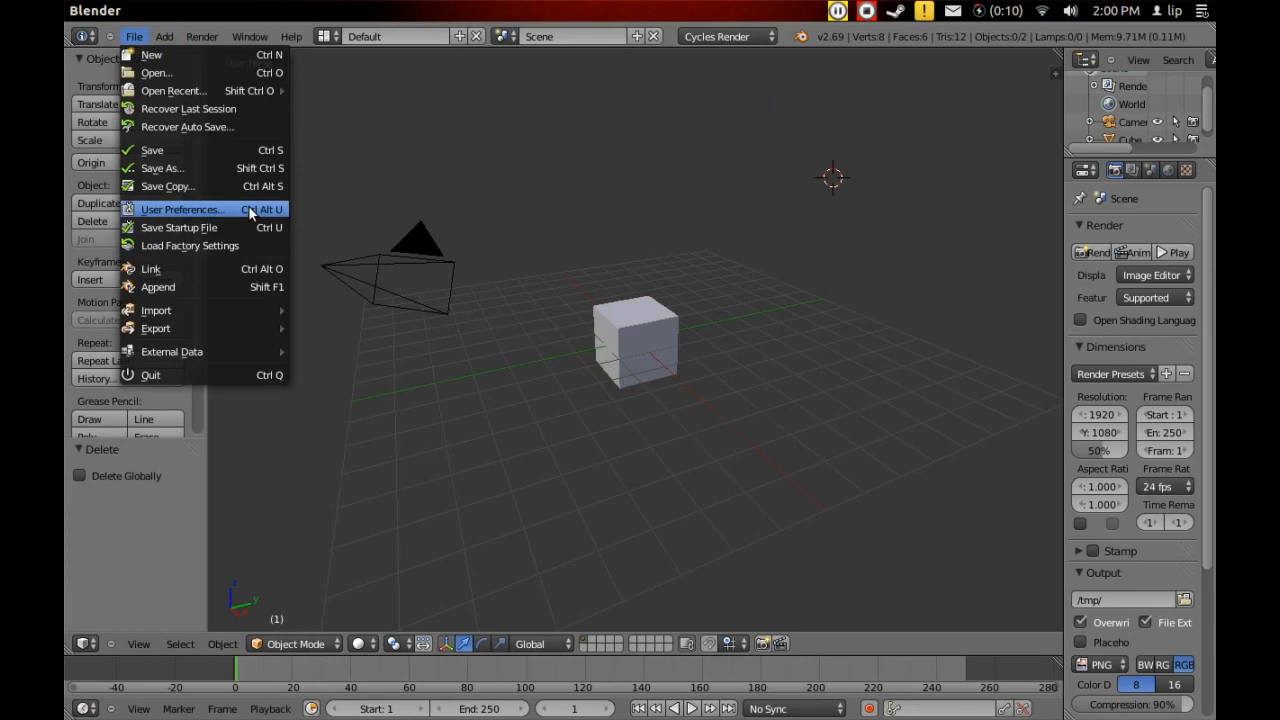
pyautogui.click(248, 207)
pyautogui.moveTo(430, 40); pyautogui.dragTo(631, 163)
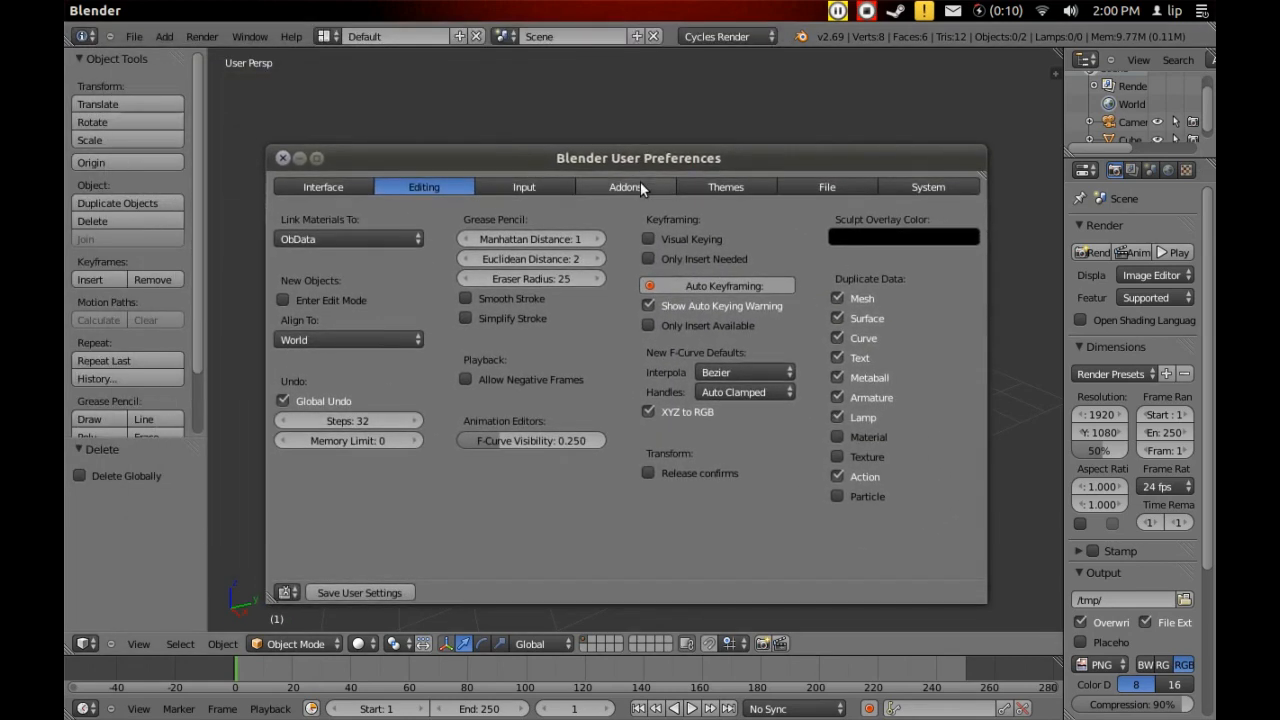
pyautogui.click(640, 190)
pyautogui.click(329, 217)
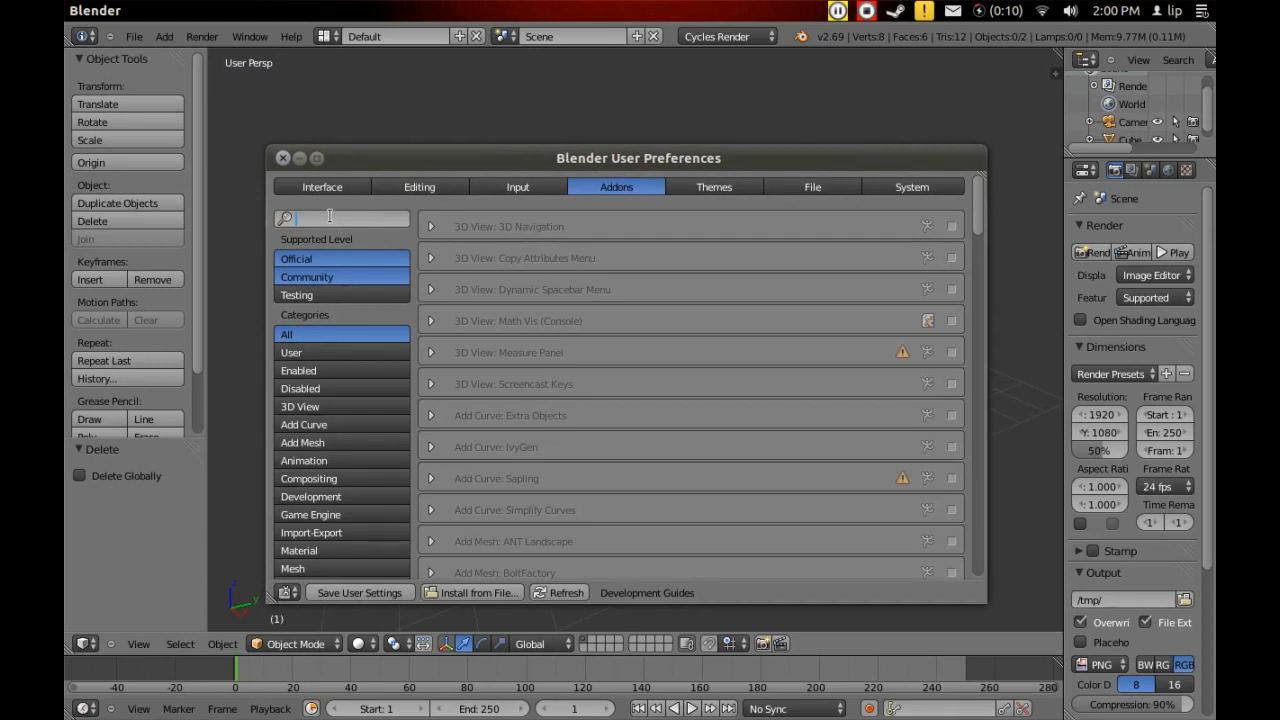
pyautogui.write('scree')
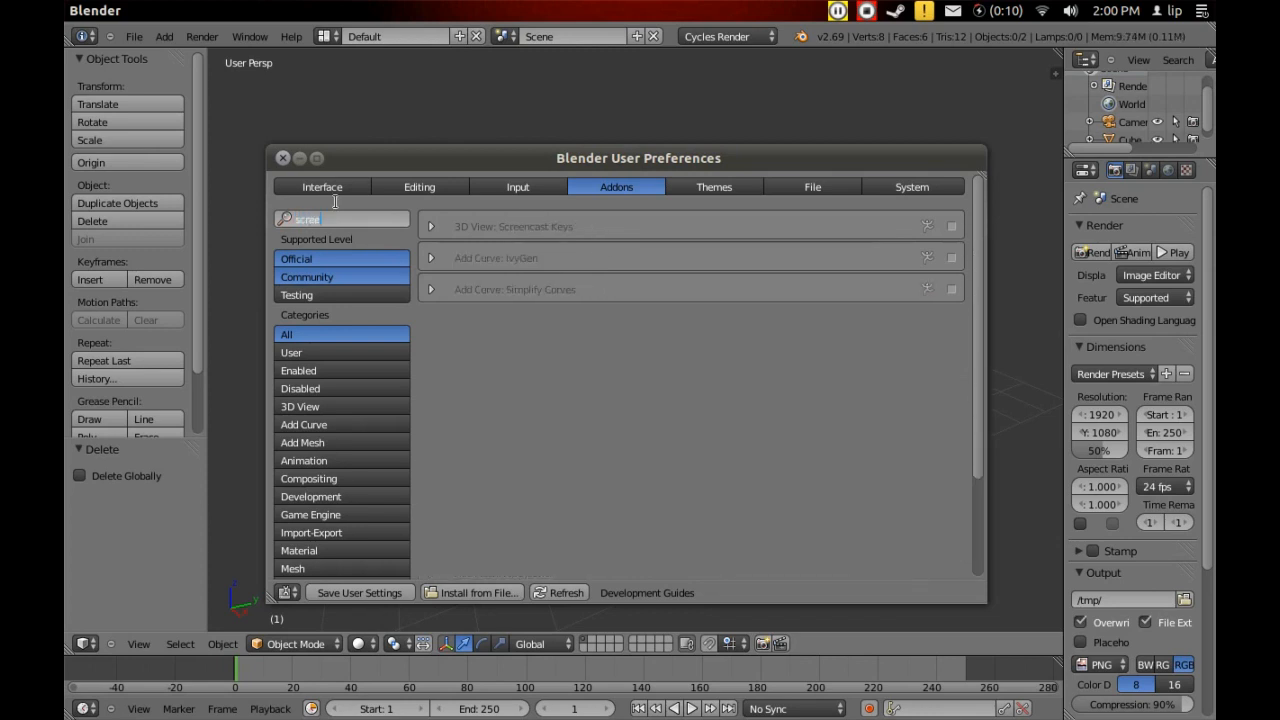
pyautogui.click(951, 227)
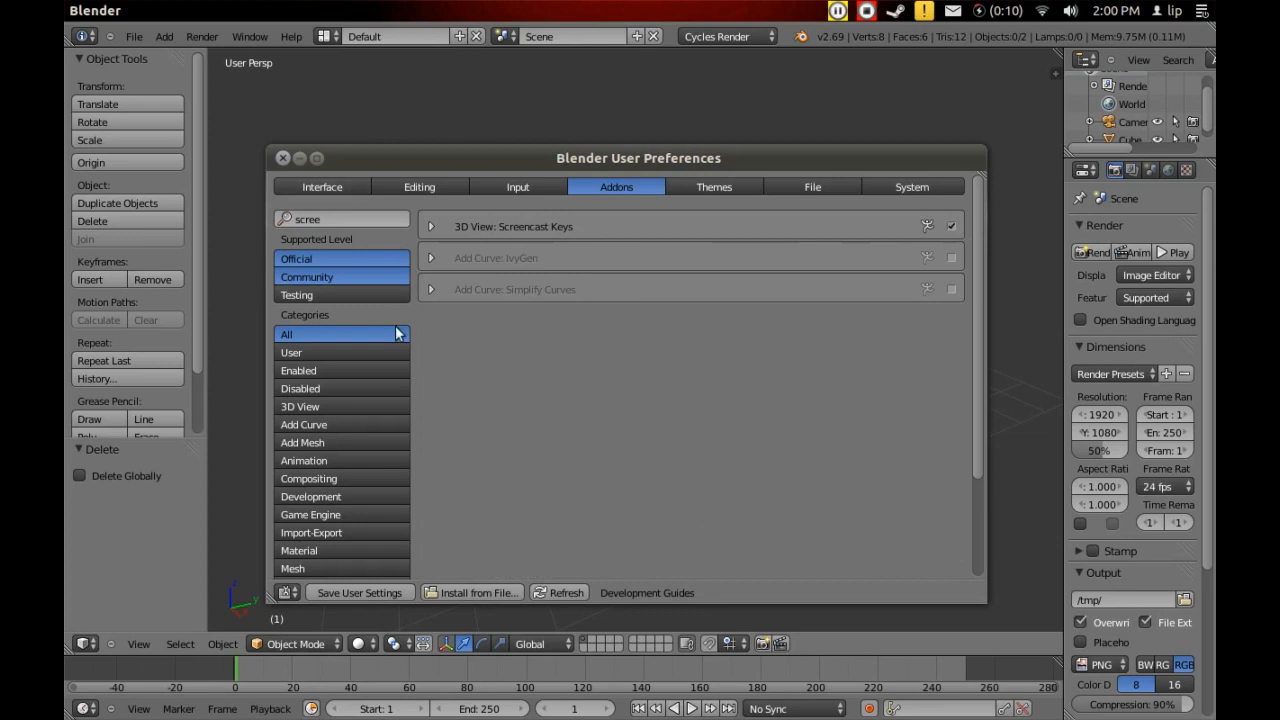
pyautogui.click(335, 595)
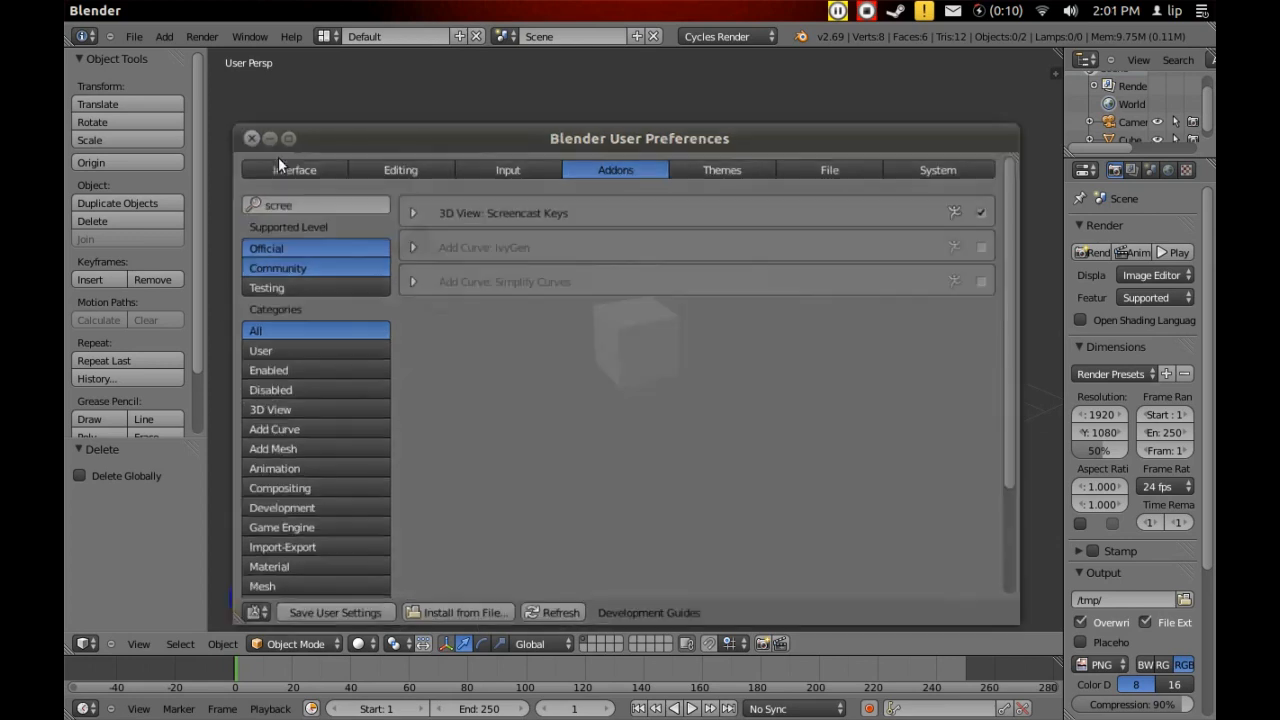
pyautogui.click(283, 157)
# Step: Start the Screencast Keys display in the 3D view
pyautogui.press('n')
pyautogui.click(951, 413)
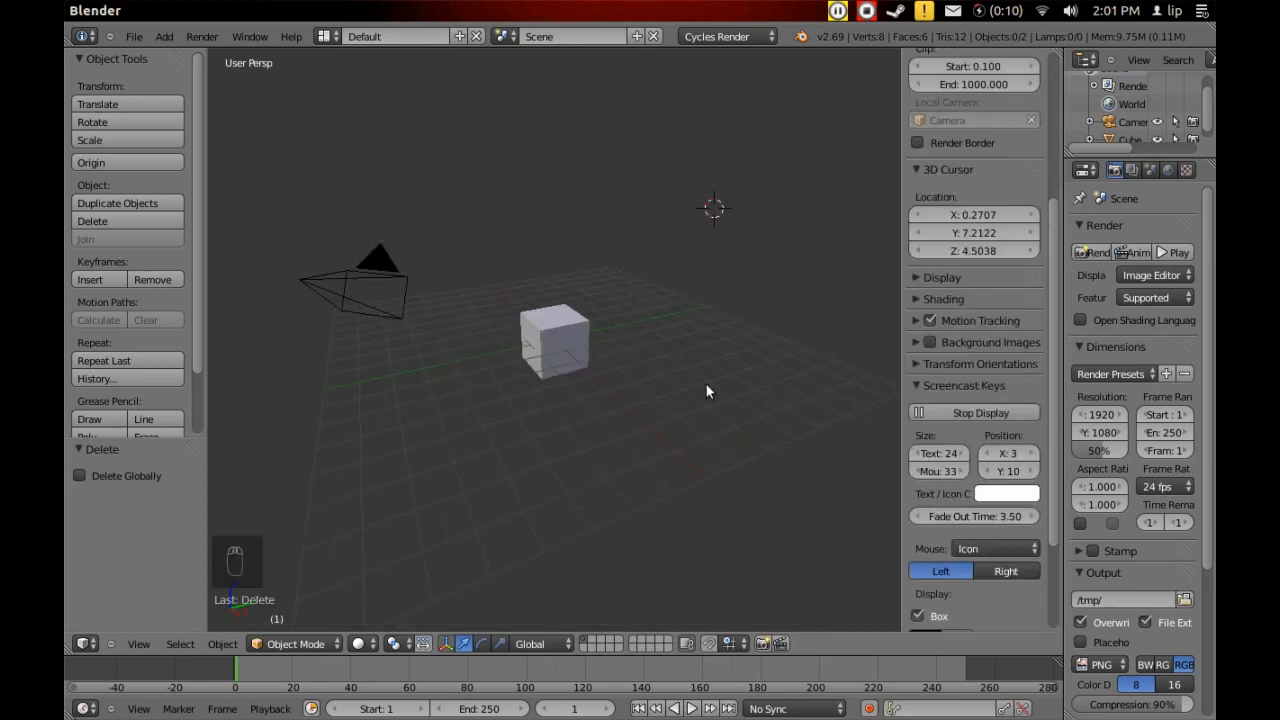
pyautogui.press('n')
# Step: Delete the default cube from the scene
pyautogui.scroll(2, 600, 310)
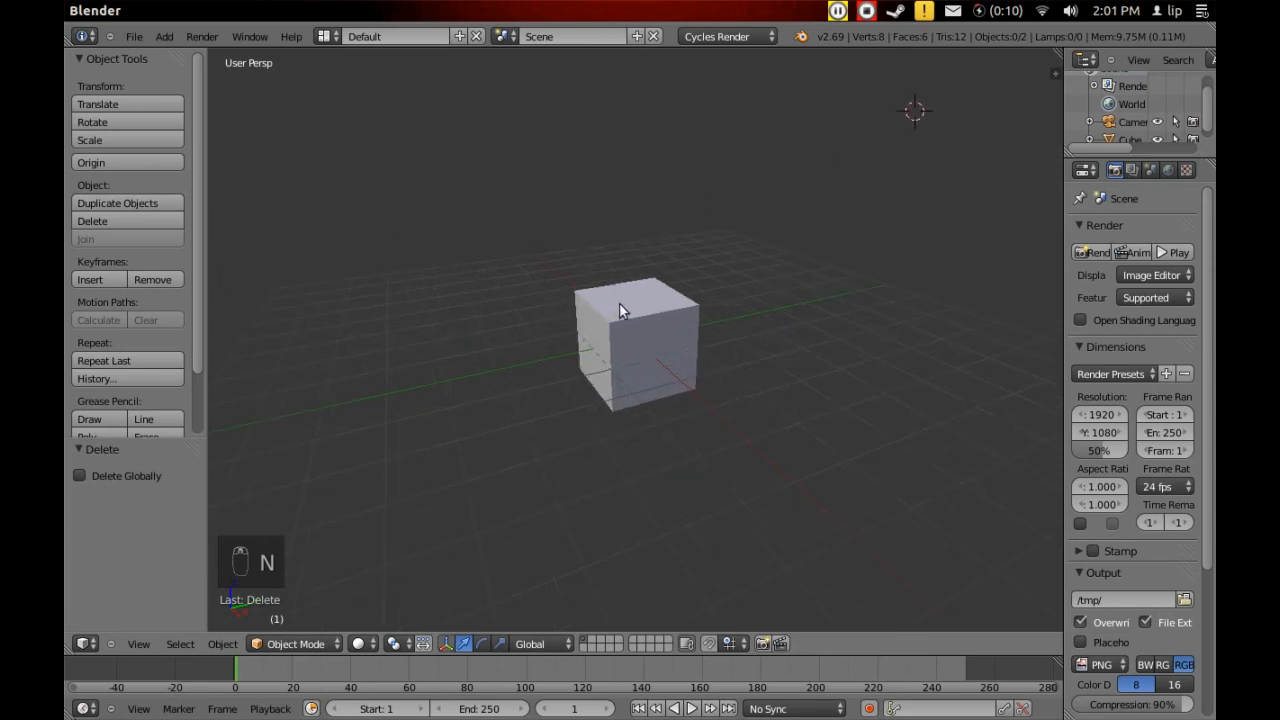
pyautogui.rightClick(637, 312)
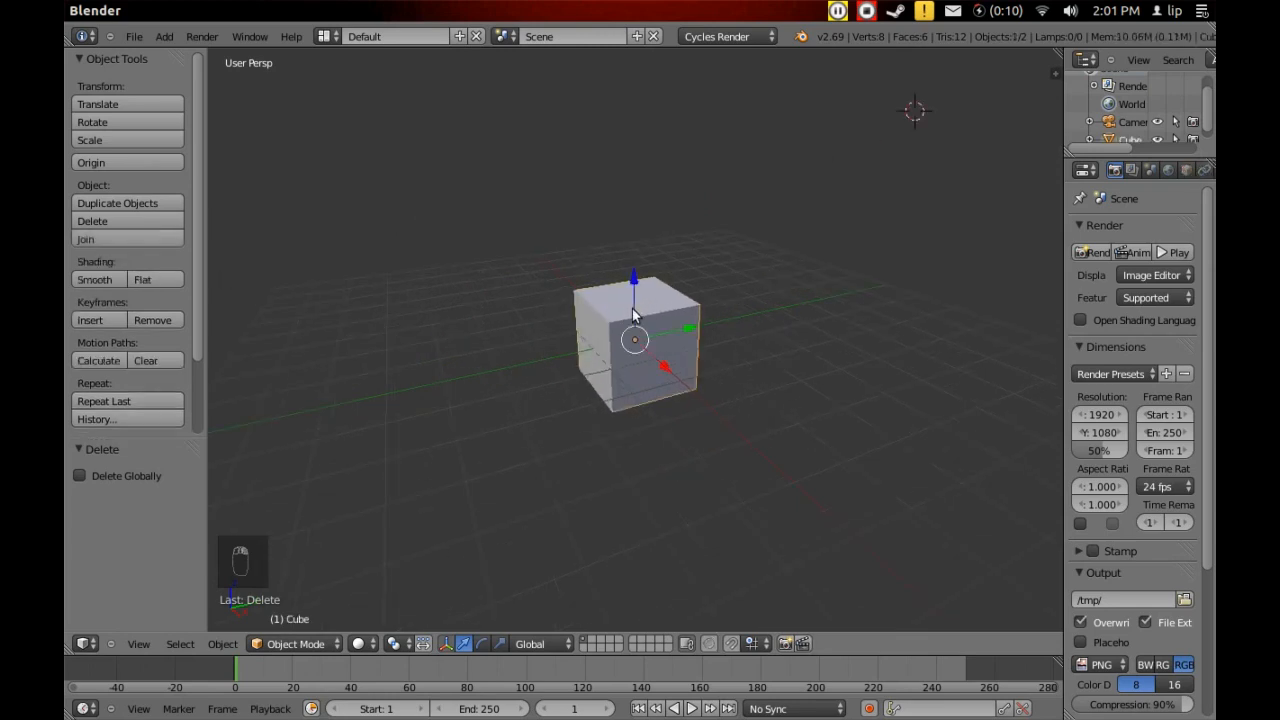
pyautogui.scroll(-2, 636, 335)
pyautogui.press('x')
pyautogui.click(617, 334)
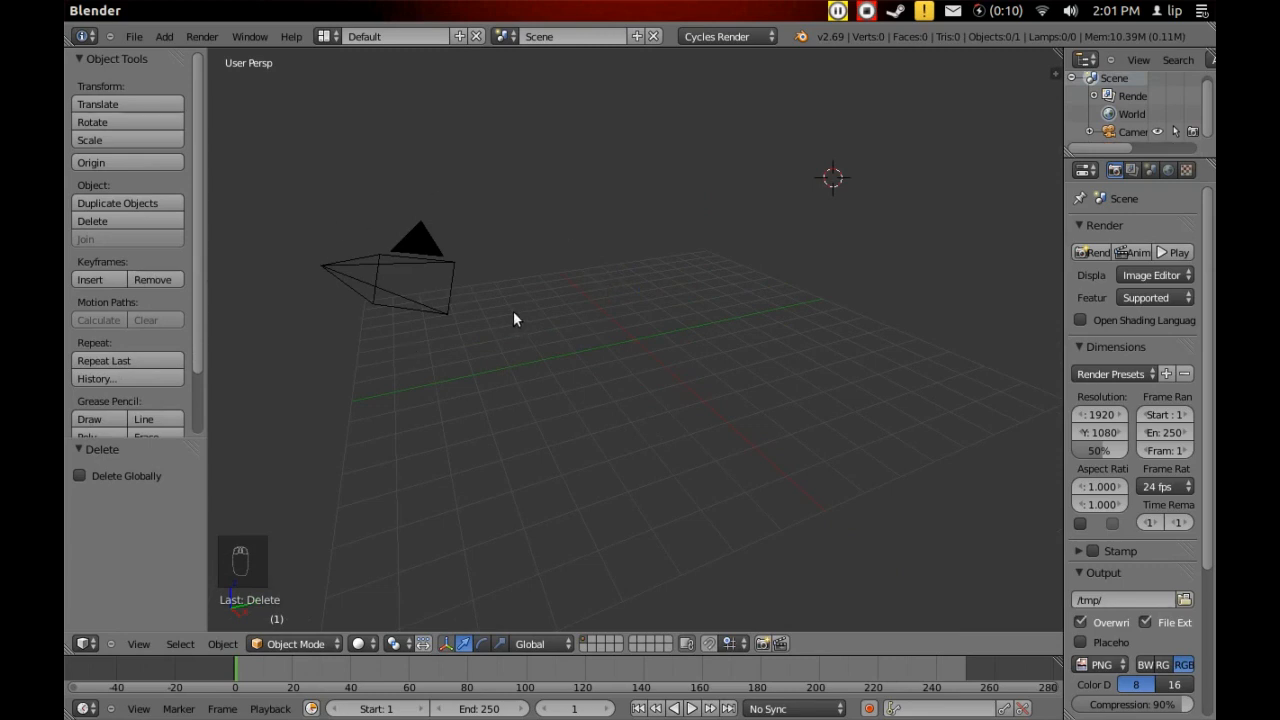
# Step: Add a UV sphere with the 3D cursor reset to the scene origin, and give the sphere smooth shading
pyautogui.hotkey('shift', 'c')
pyautogui.scroll(3, 710, 345)
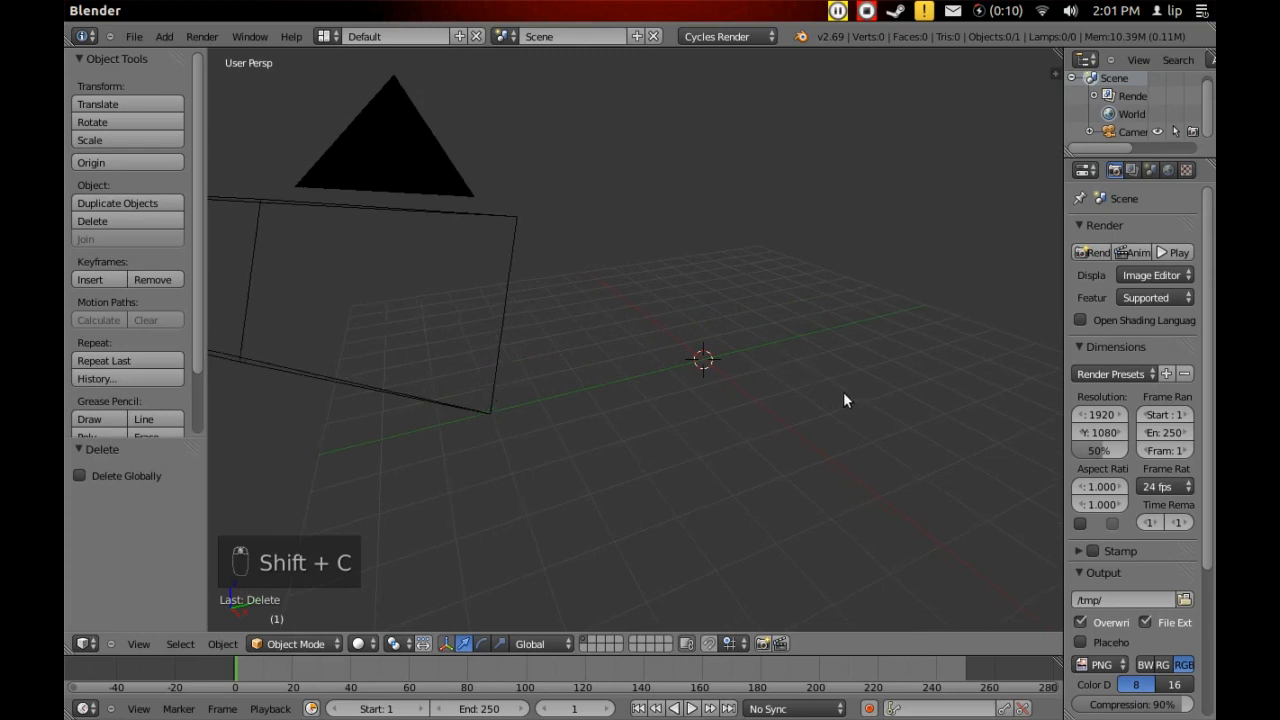
pyautogui.scroll(1, 836, 393)
pyautogui.scroll(-2, 829, 397)
pyautogui.hotkey('shift', 'a')
pyautogui.moveTo(828, 388)
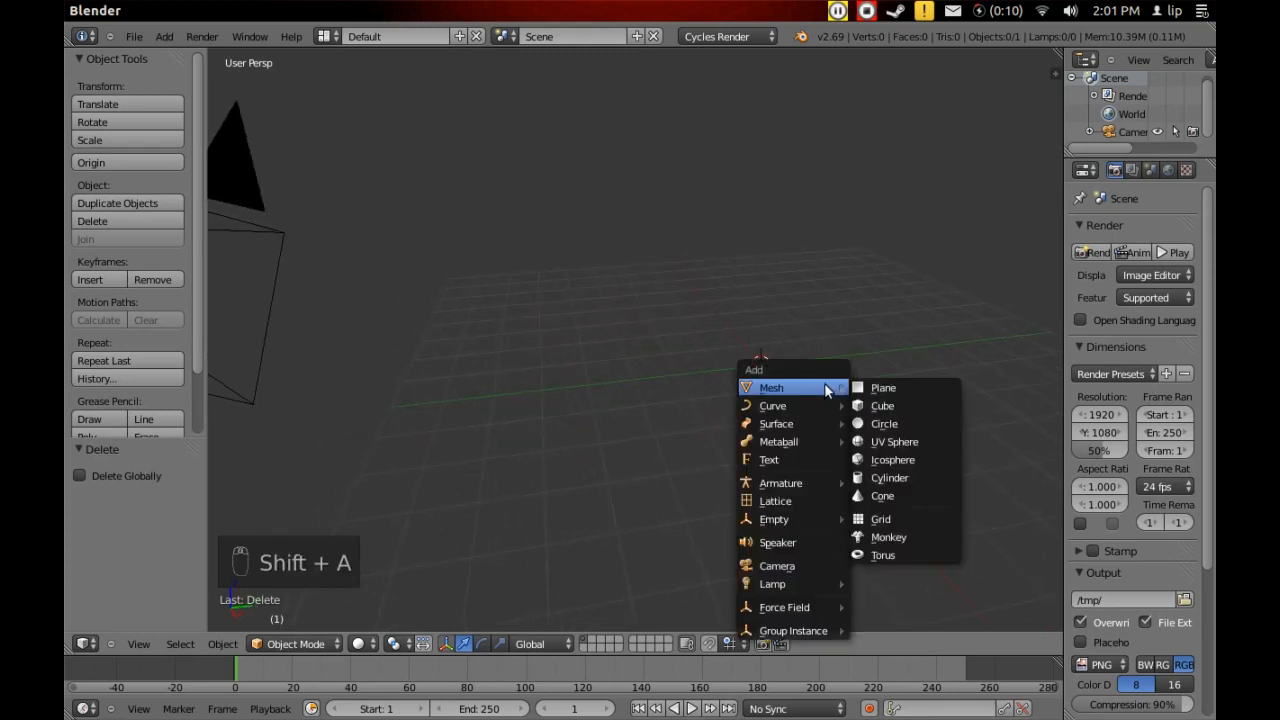
pyautogui.click(875, 442)
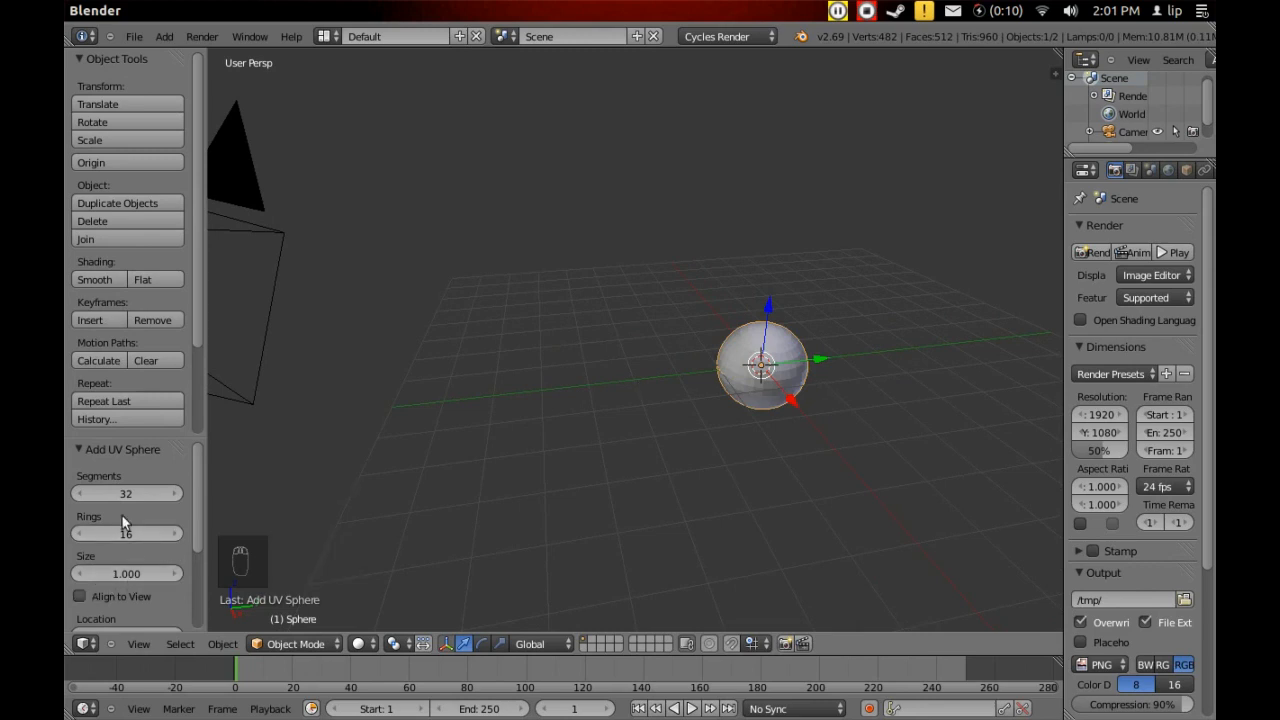
pyautogui.click(107, 277)
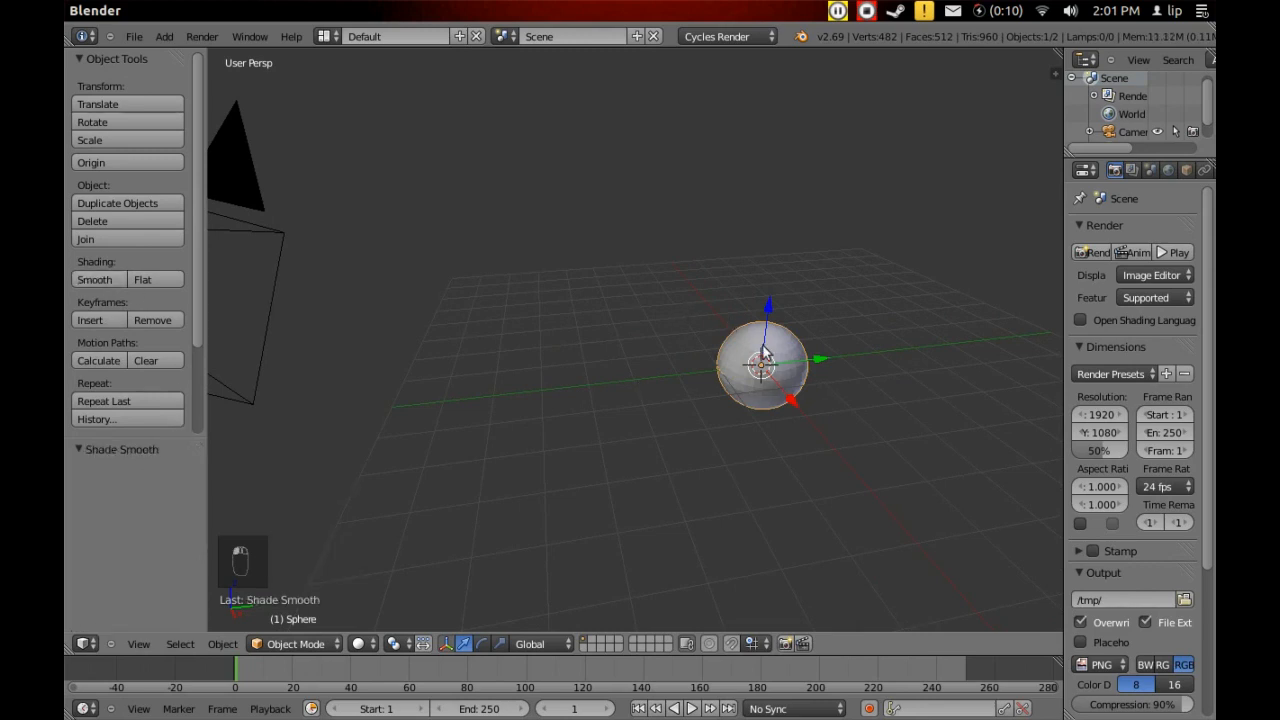
# Step: Duplicate the sphere and move the copy about 2.9 units along the positive Y axis
pyautogui.hotkey('shift', 'd')
pyautogui.rightClick(808, 351)
pyautogui.moveTo(814, 352); pyautogui.dragTo(933, 346)
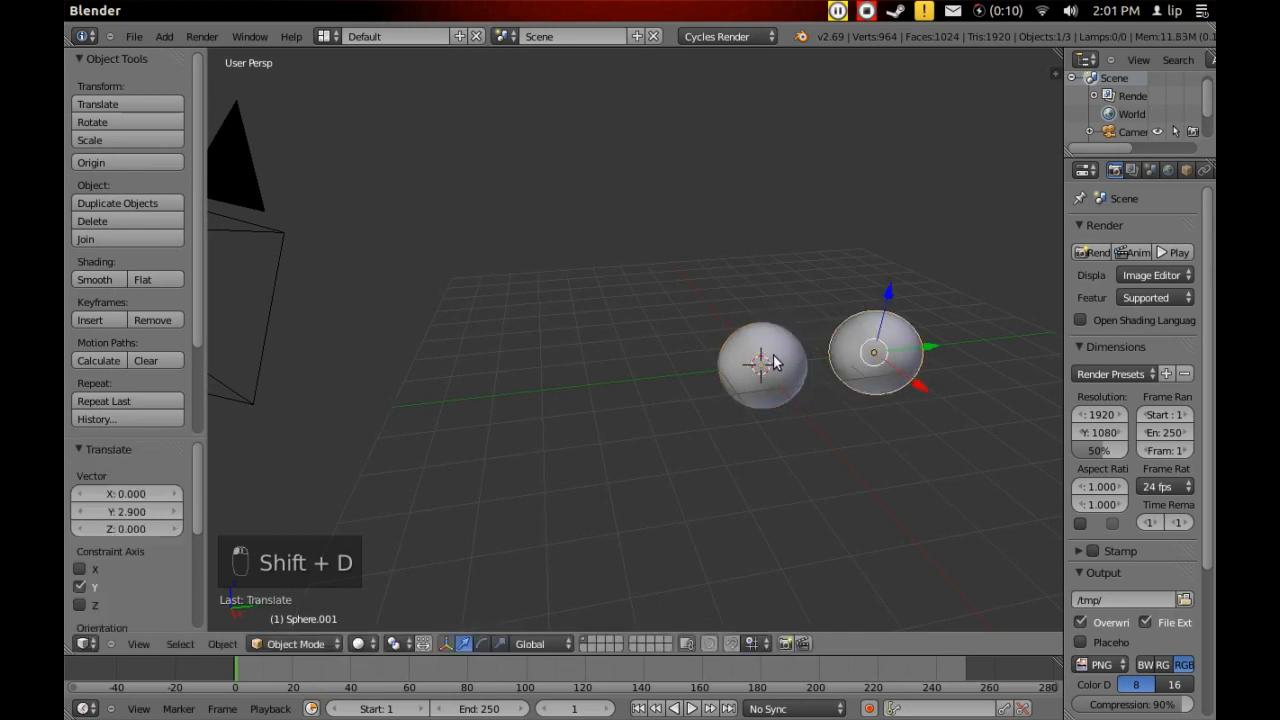
# Step: Duplicate the central sphere again and move this copy about 2.96 units along the negative Y axis
pyautogui.rightClick(763, 364)
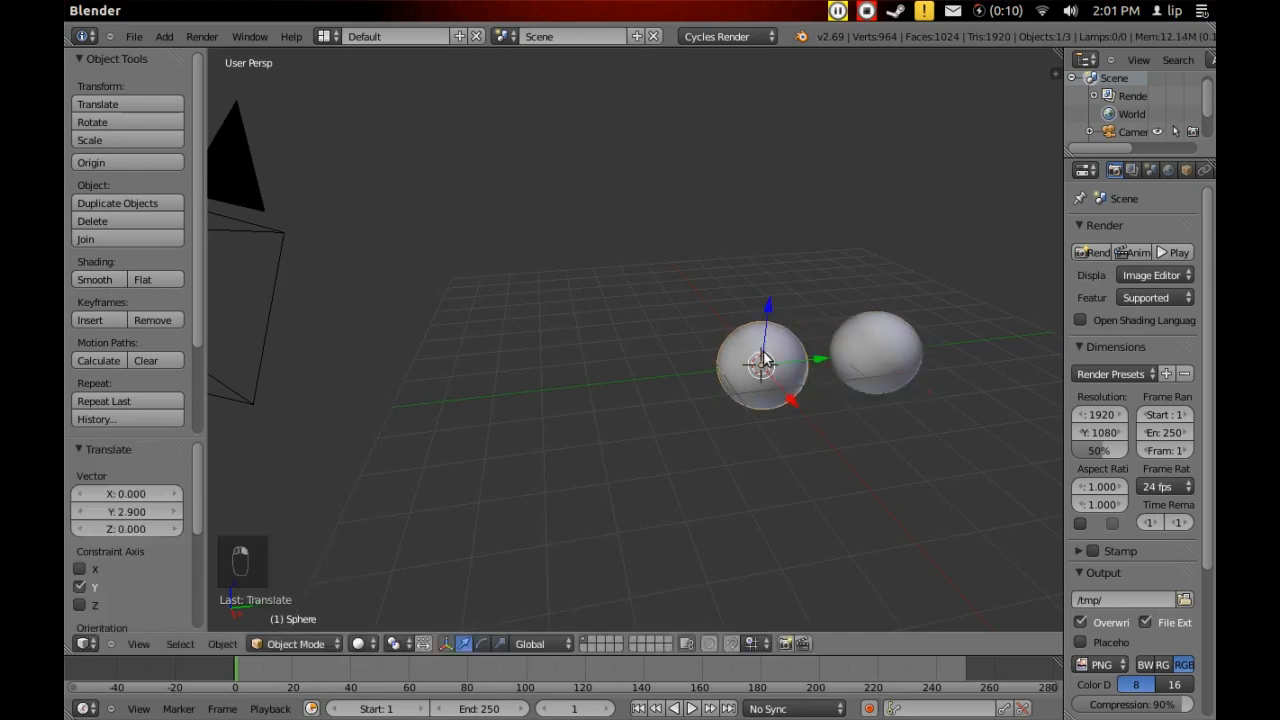
pyautogui.hotkey('shift', 'd')
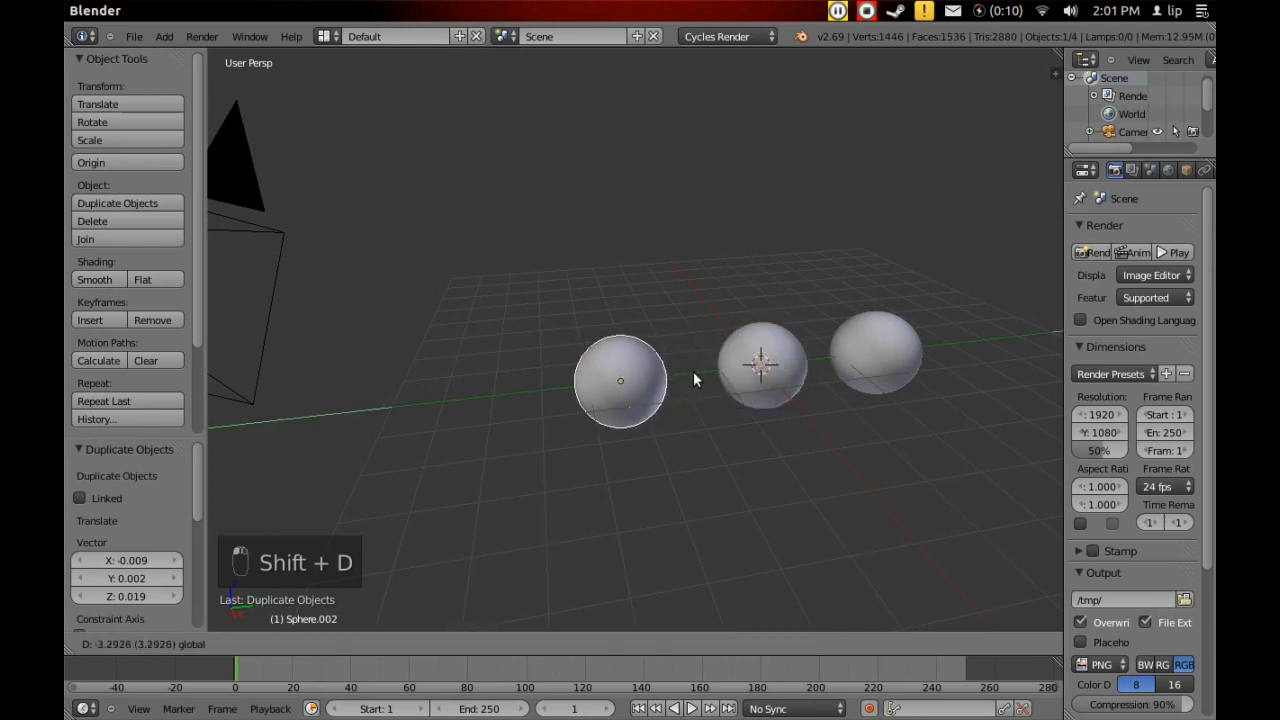
pyautogui.click(700, 379)
pyautogui.moveTo(910, 397); pyautogui.dragTo(965, 380, button='middle')
pyautogui.keyDown('shift'); pyautogui.moveTo(613, 313); pyautogui.dragTo(687, 330, button='middle'); pyautogui.keyUp('shift')
pyautogui.scroll(4, 687, 331)
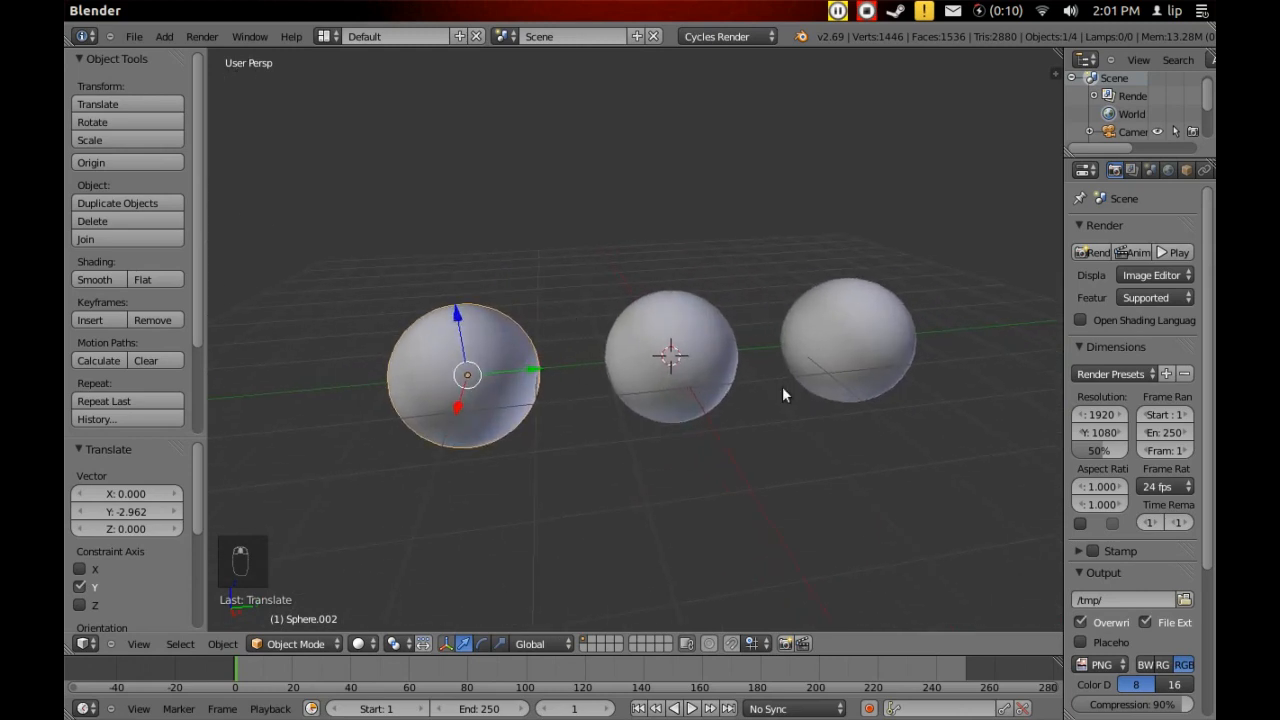
pyautogui.scroll(-6, 466, 329)
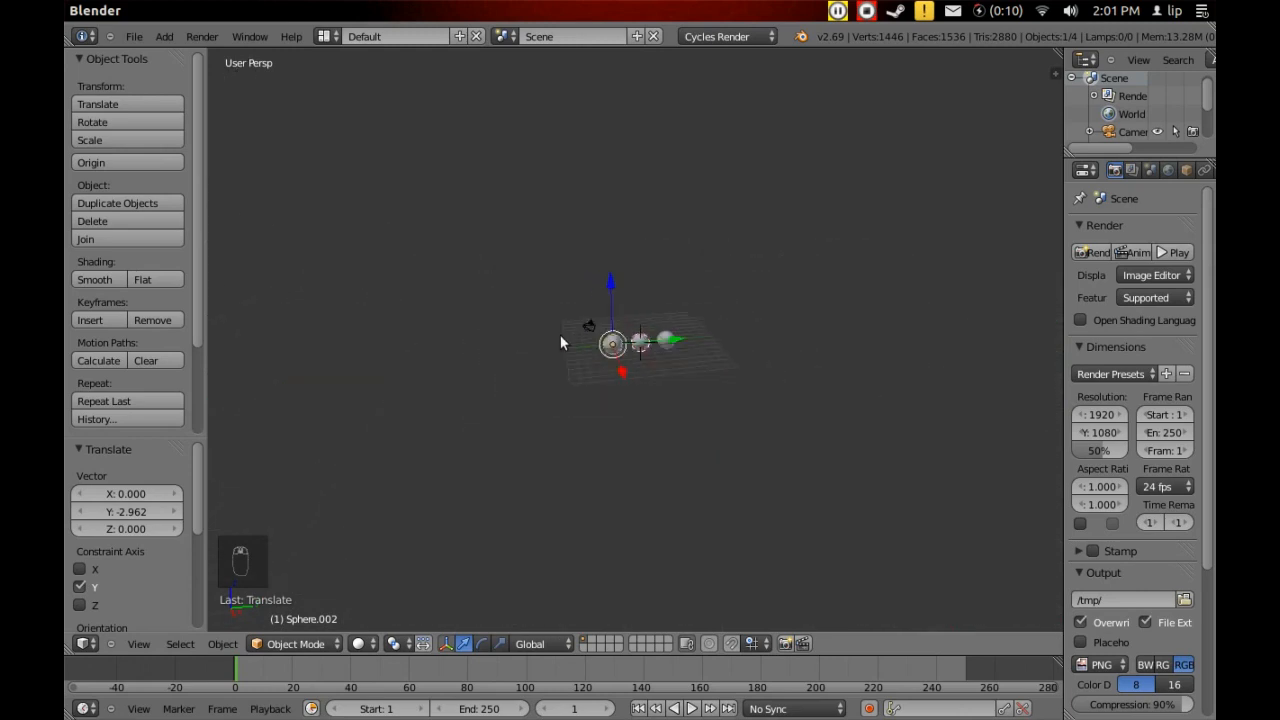
pyautogui.scroll(2, 610, 342)
pyautogui.scroll(3, 698, 331)
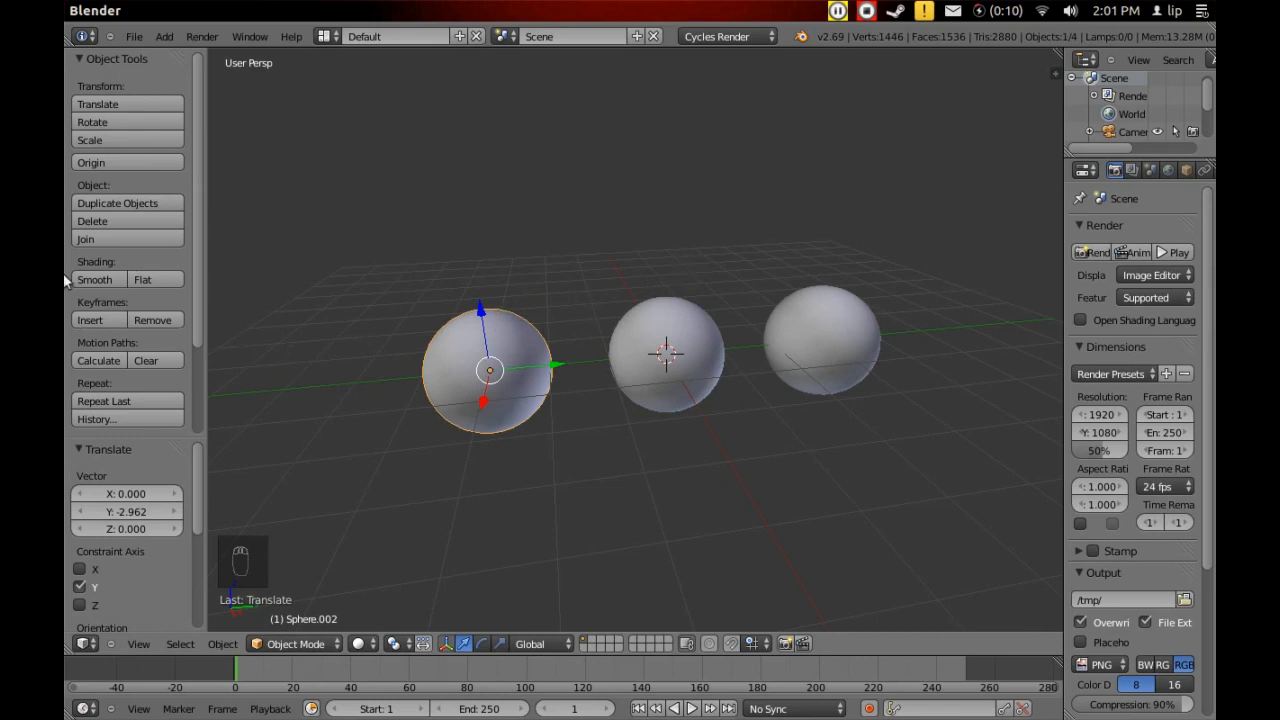
pyautogui.moveTo(64, 273)
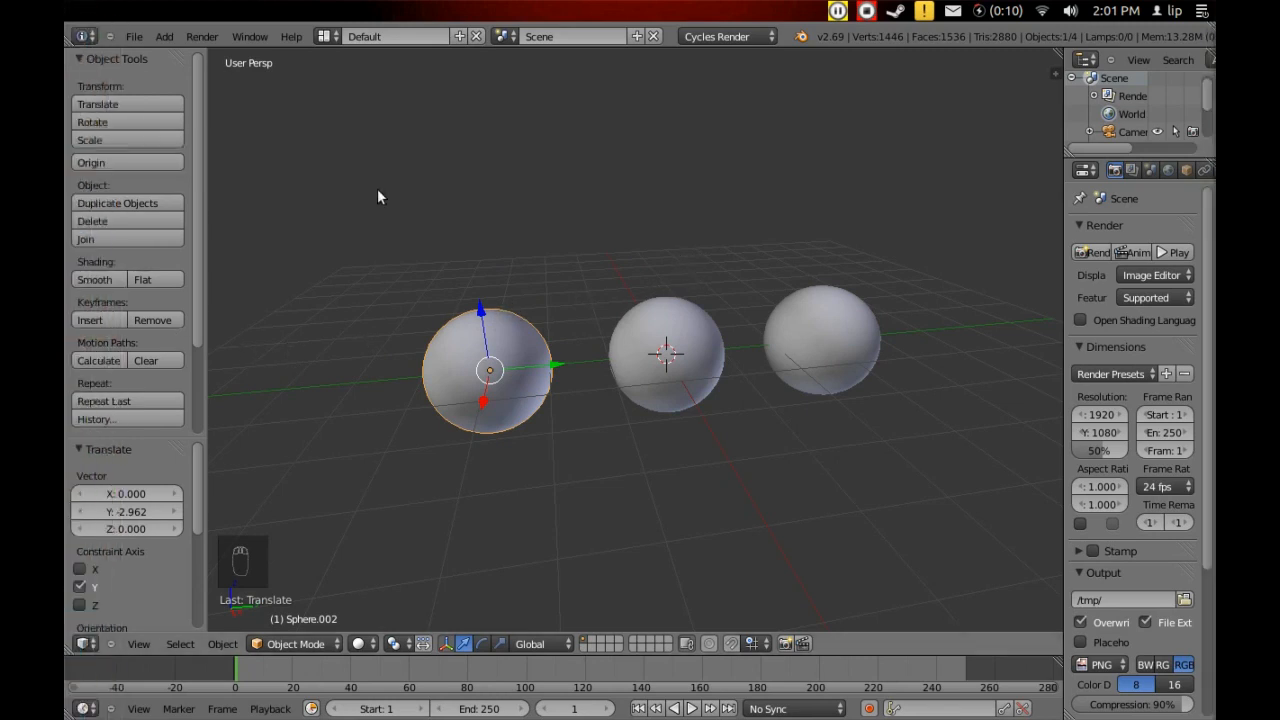
# Step: Switch to Firefox, search Google for "deviant art" and open the deviantART website
pyautogui.hotkey('alt', 'Tab')
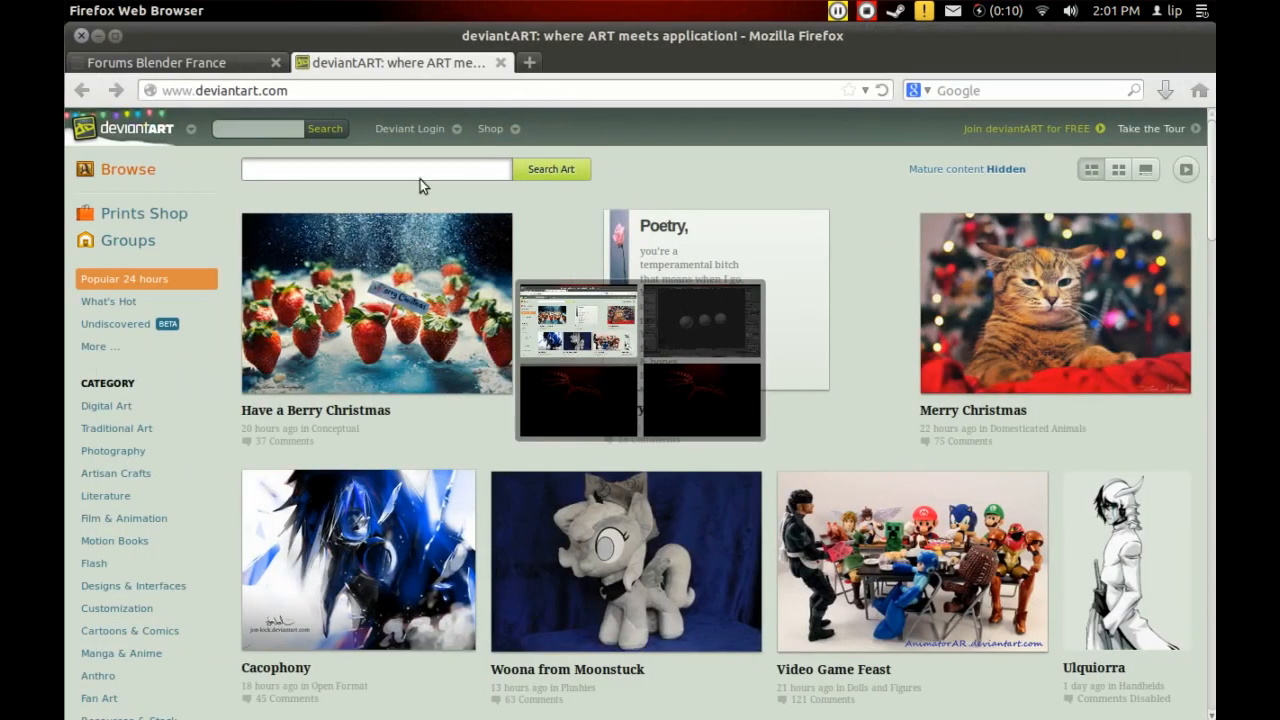
pyautogui.click(1205, 92)
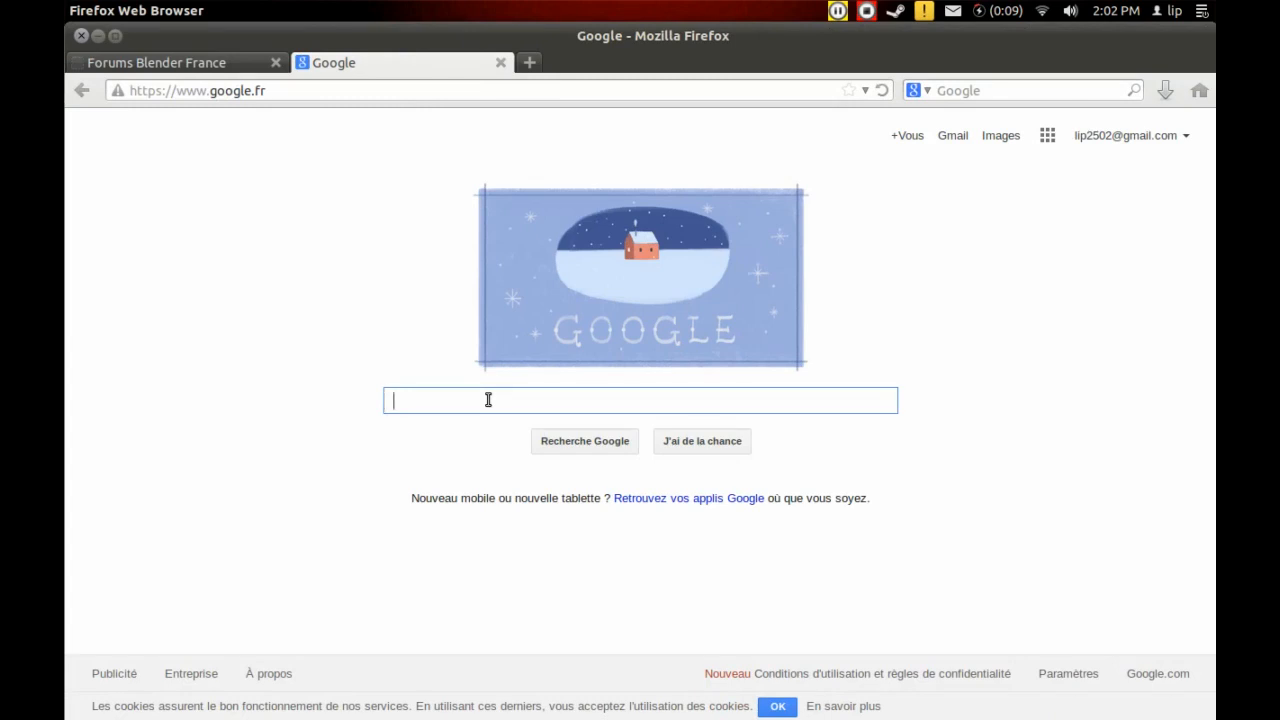
pyautogui.write('iant art')
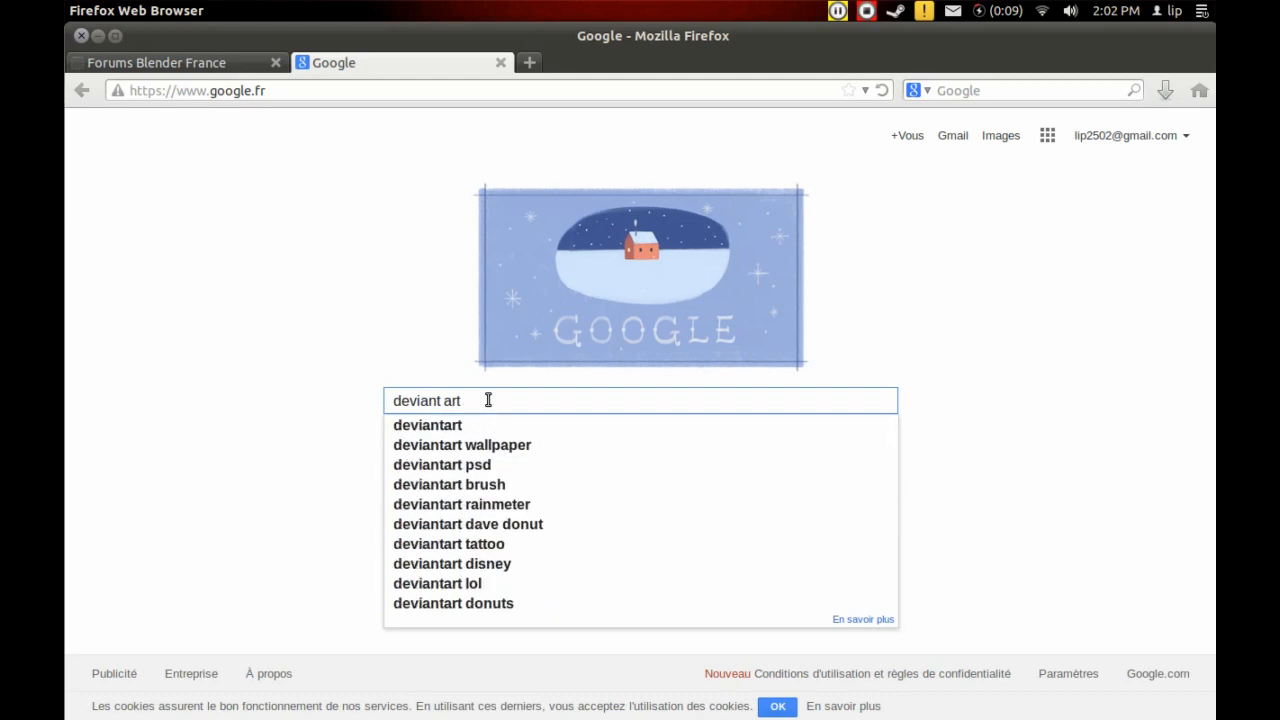
pyautogui.press('Return')
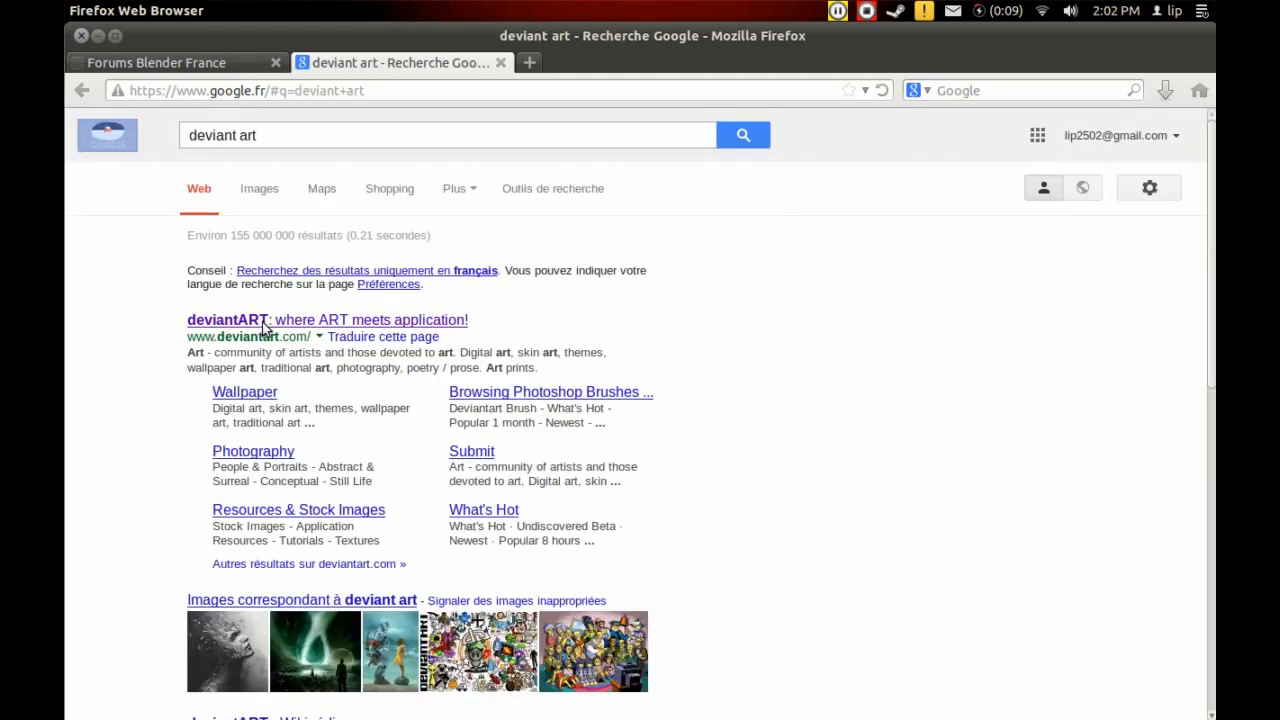
pyautogui.click(272, 394)
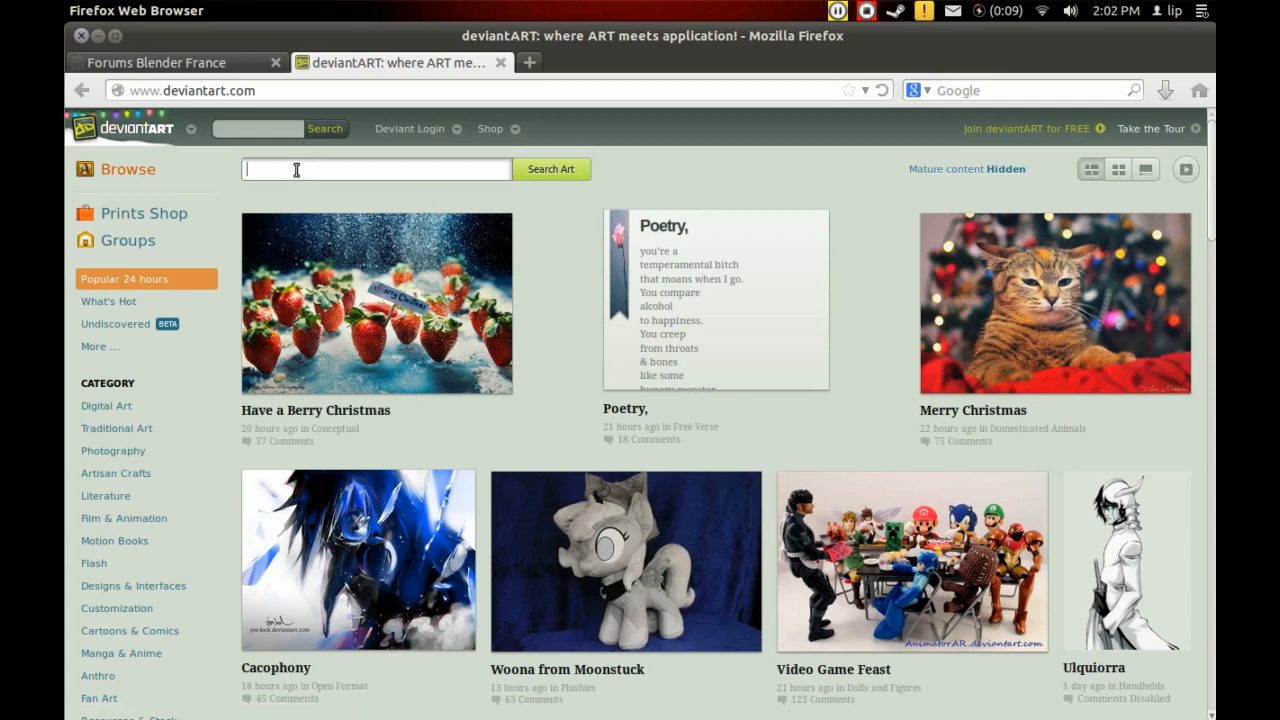
# Step: Search deviantART for "pack hdri" and browse the resulting HDRI packs
pyautogui.write('pack h')
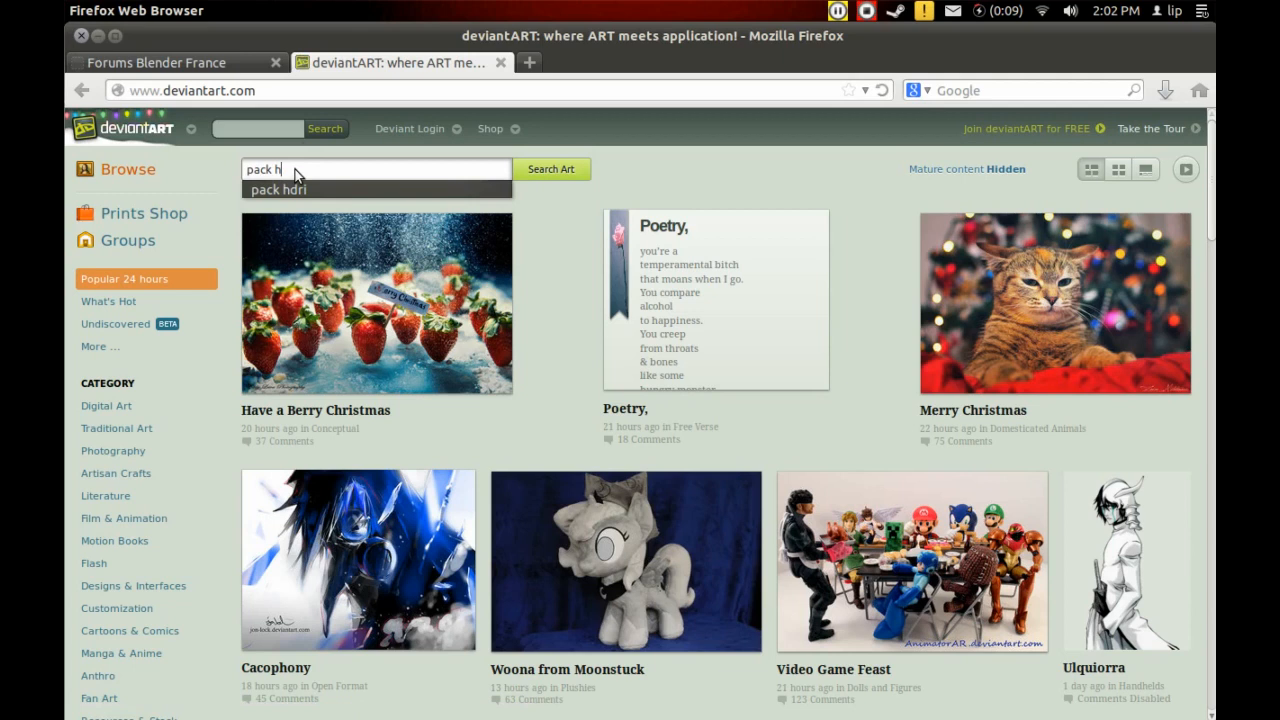
pyautogui.write('dri')
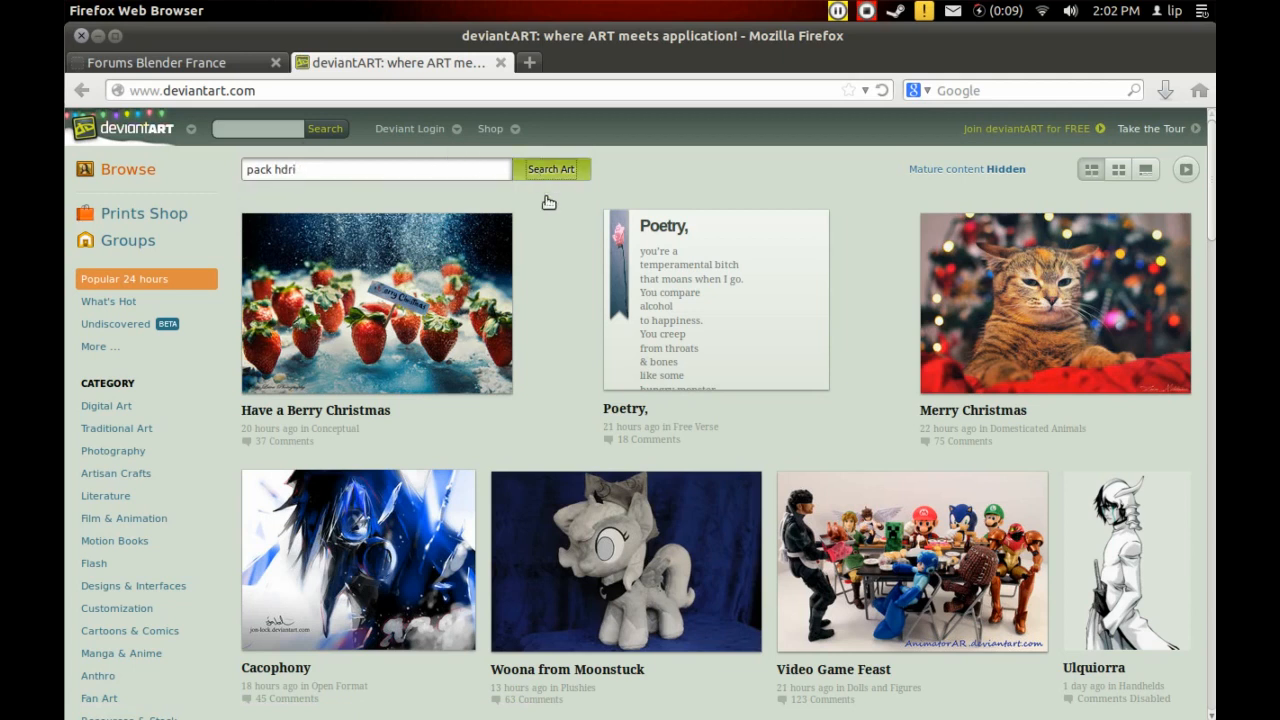
pyautogui.click(544, 184)
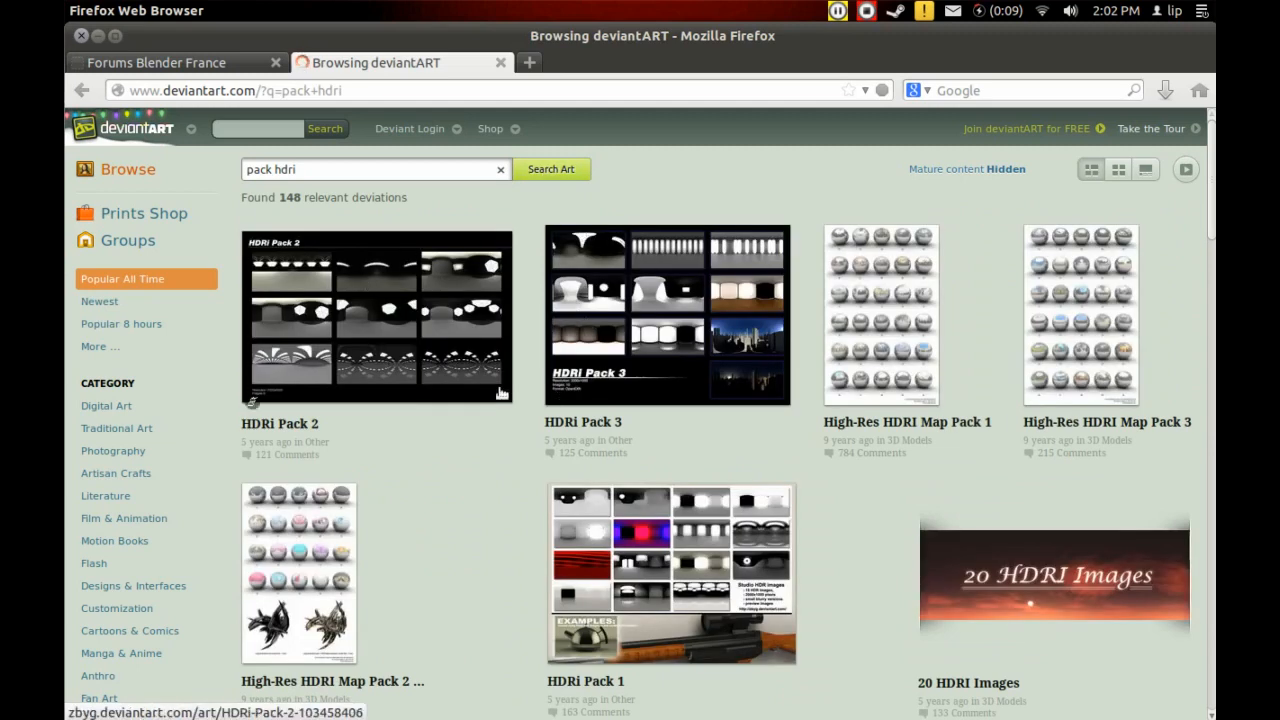
pyautogui.scroll(-5, 821, 330)
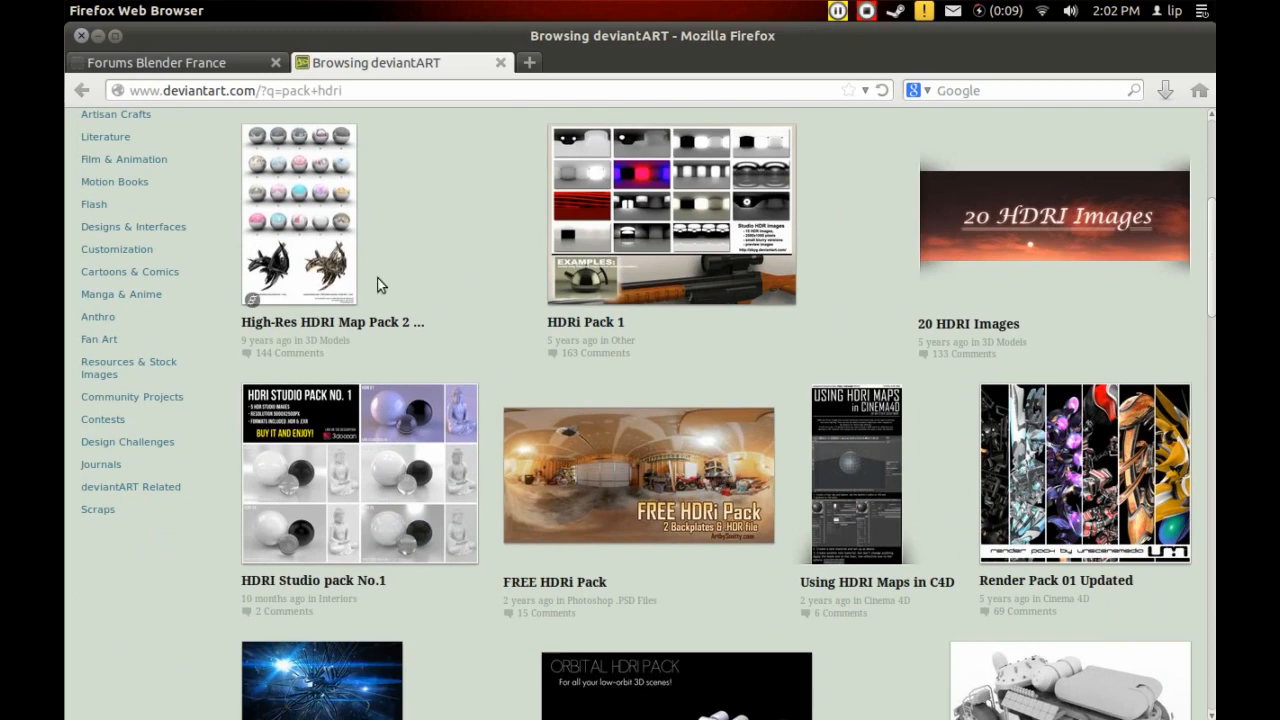
# Step: Open HDRi Pack 3 from the deviantART results and download its ZIP archive, choosing to save the file
pyautogui.scroll(-7, 446, 288)
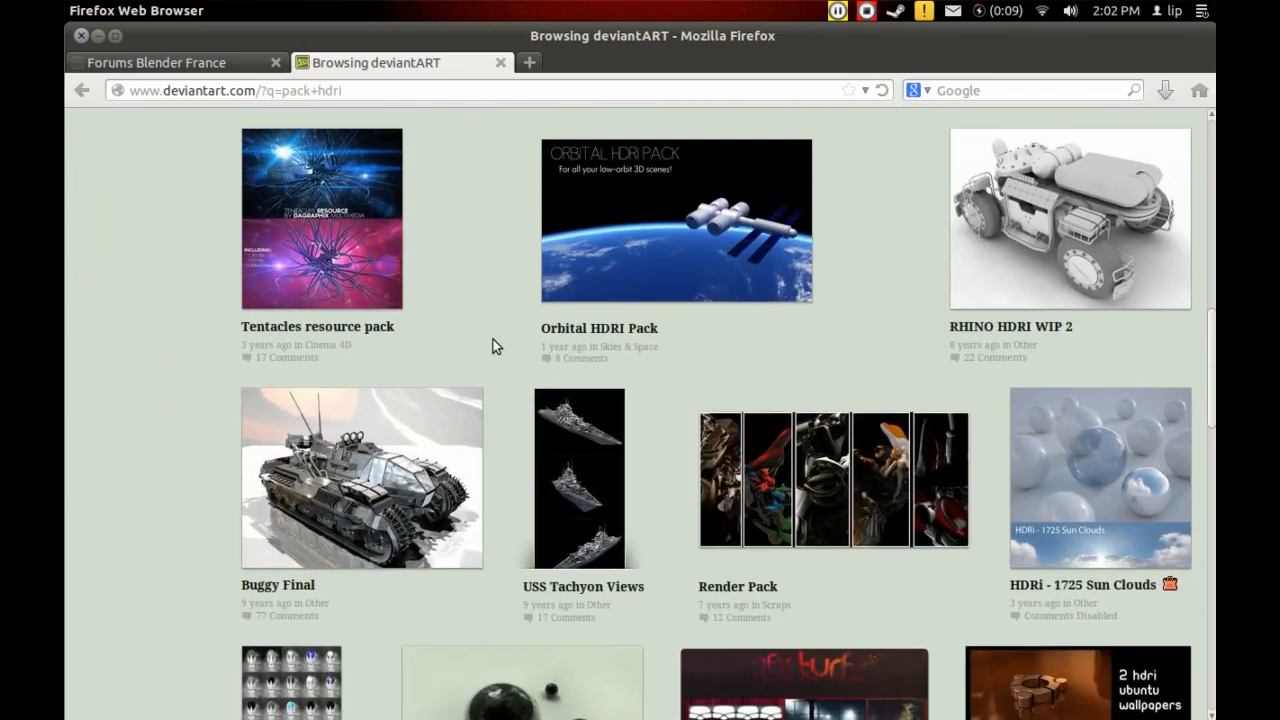
pyautogui.scroll(5, 507, 341)
pyautogui.scroll(5, 581, 349)
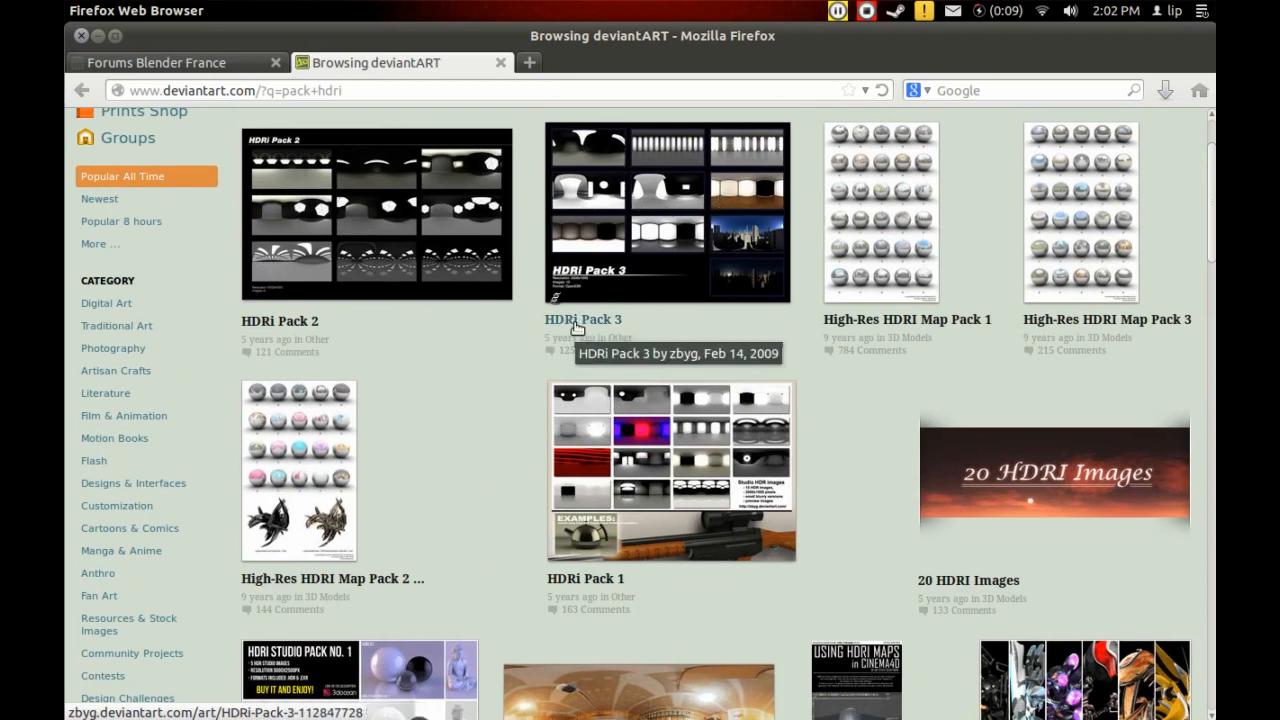
pyautogui.click(576, 321)
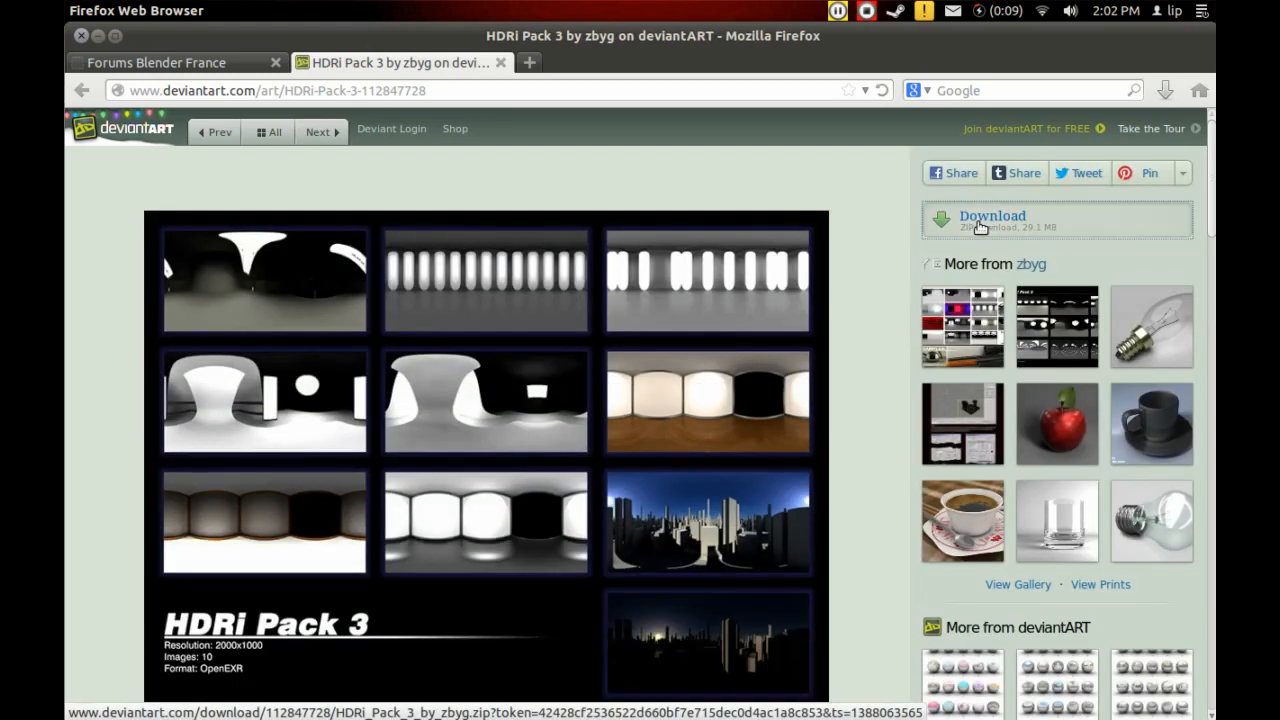
pyautogui.click(980, 227)
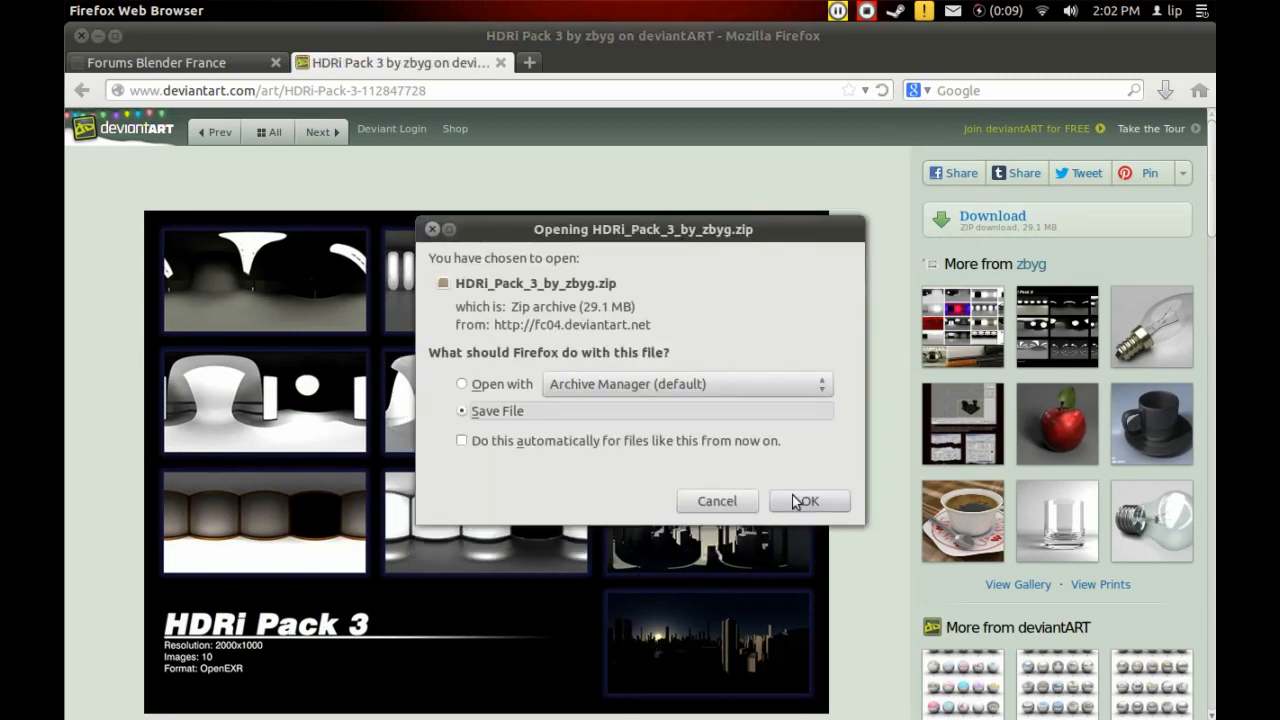
pyautogui.click(805, 501)
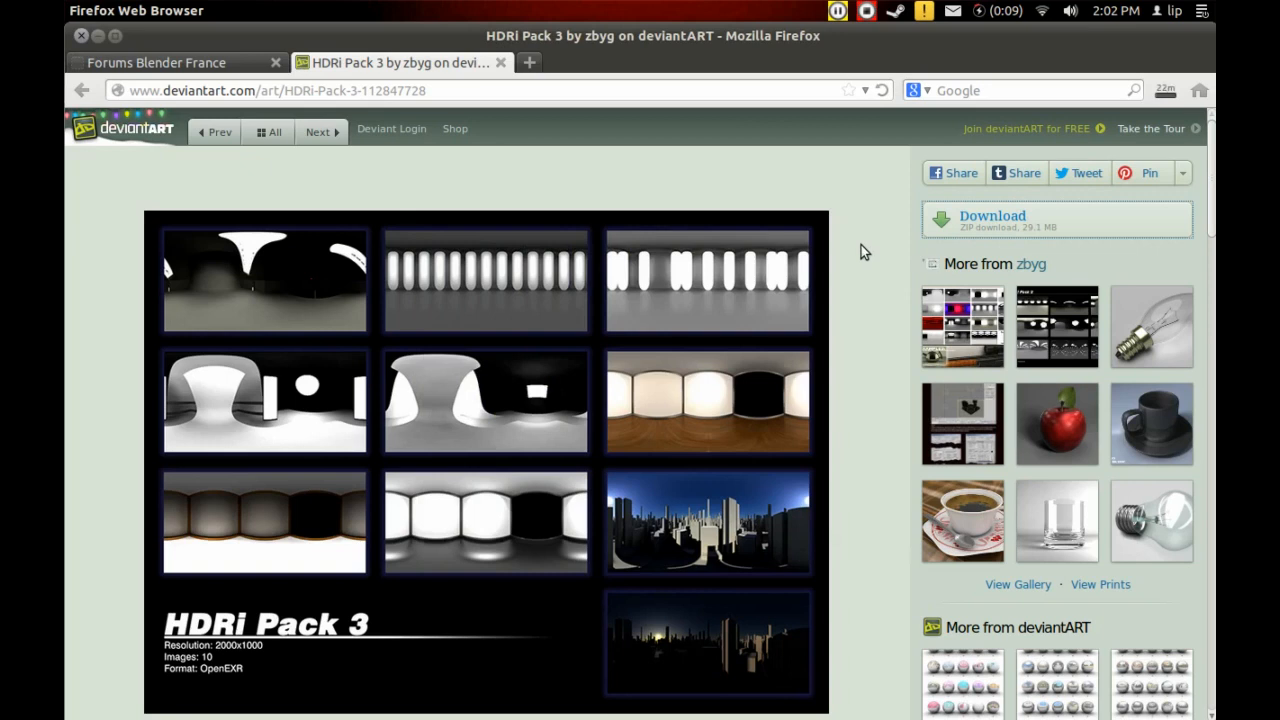
# Step: Return to the search results, open High-Res HDRI Map Pack 3 and download its ZIP archive
pyautogui.click(82, 96)
pyautogui.scroll(-2, 700, 400)
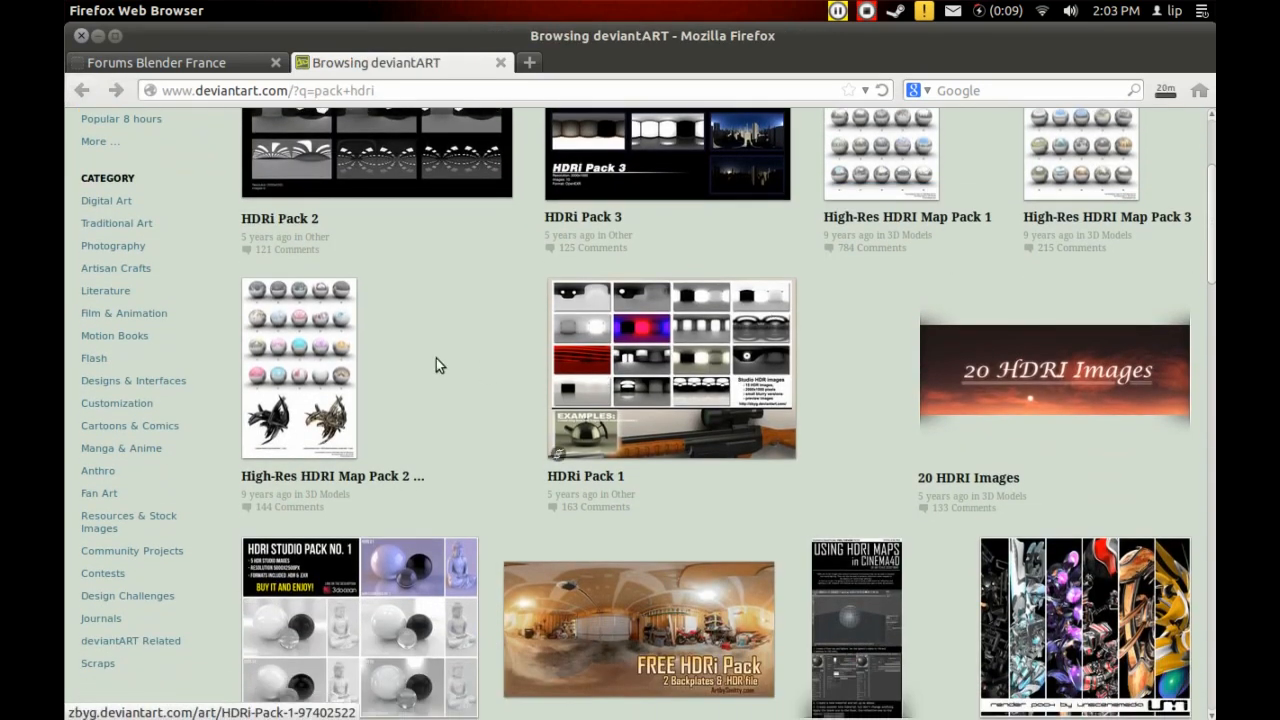
pyautogui.scroll(4, 1023, 314)
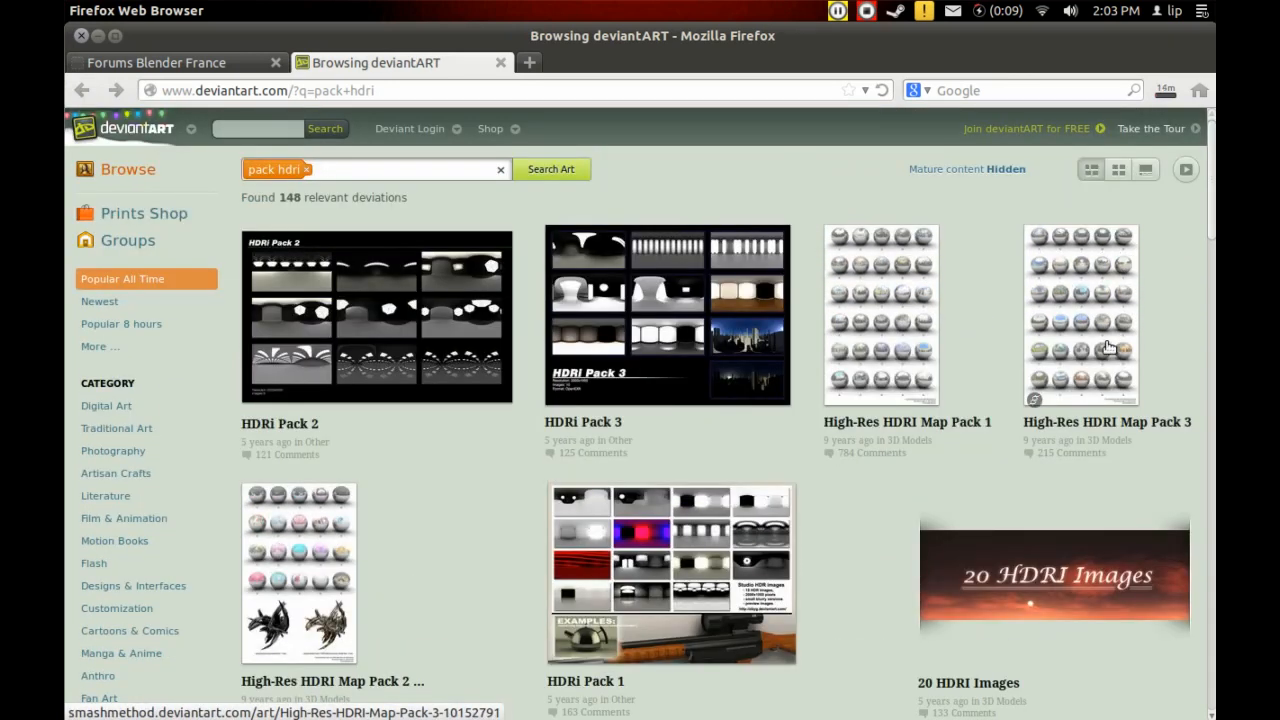
pyautogui.moveTo(908, 412)
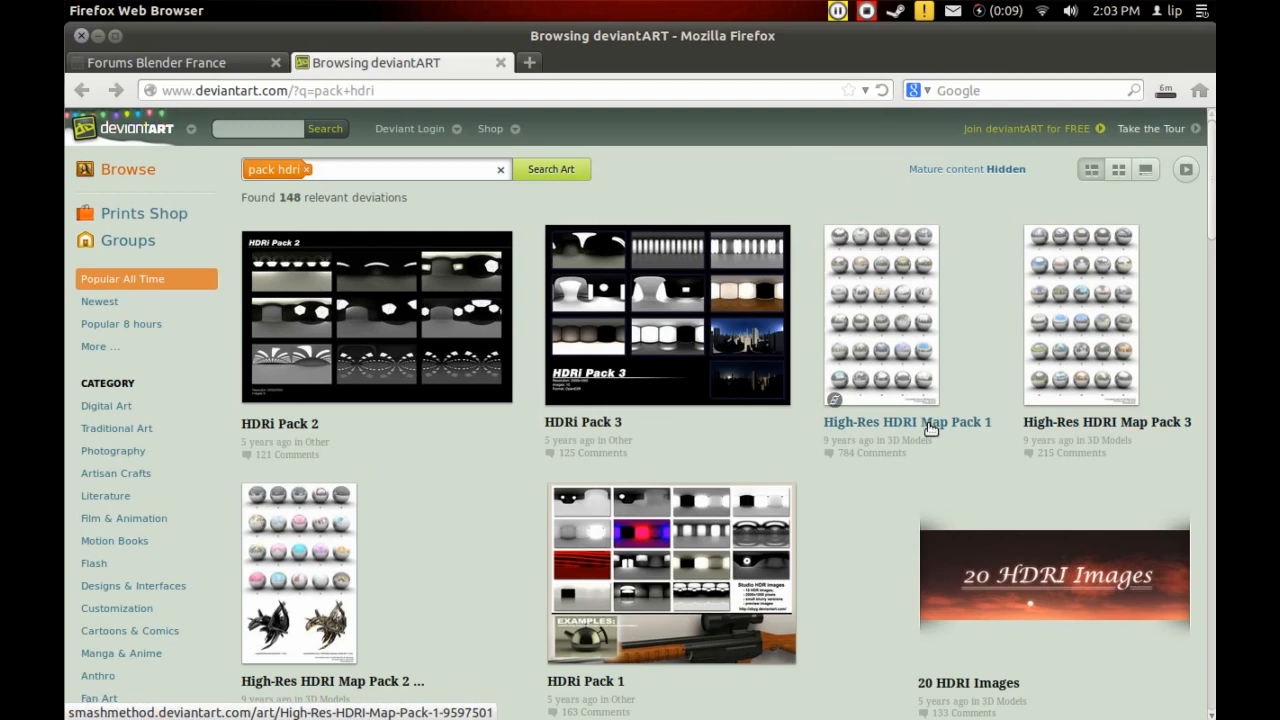
pyautogui.click(1128, 420)
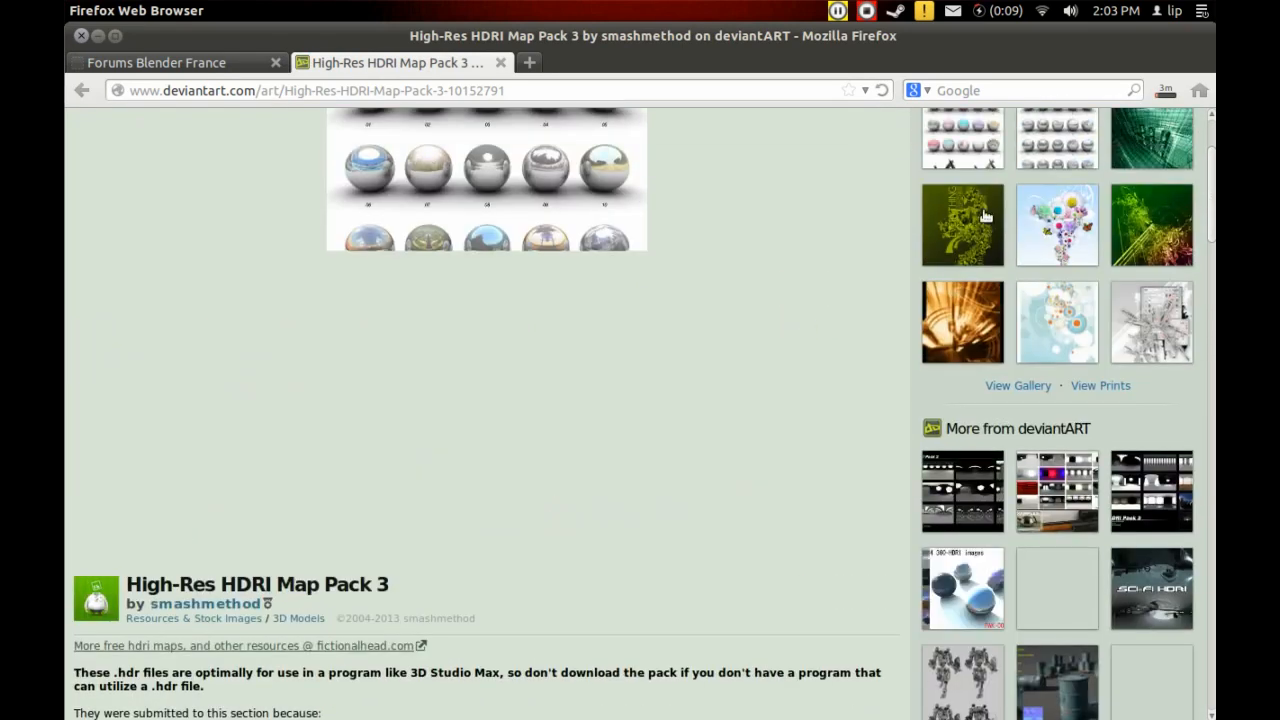
pyautogui.scroll(3, 777, 243)
pyautogui.click(1057, 175)
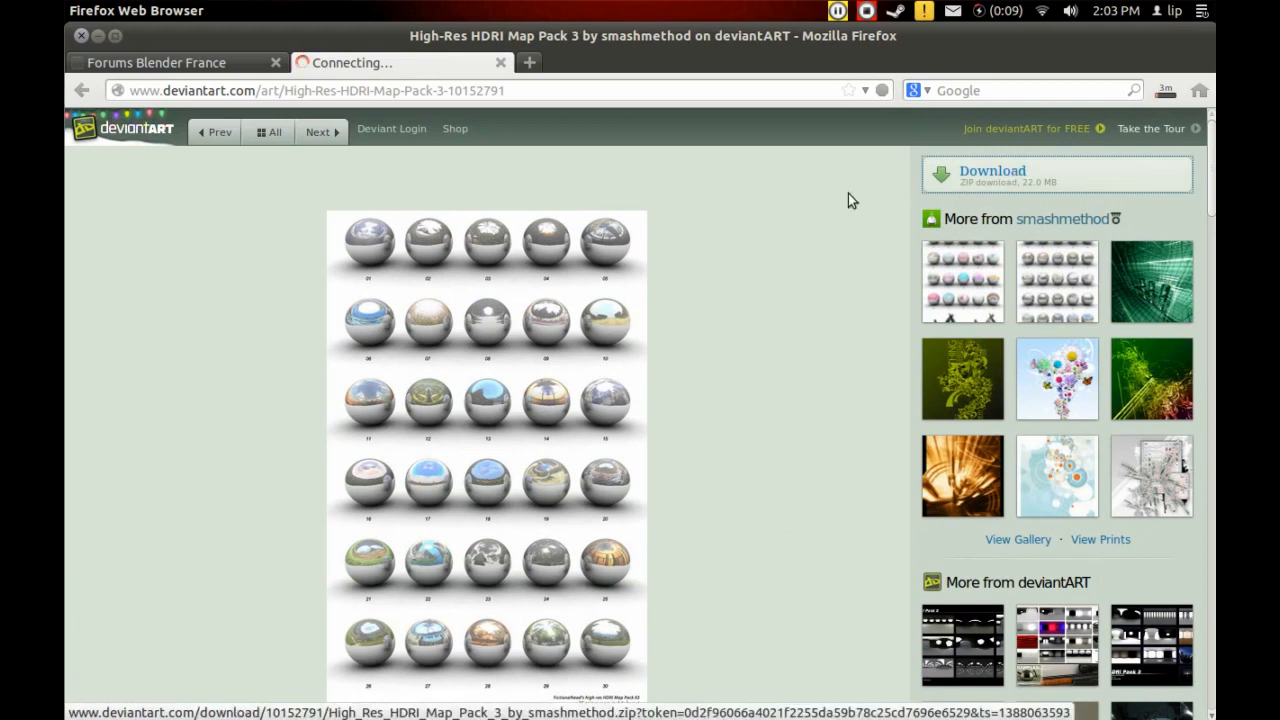
pyautogui.scroll(-2, 702, 291)
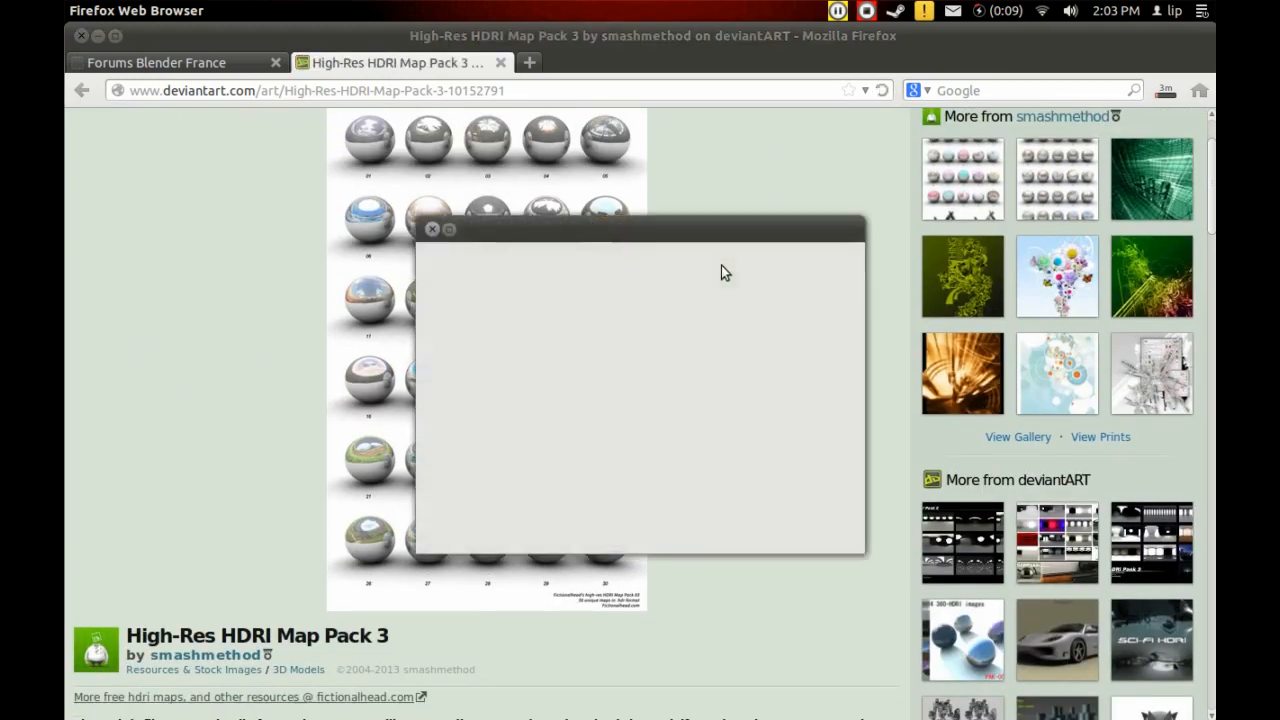
pyautogui.click(800, 500)
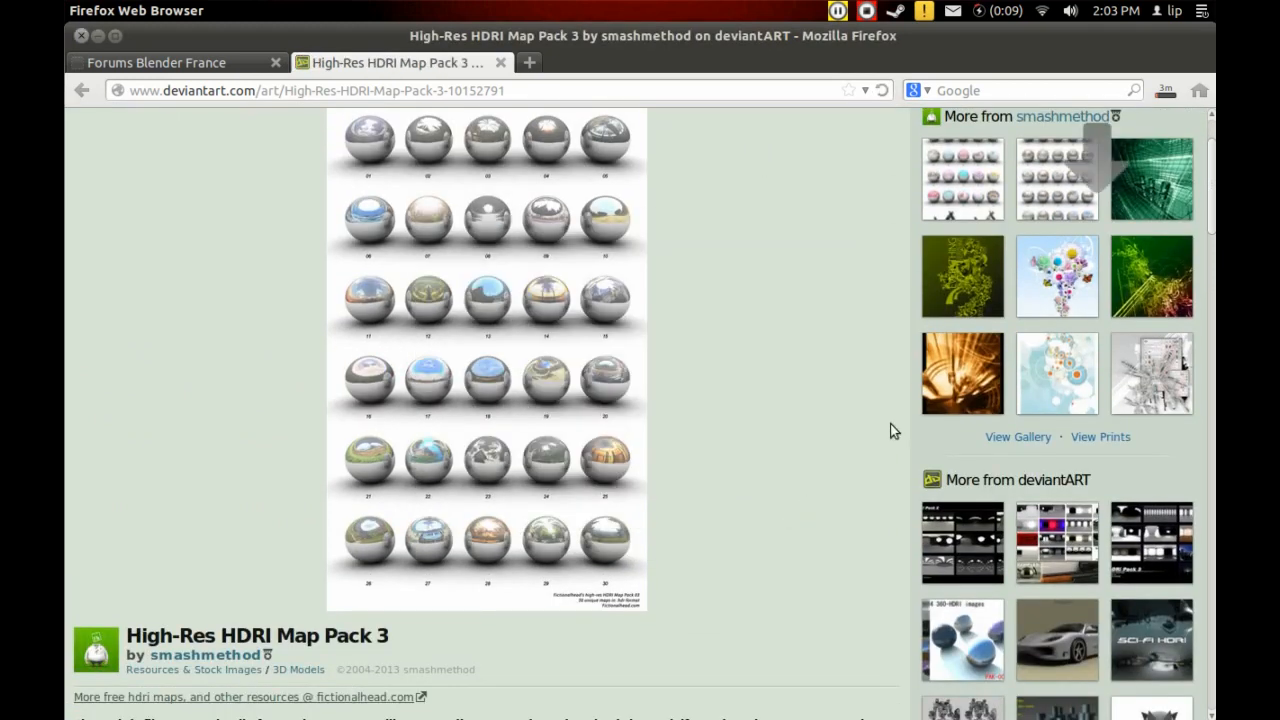
pyautogui.scroll(2, 741, 320)
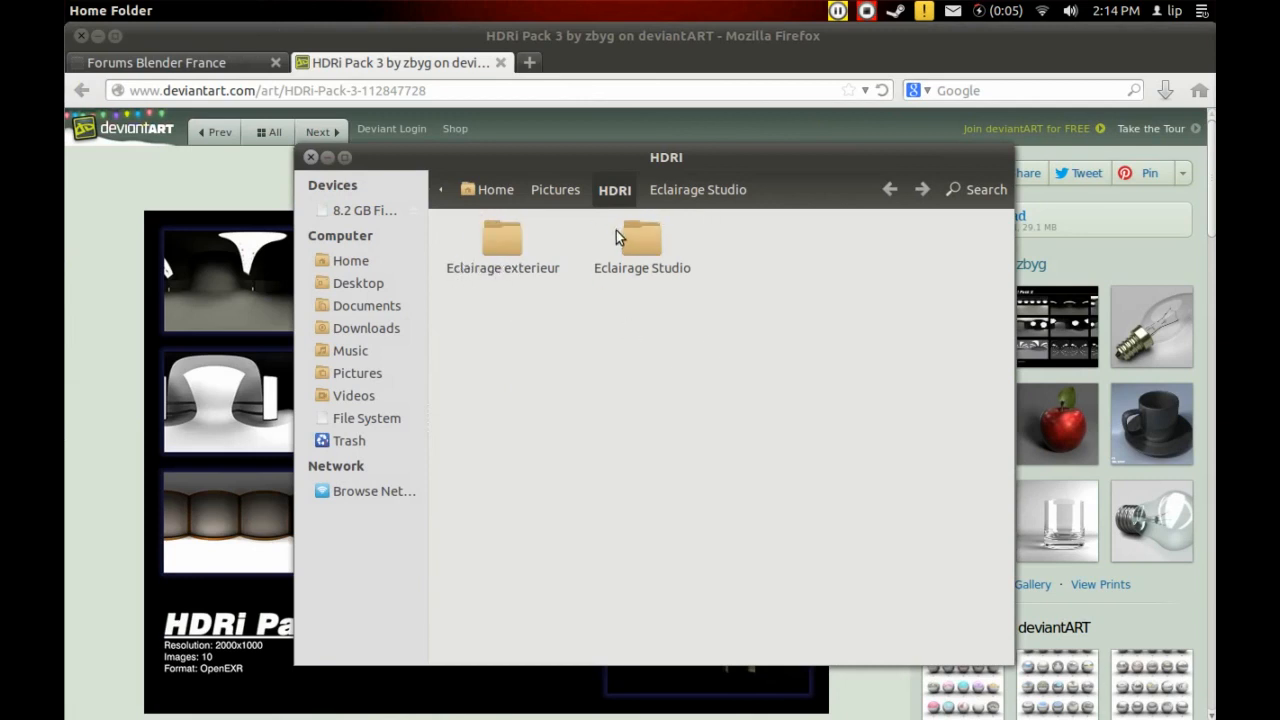
# Step: Examine the HDRI files in the Eclairage exterieur and Eclairage Studio folders, then minimize the file manager
pyautogui.click(516, 271)
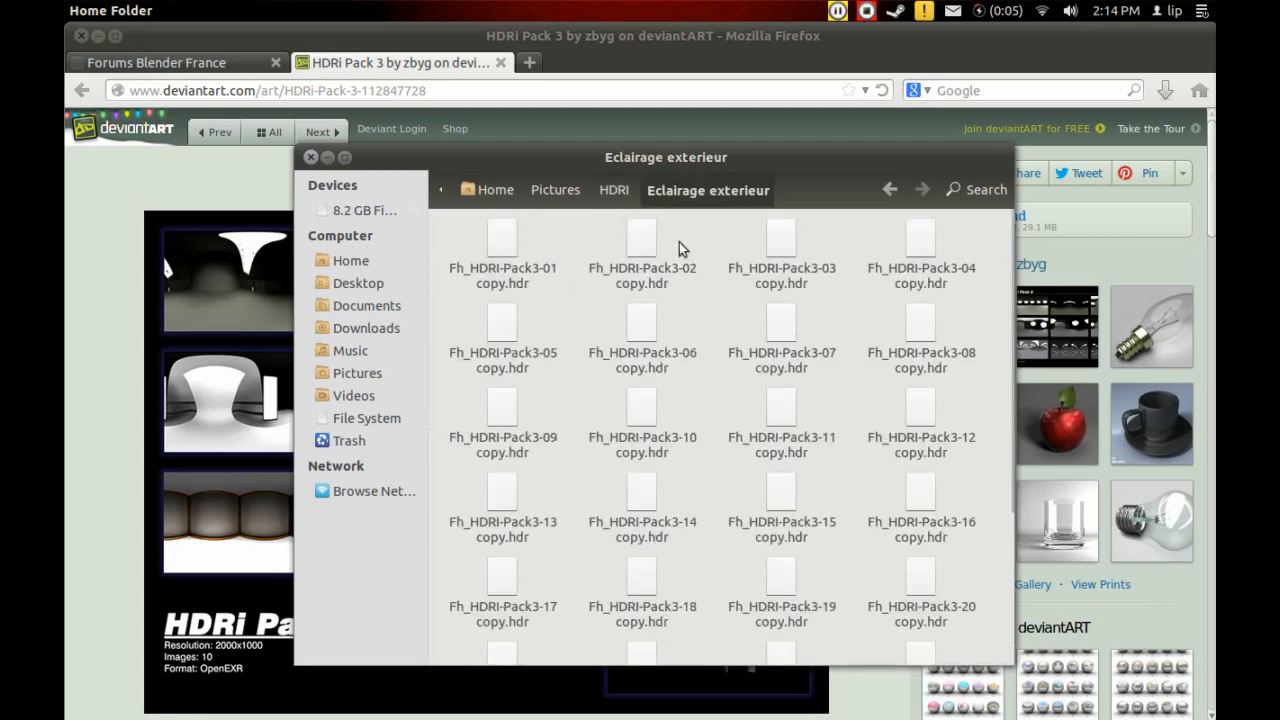
pyautogui.scroll(-5, 674, 360)
pyautogui.scroll(5, 808, 434)
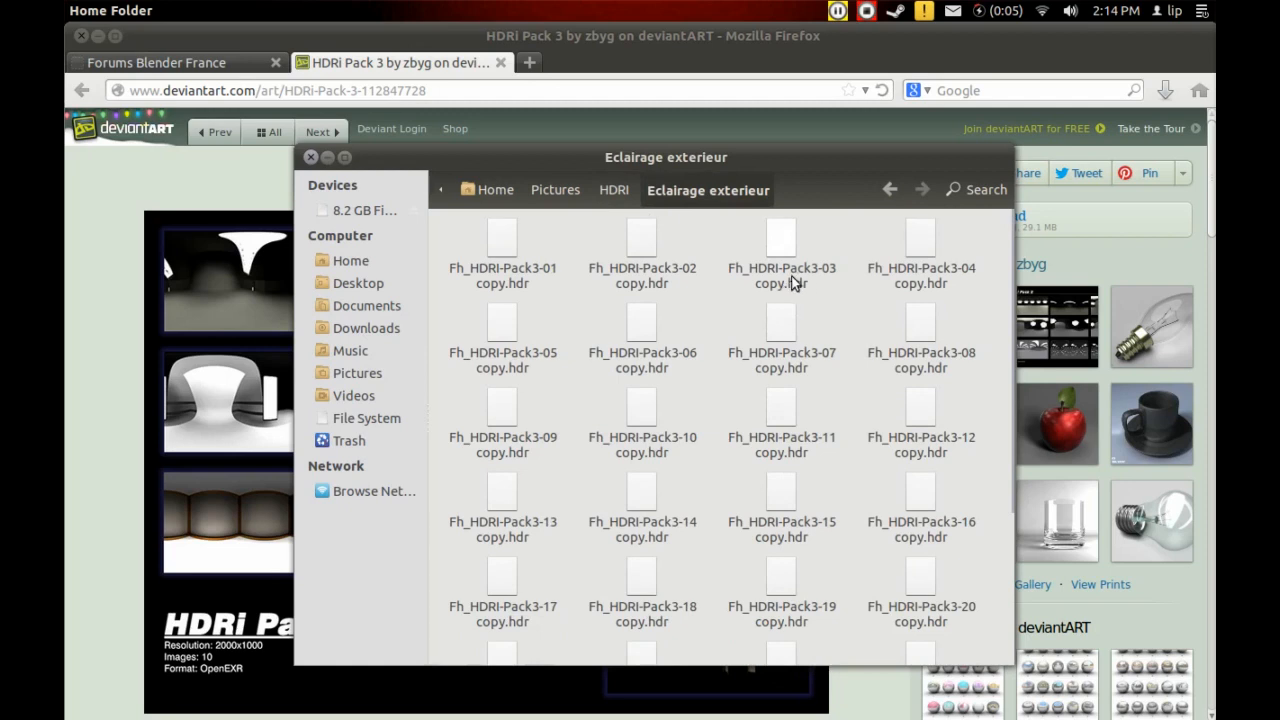
pyautogui.click(614, 190)
pyautogui.doubleClick(665, 255)
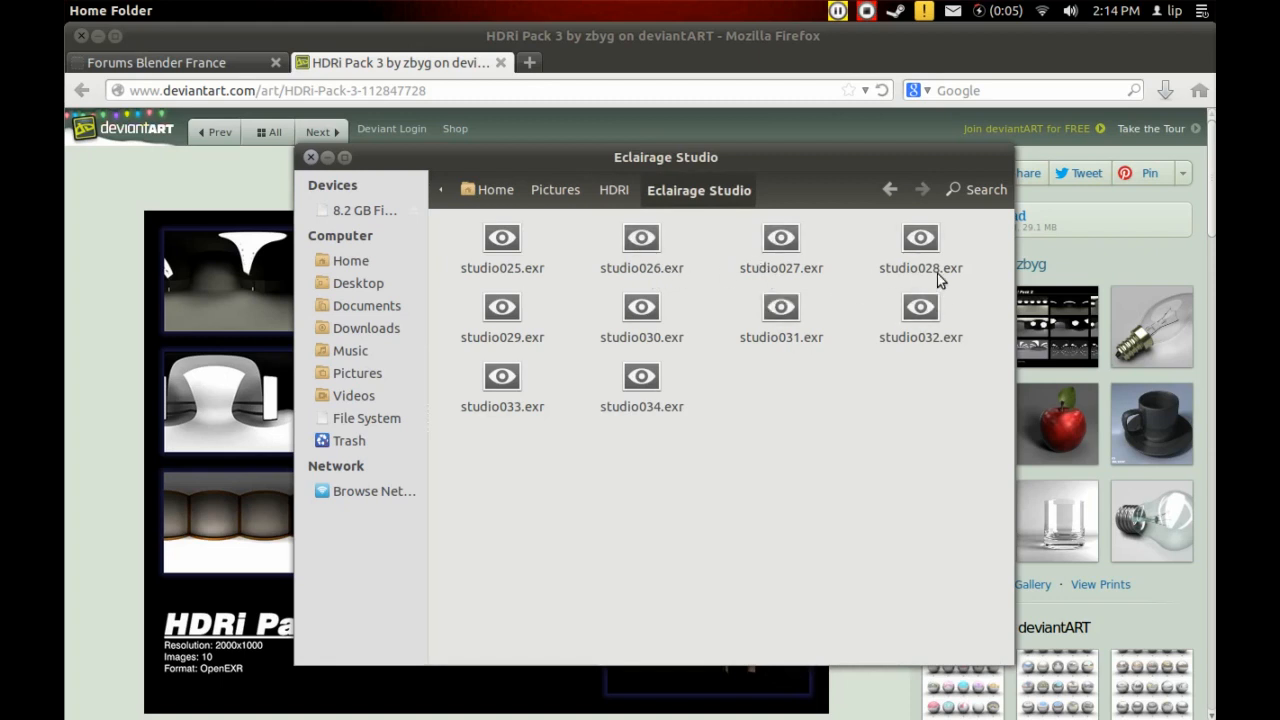
pyautogui.click(612, 191)
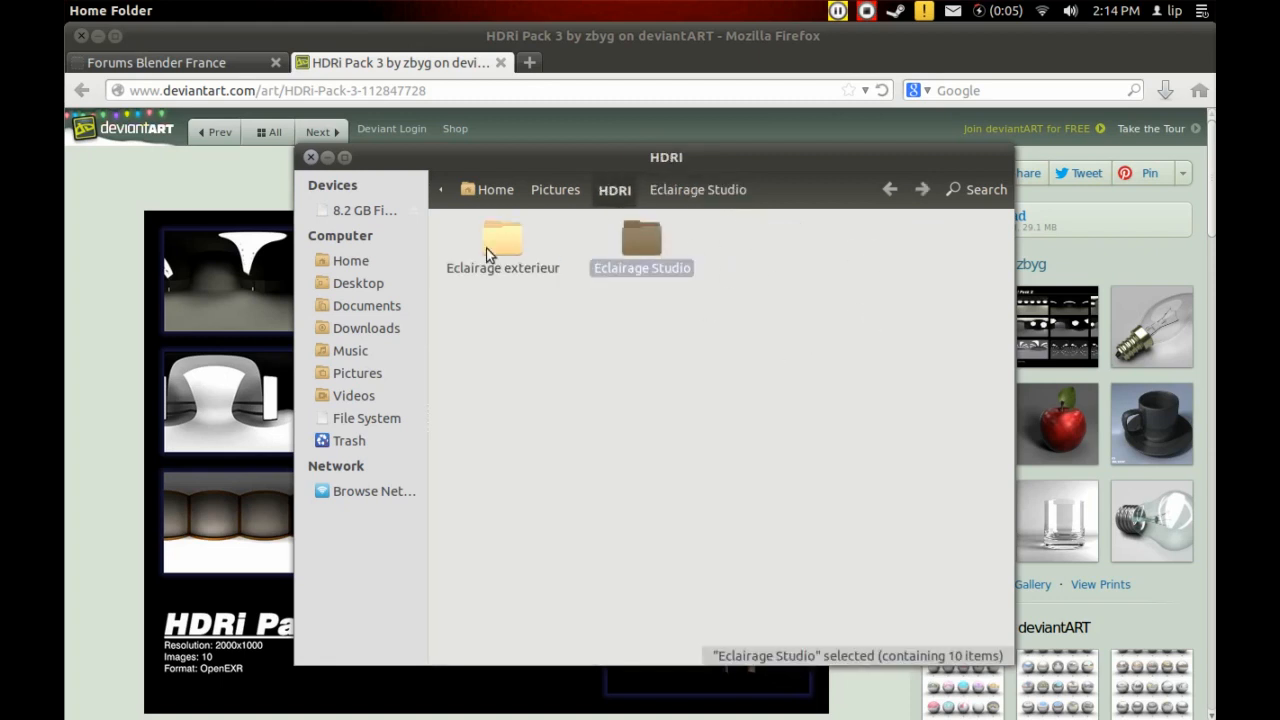
pyautogui.moveTo(754, 163); pyautogui.dragTo(789, 158)
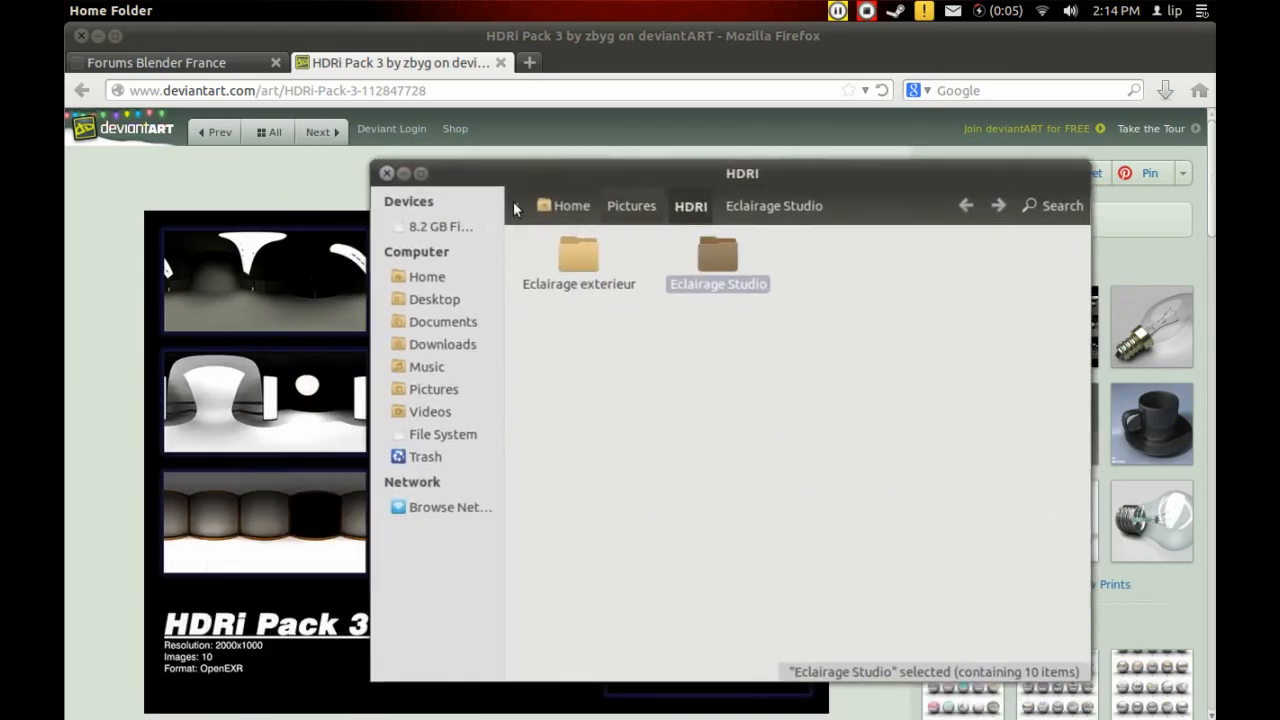
pyautogui.click(403, 175)
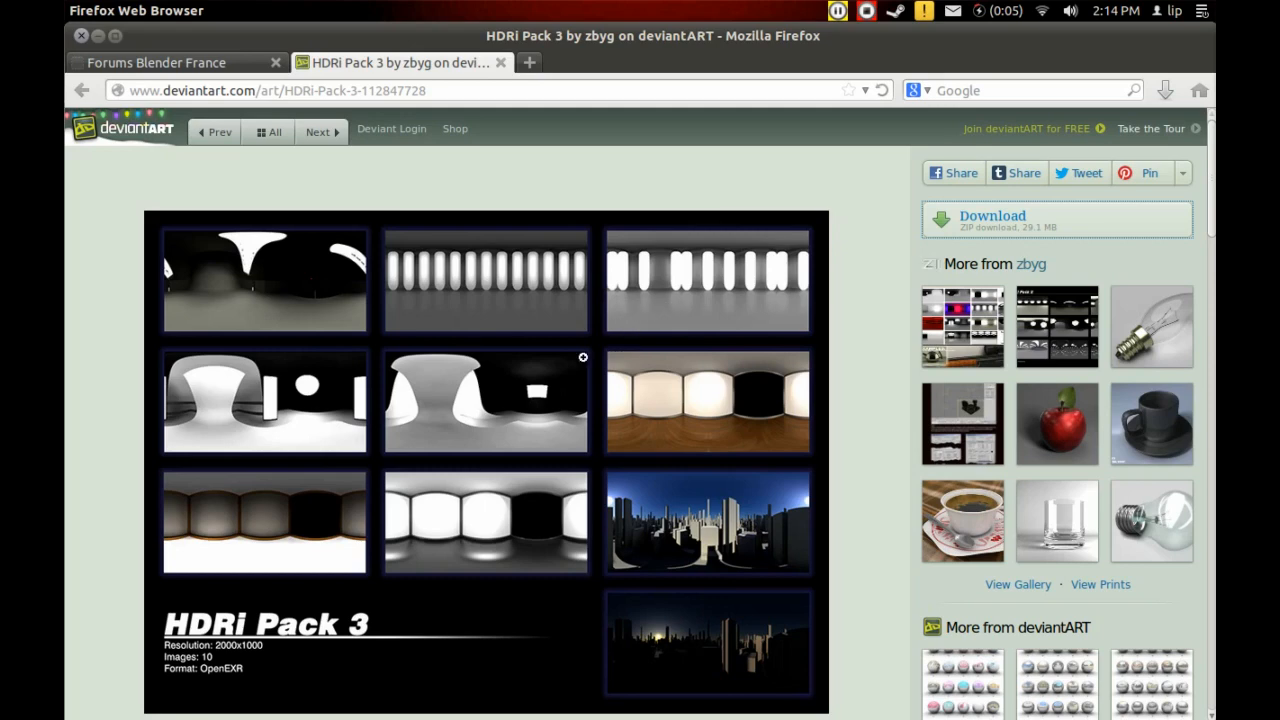
pyautogui.scroll(-2, 575, 368)
pyautogui.scroll(-5, 573, 371)
pyautogui.scroll(5, 573, 371)
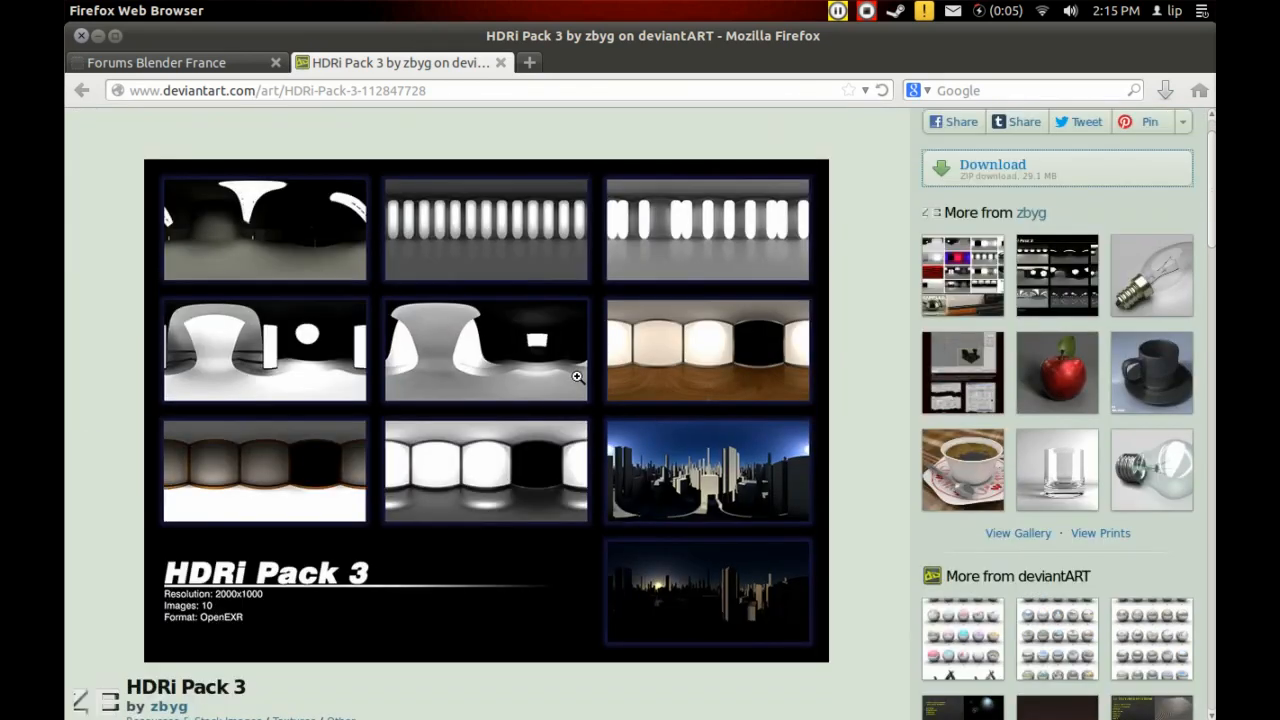
# Step: Switch to Blender, widen the properties editor and unlink the existing World from the scene
pyautogui.hotkey('alt', 'Tab')
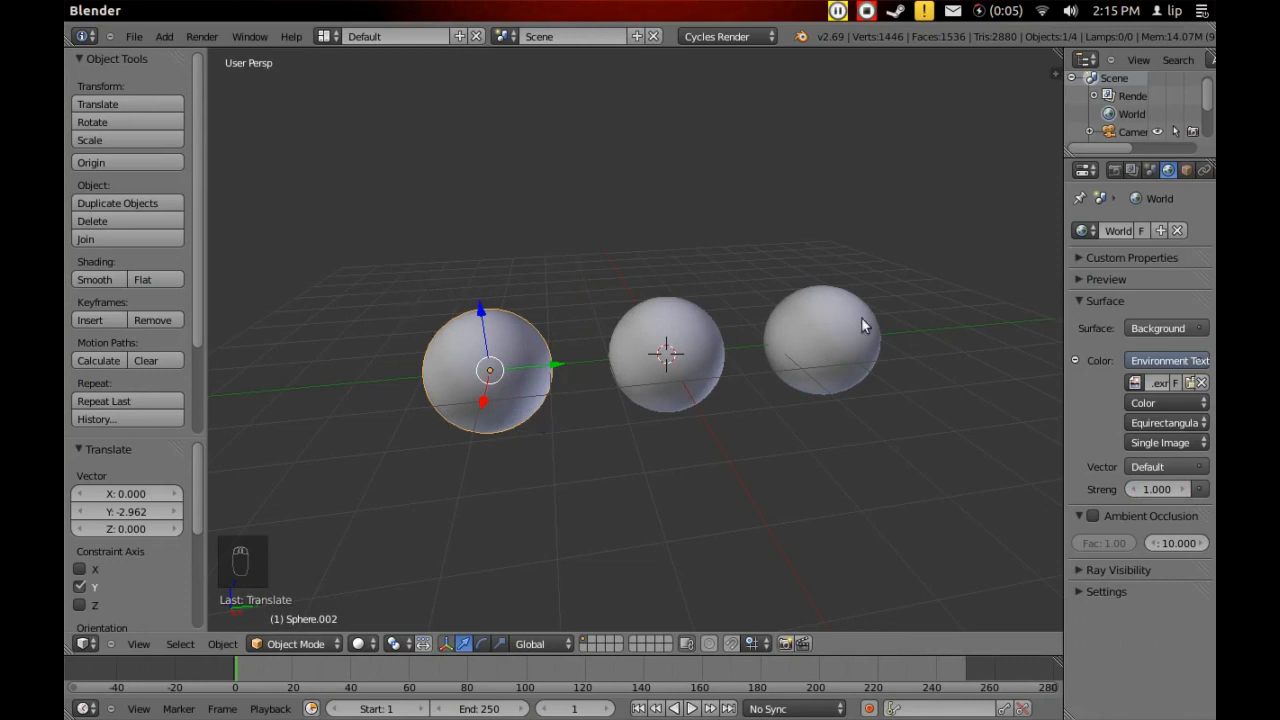
pyautogui.moveTo(1062, 248); pyautogui.dragTo(976, 257)
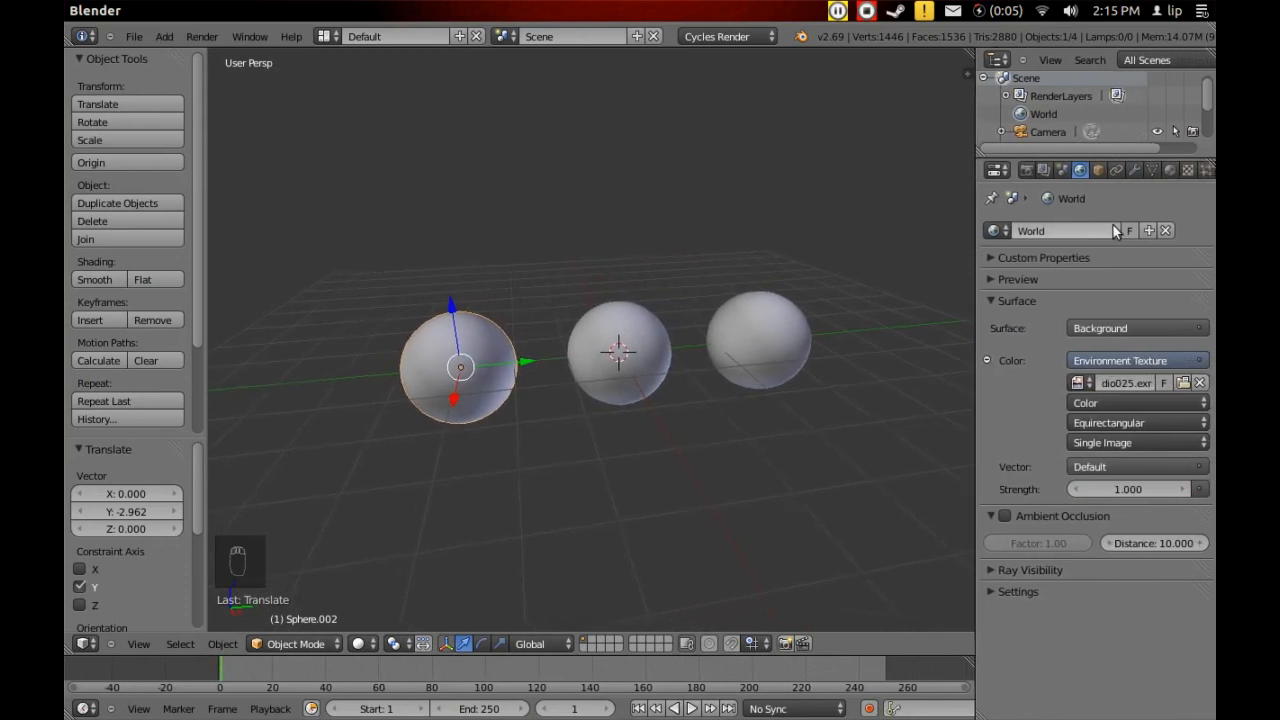
pyautogui.click(1163, 231)
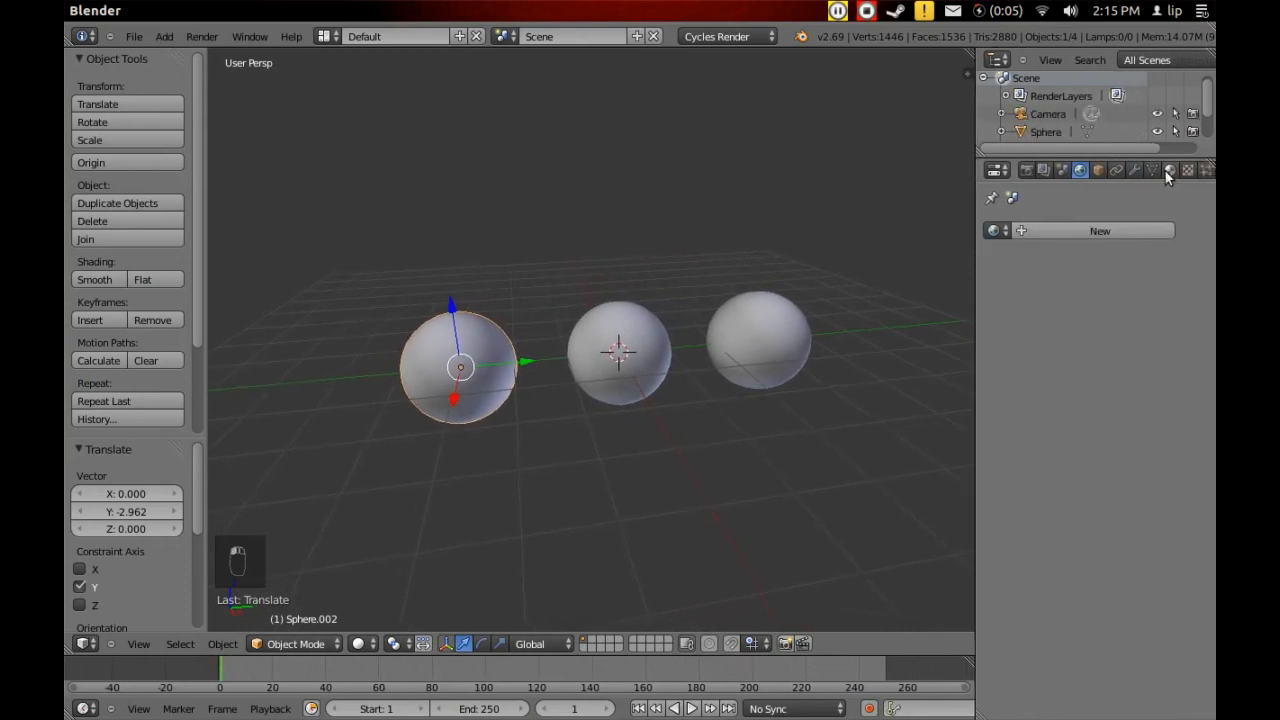
# Step: Create a new material for the selected sphere on the negative Y side and set its surface to Glossy BSDF
pyautogui.click(1169, 170)
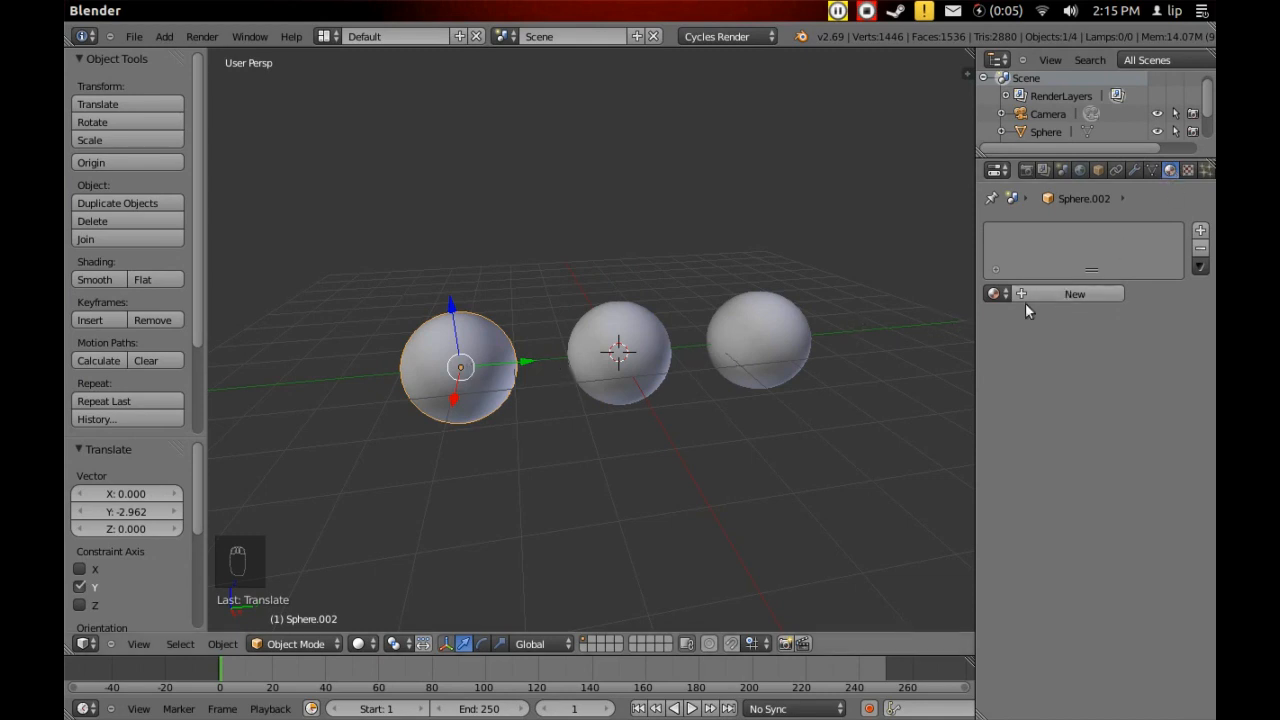
pyautogui.click(1067, 294)
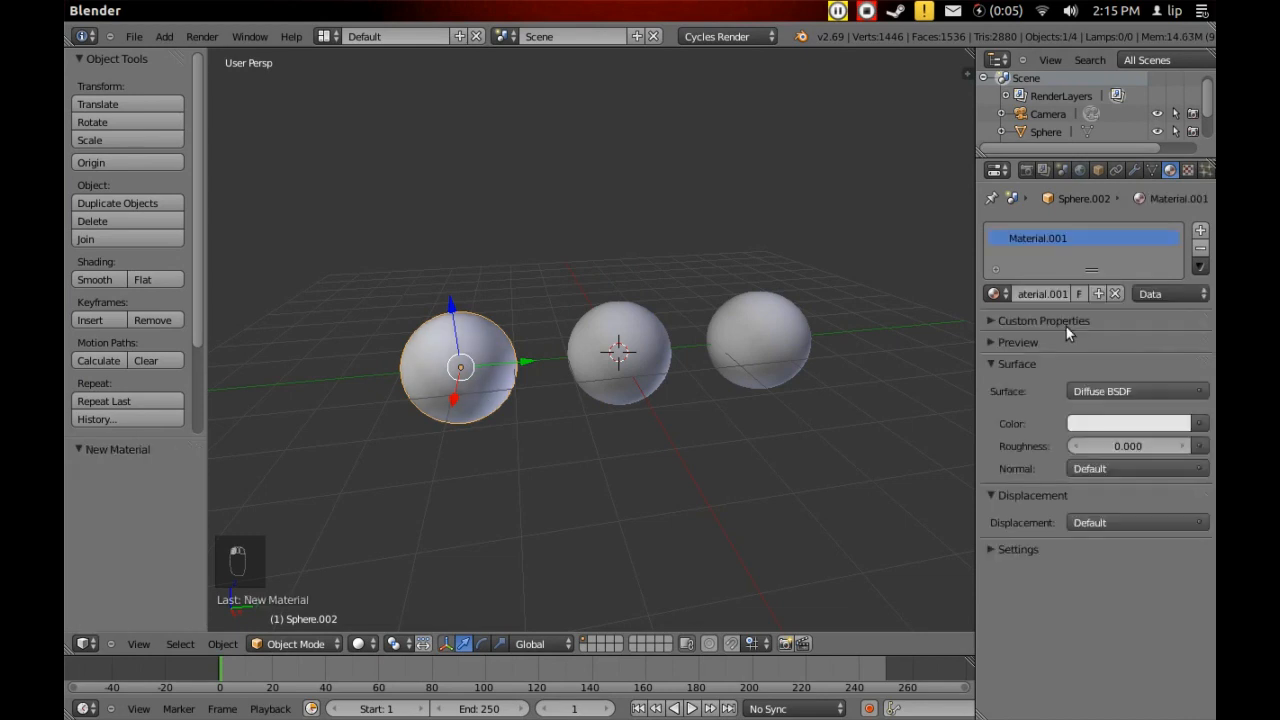
pyautogui.click(1139, 392)
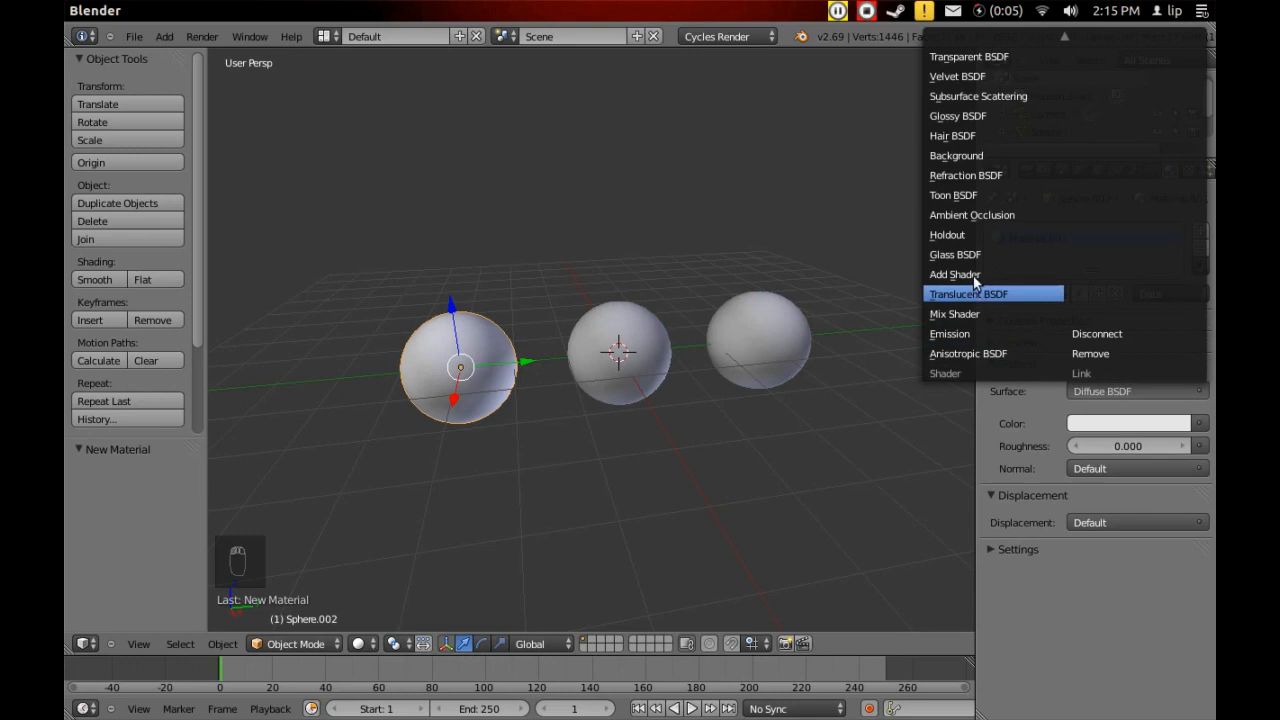
pyautogui.click(960, 116)
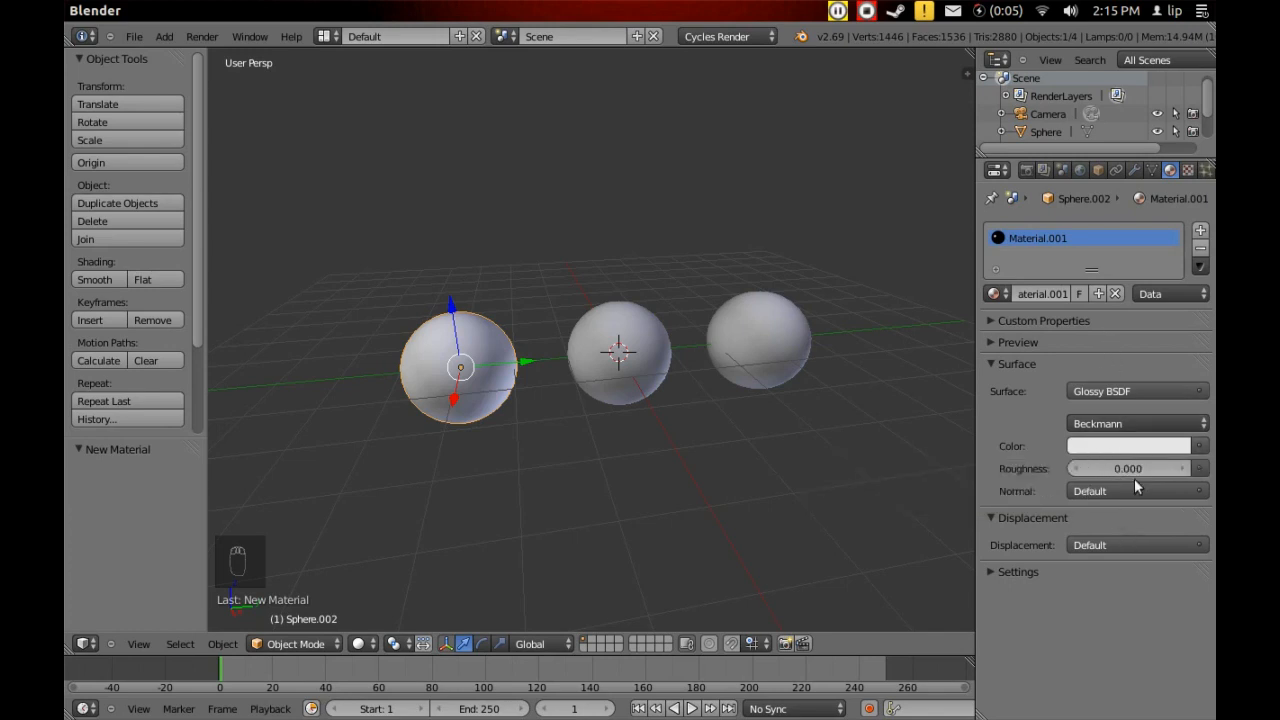
# Step: Create a new Diffuse BSDF material for the central sphere and name it Diffuse
pyautogui.rightClick(629, 322)
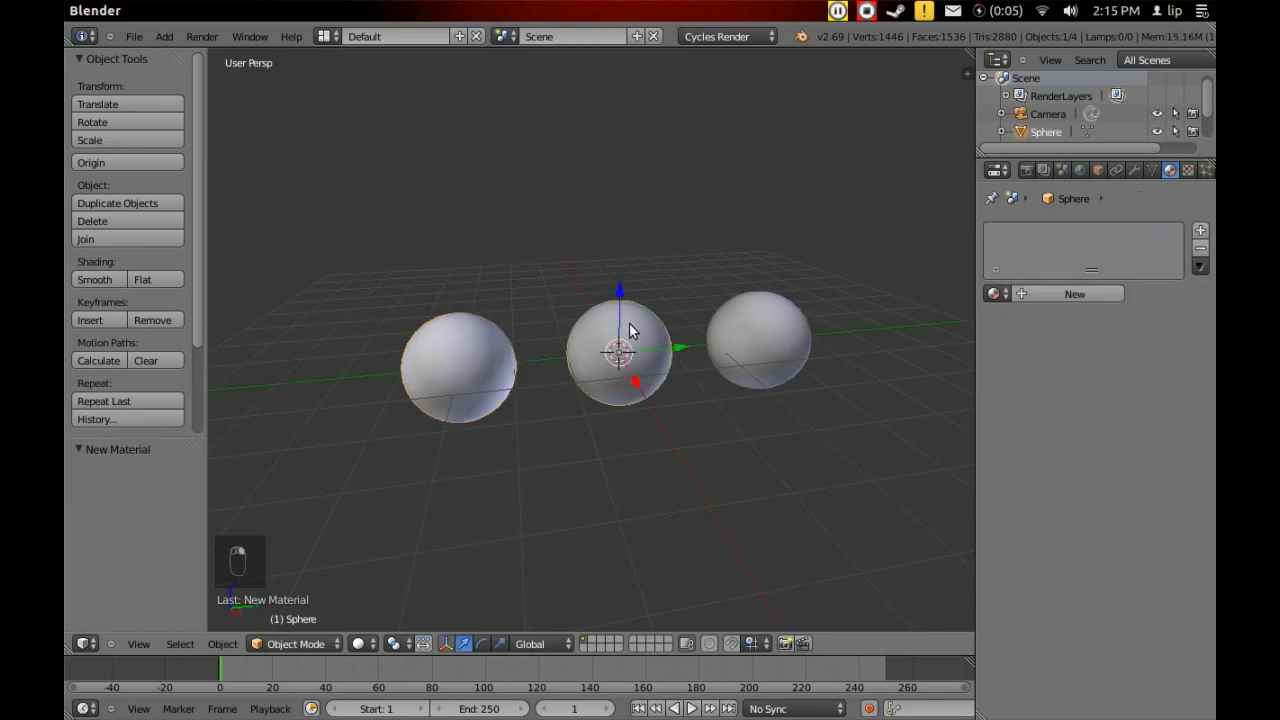
pyautogui.click(1033, 292)
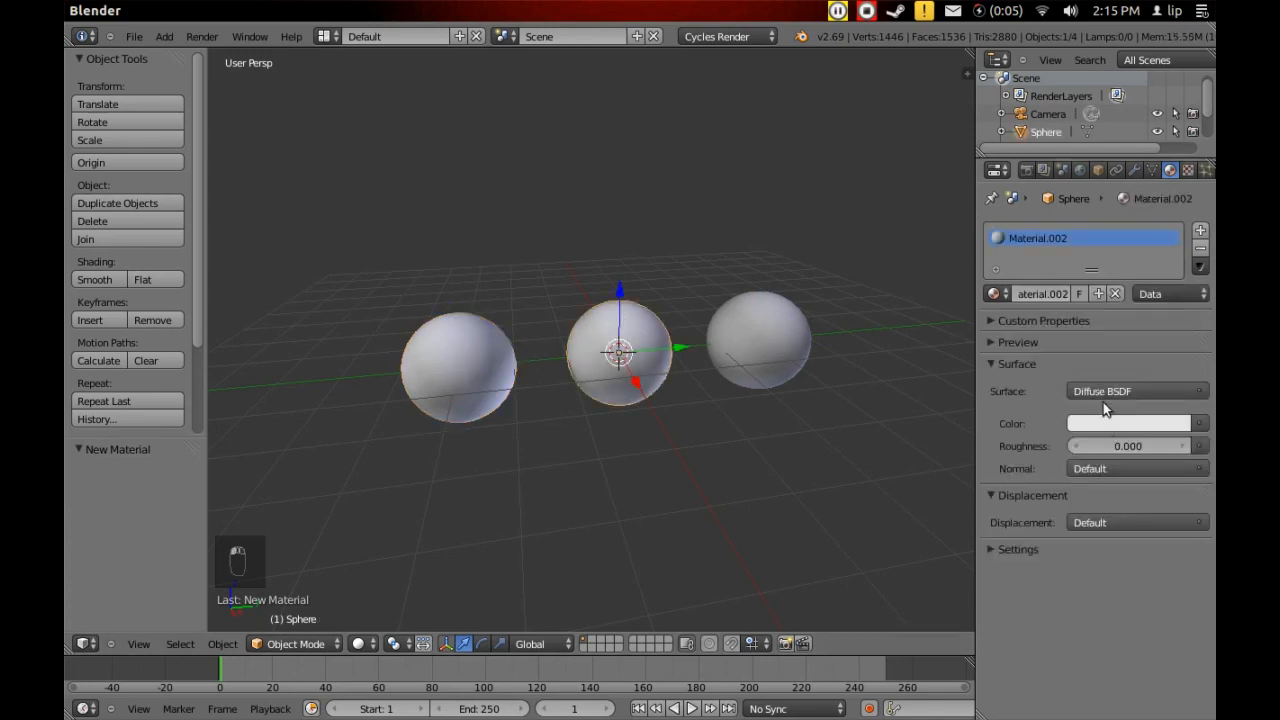
pyautogui.click(1040, 294)
pyautogui.write('Diffuse')
pyautogui.press('Return')
# Step: Rename the glossy material of the sphere on the negative Y side to Miroir
pyautogui.click(484, 372)
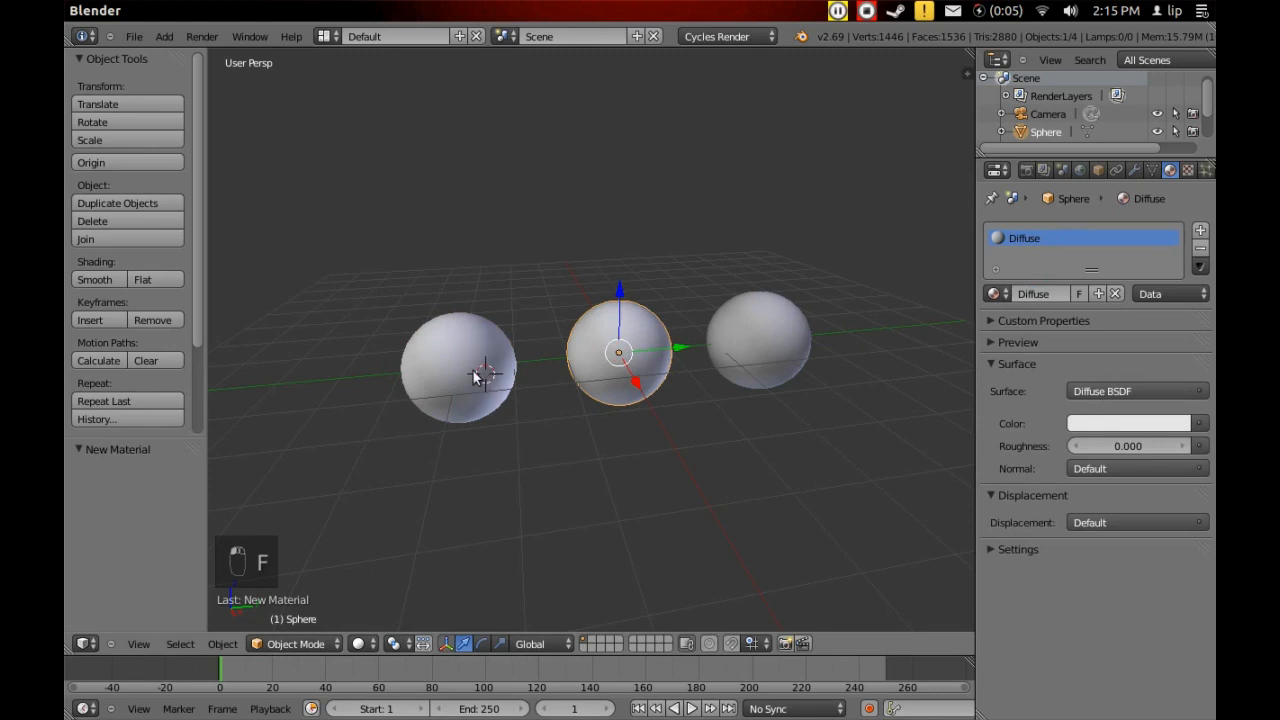
pyautogui.rightClick(484, 372)
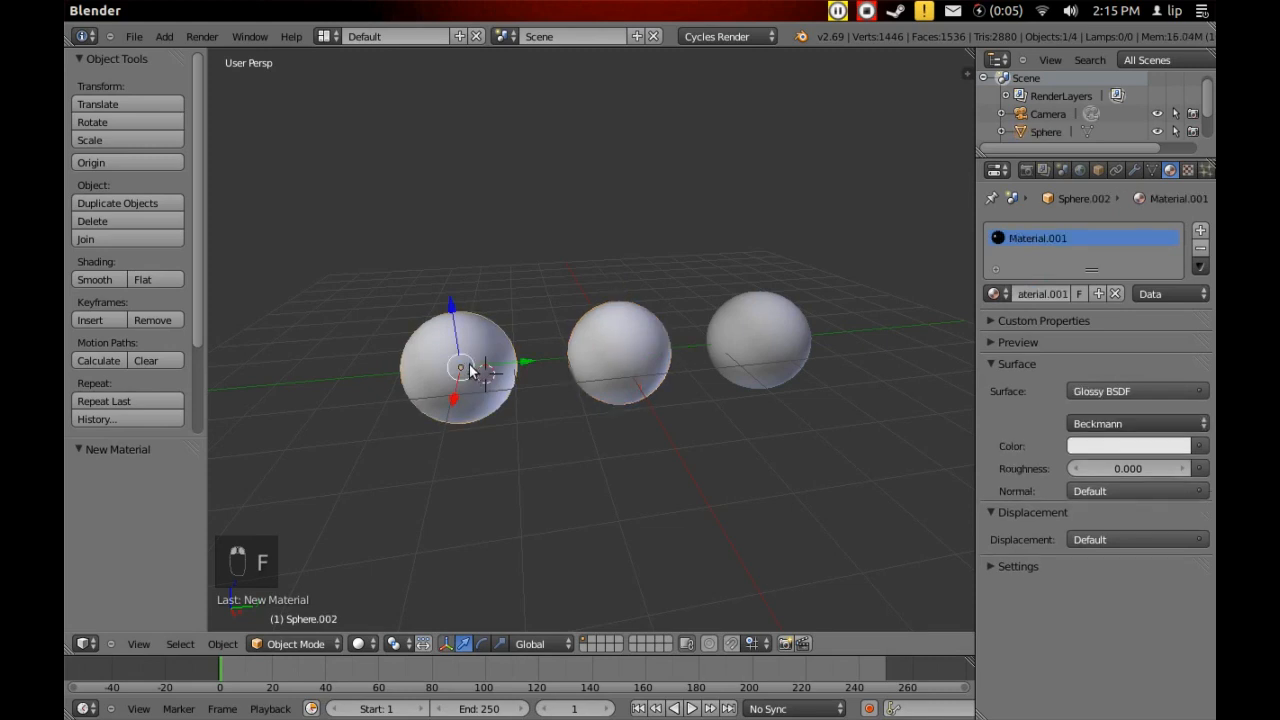
pyautogui.click(1024, 294)
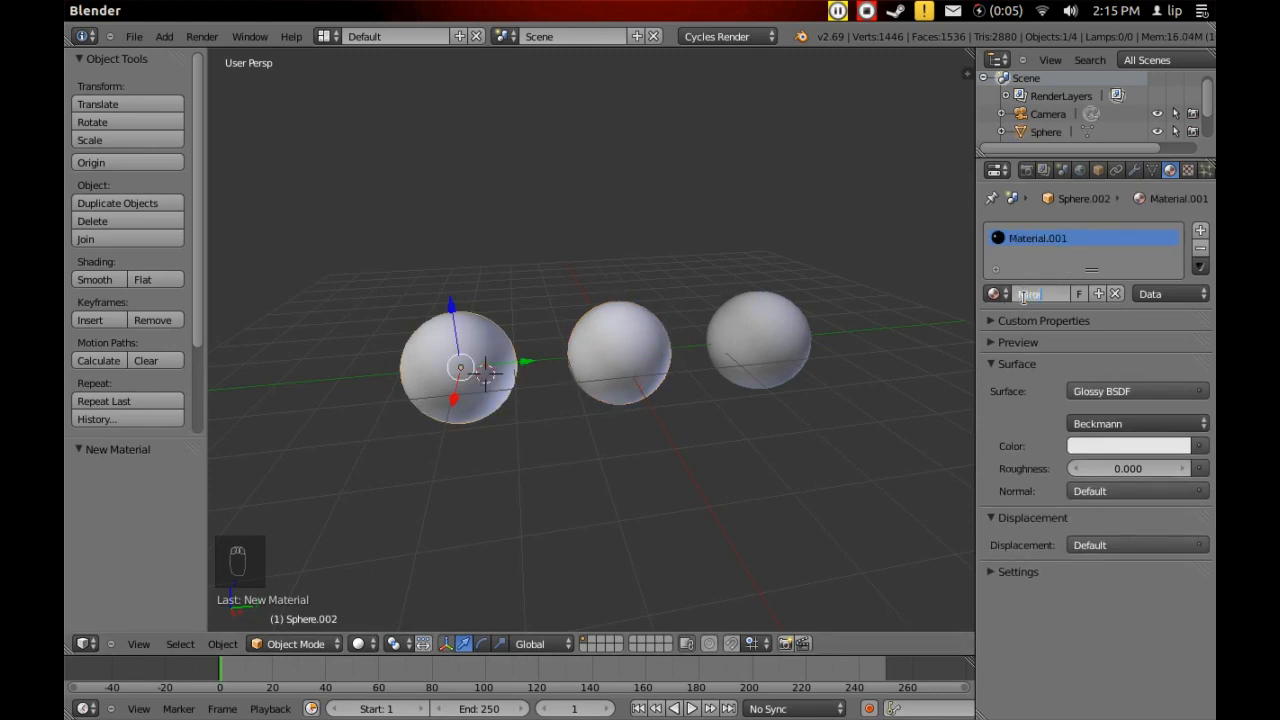
pyautogui.write('Miroir')
pyautogui.press('Return')
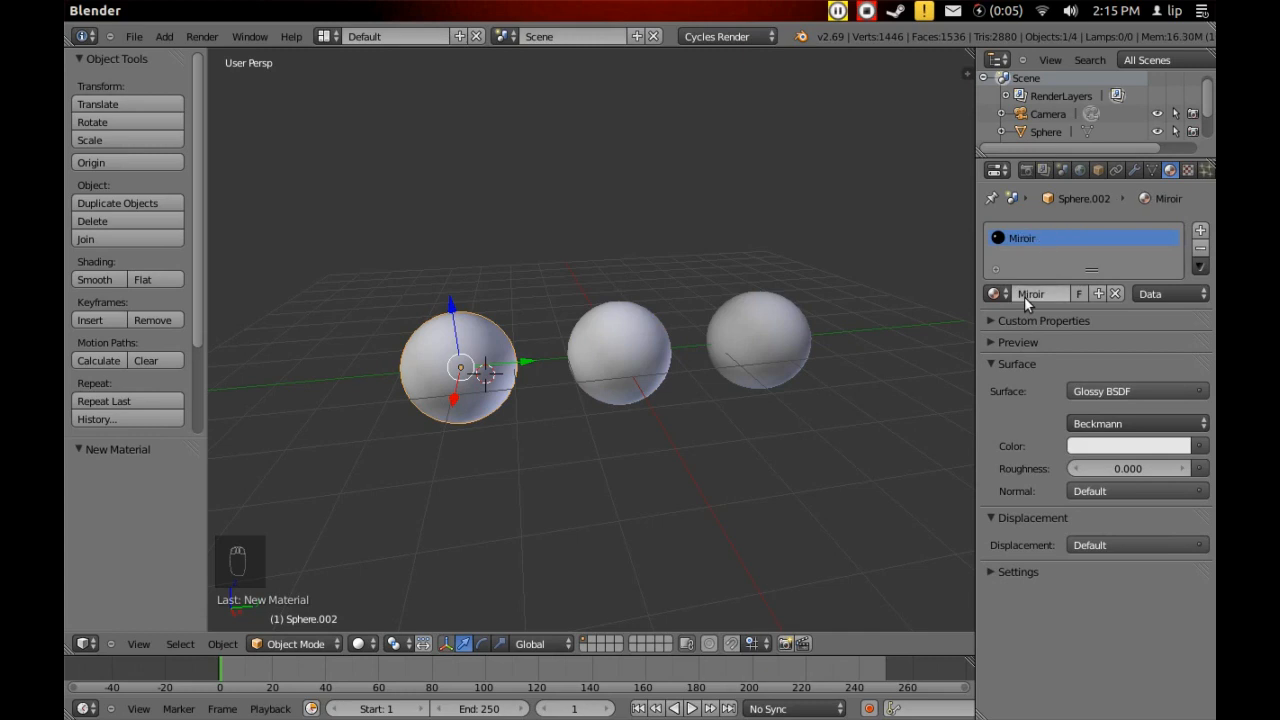
# Step: Create a new material named Verre for the sphere on the positive Y side and set its surface to Glass BSDF
pyautogui.rightClick(595, 340)
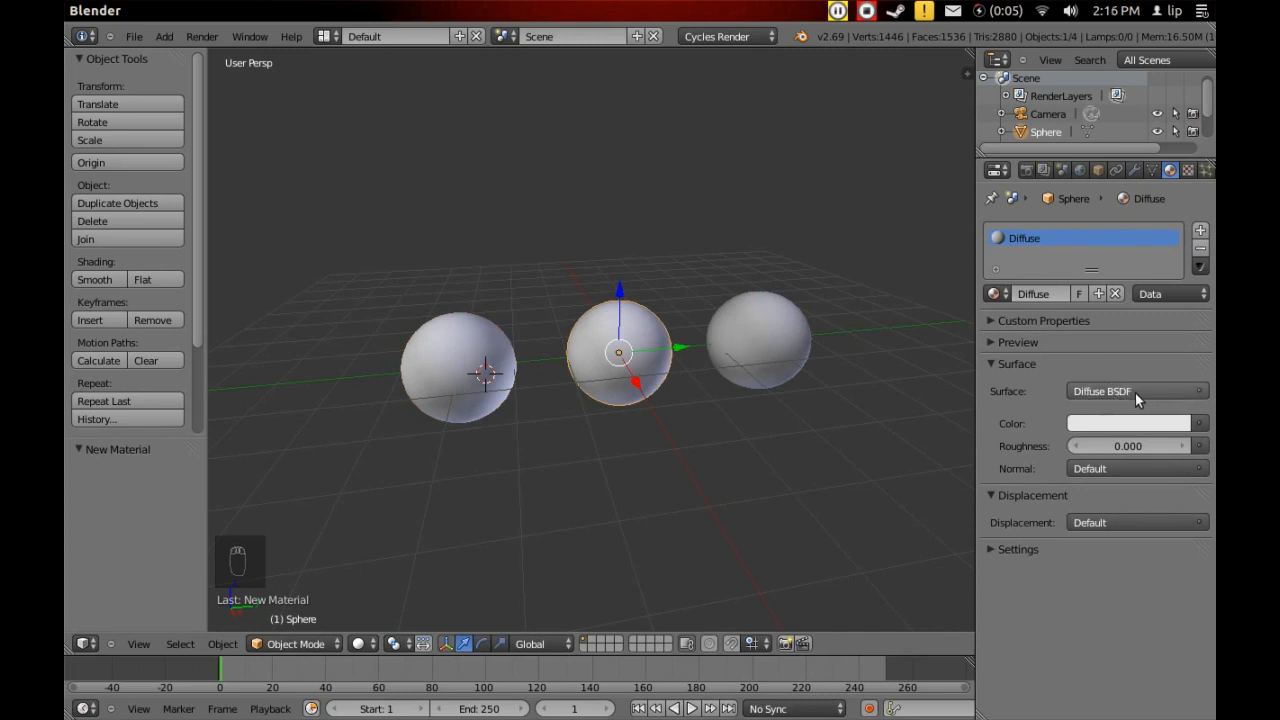
pyautogui.rightClick(765, 328)
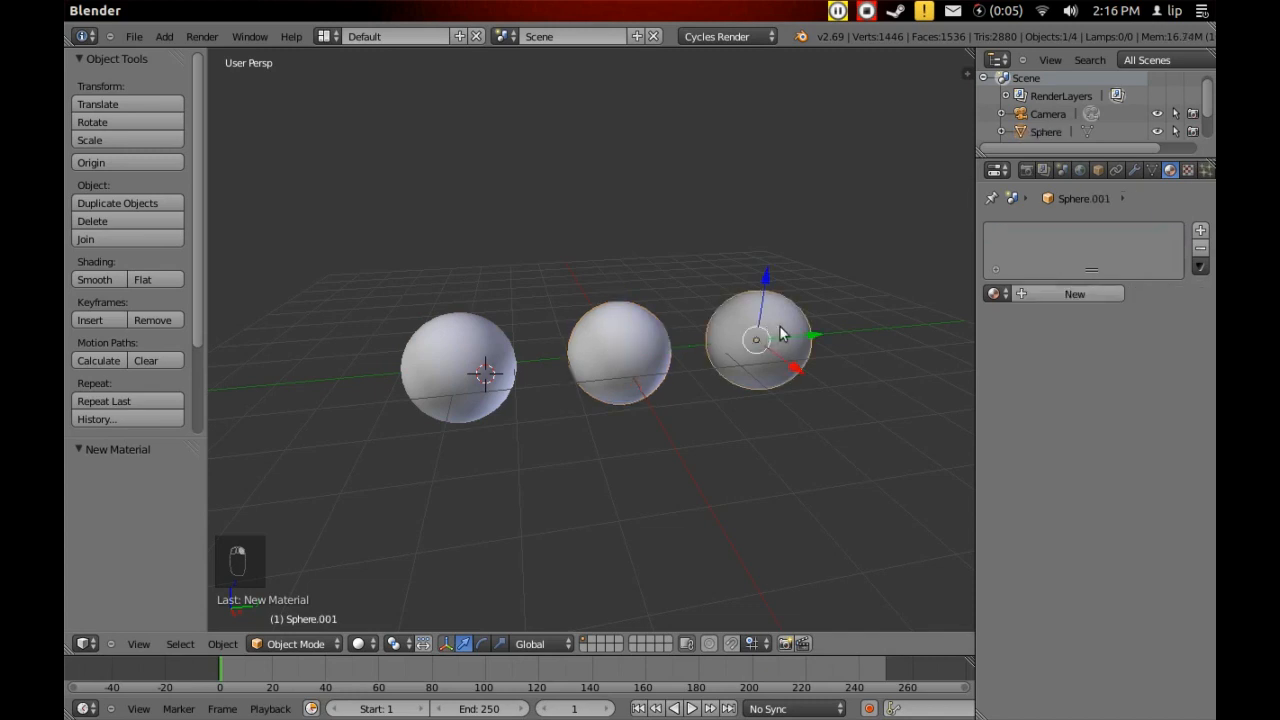
pyautogui.click(1043, 291)
pyautogui.press('BackSpace')
pyautogui.write('Verre')
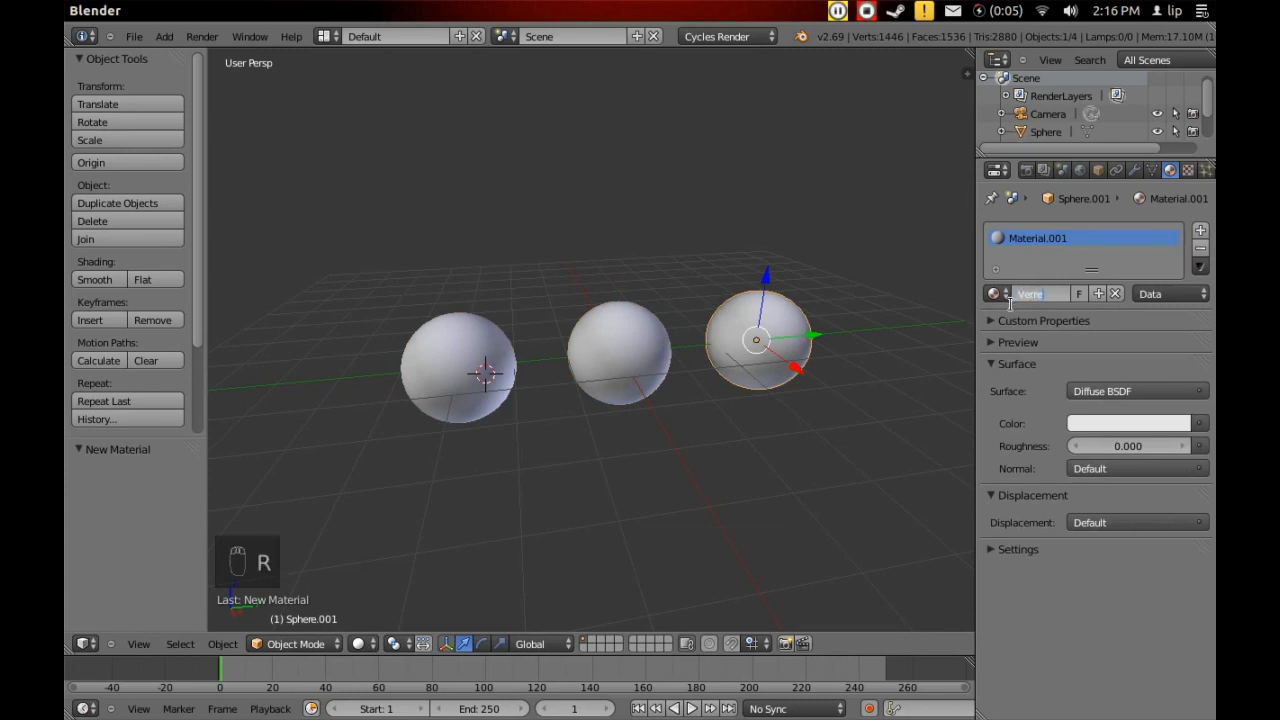
pyautogui.press('Return')
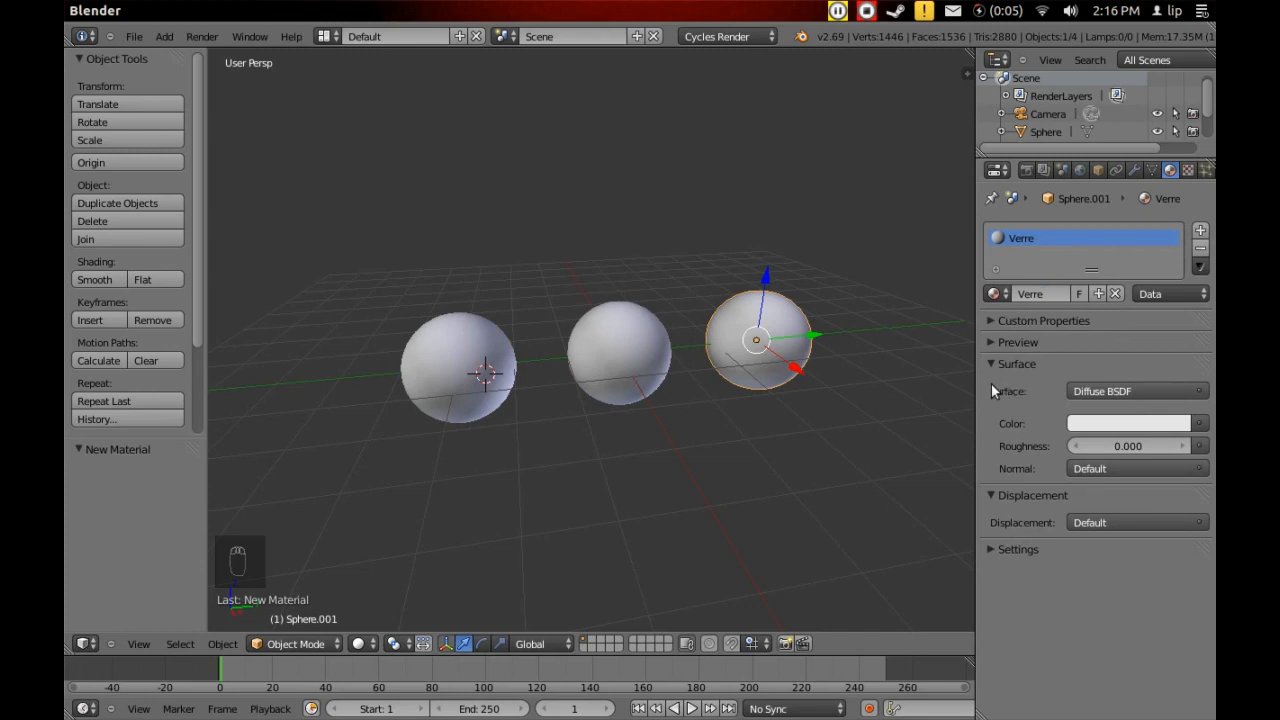
pyautogui.click(1126, 392)
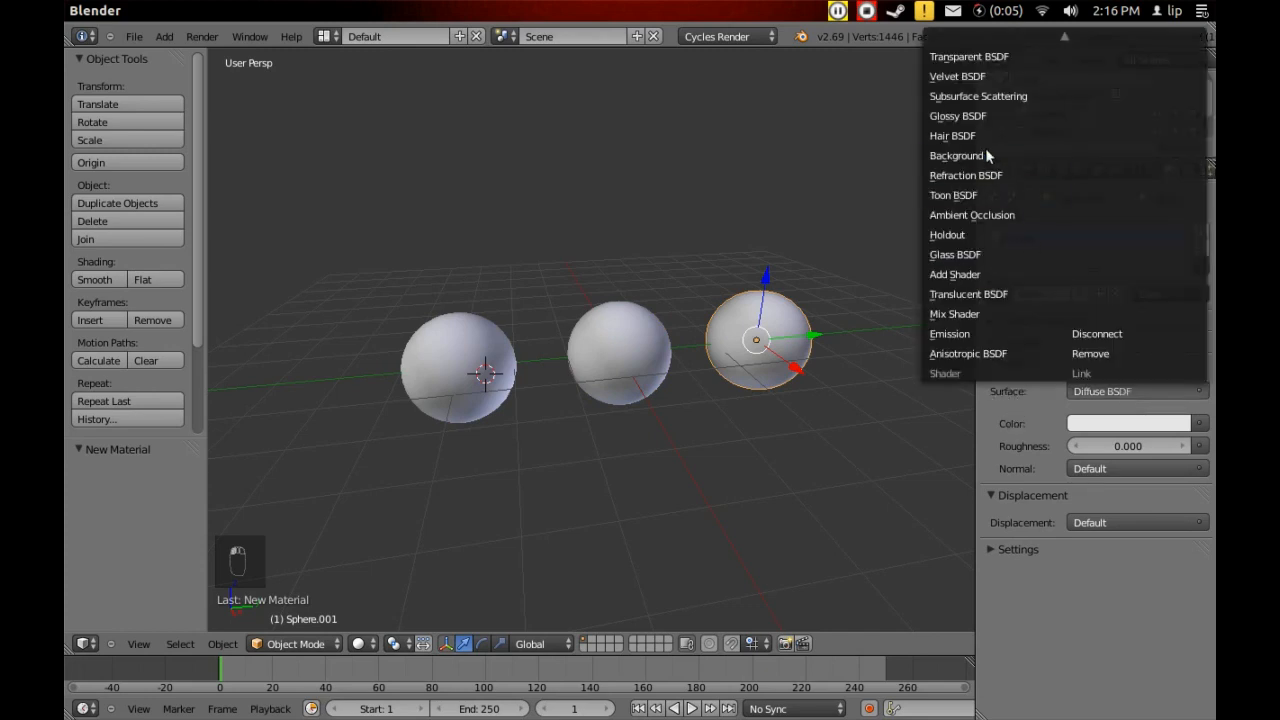
pyautogui.click(975, 262)
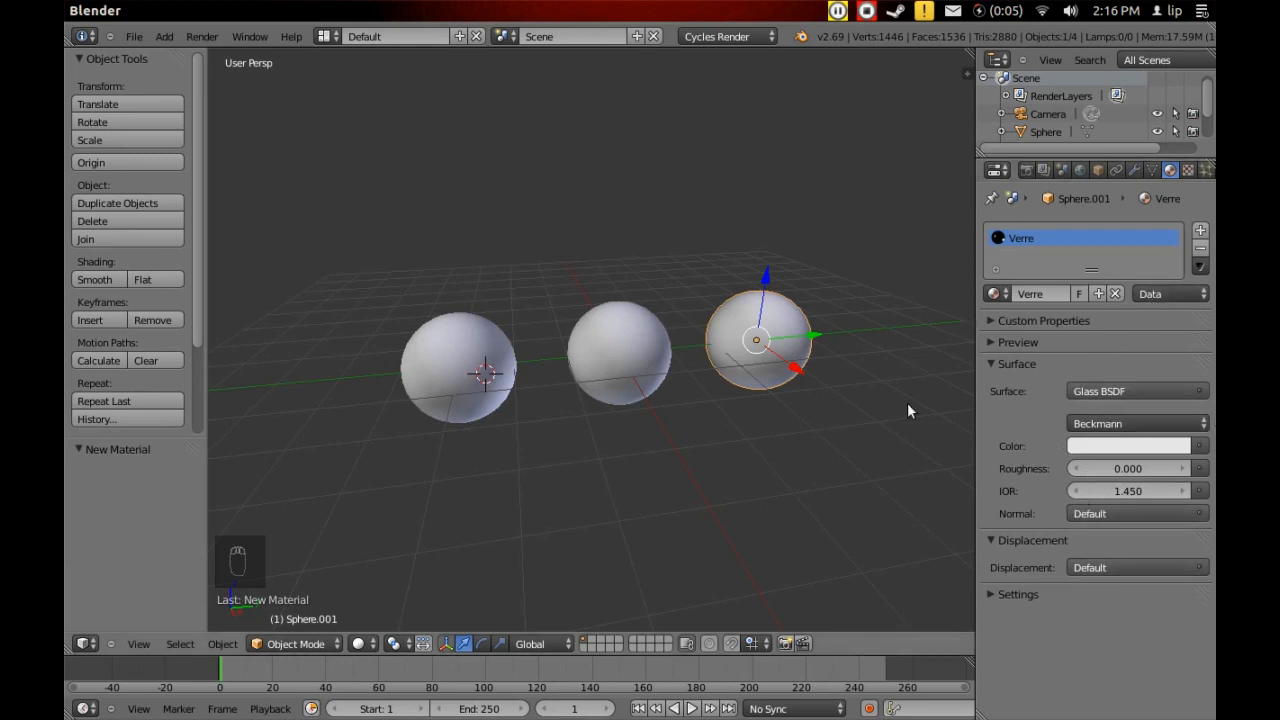
pyautogui.press('a')
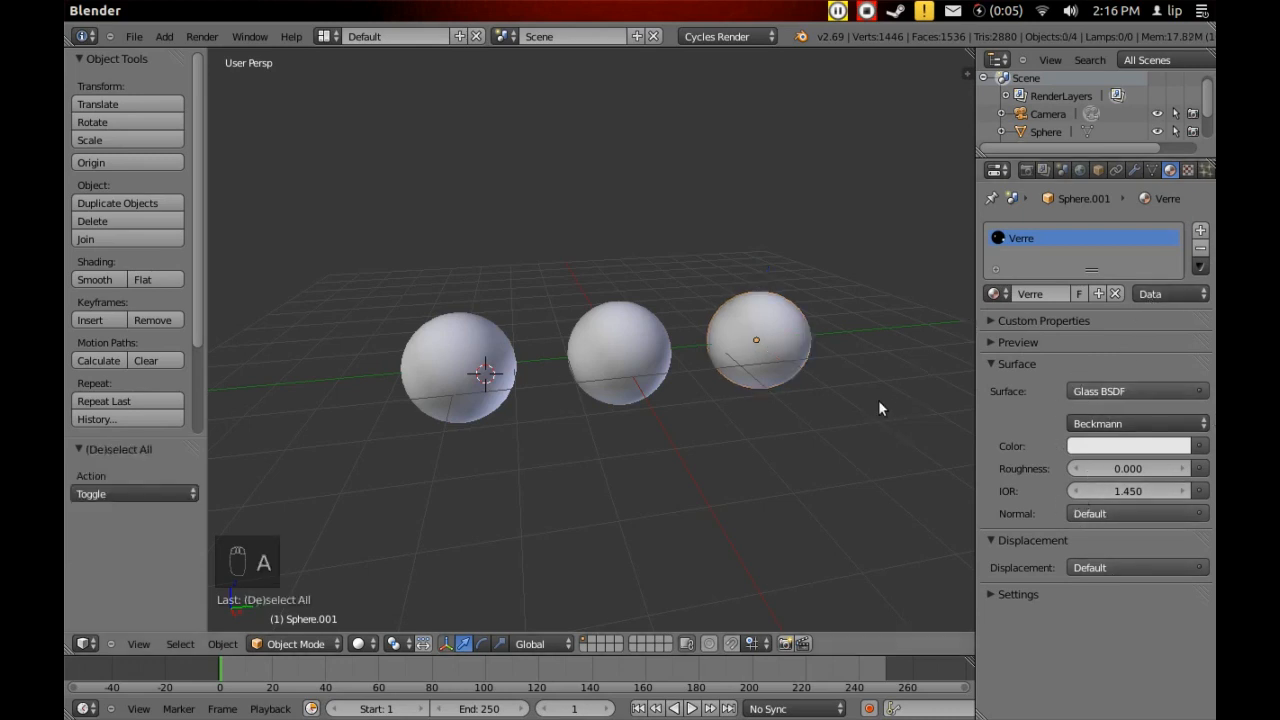
# Step: Switch the viewport to the active camera's view
pyautogui.scroll(-2, 482, 378)
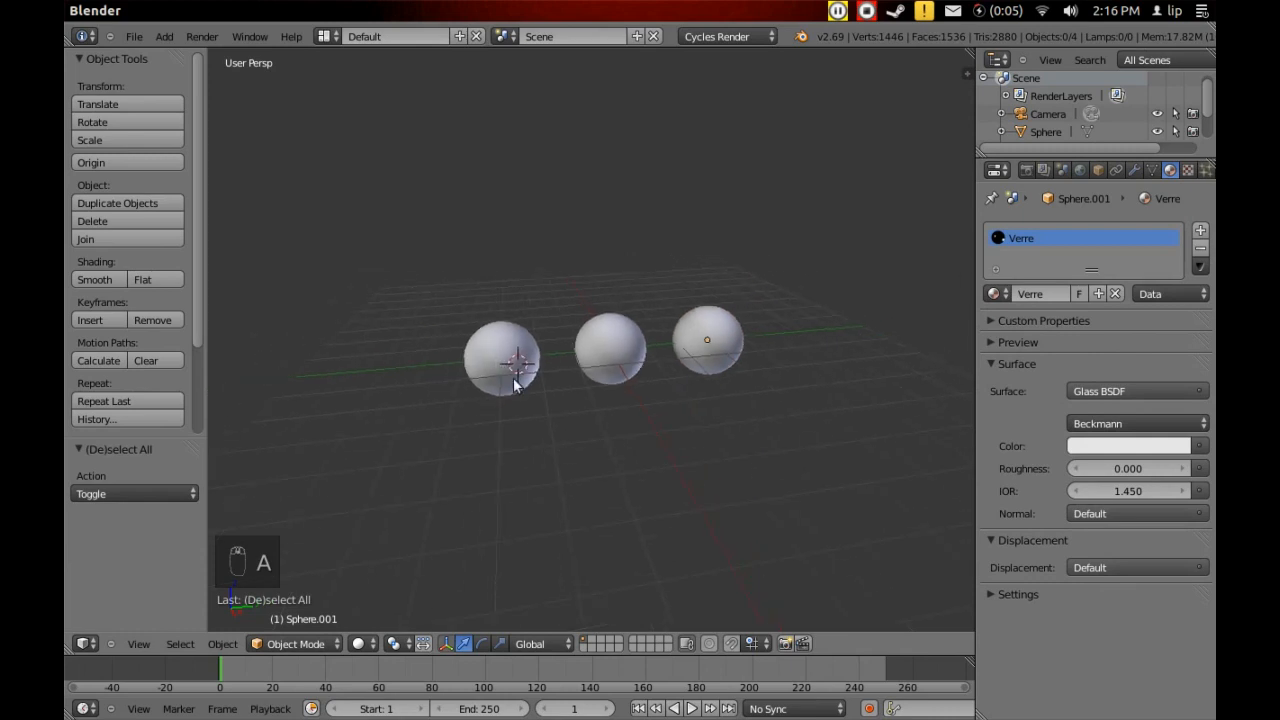
pyautogui.moveTo(514, 380); pyautogui.dragTo(547, 394, button='middle')
pyautogui.scroll(-6, 507, 376)
pyautogui.scroll(3, 560, 368)
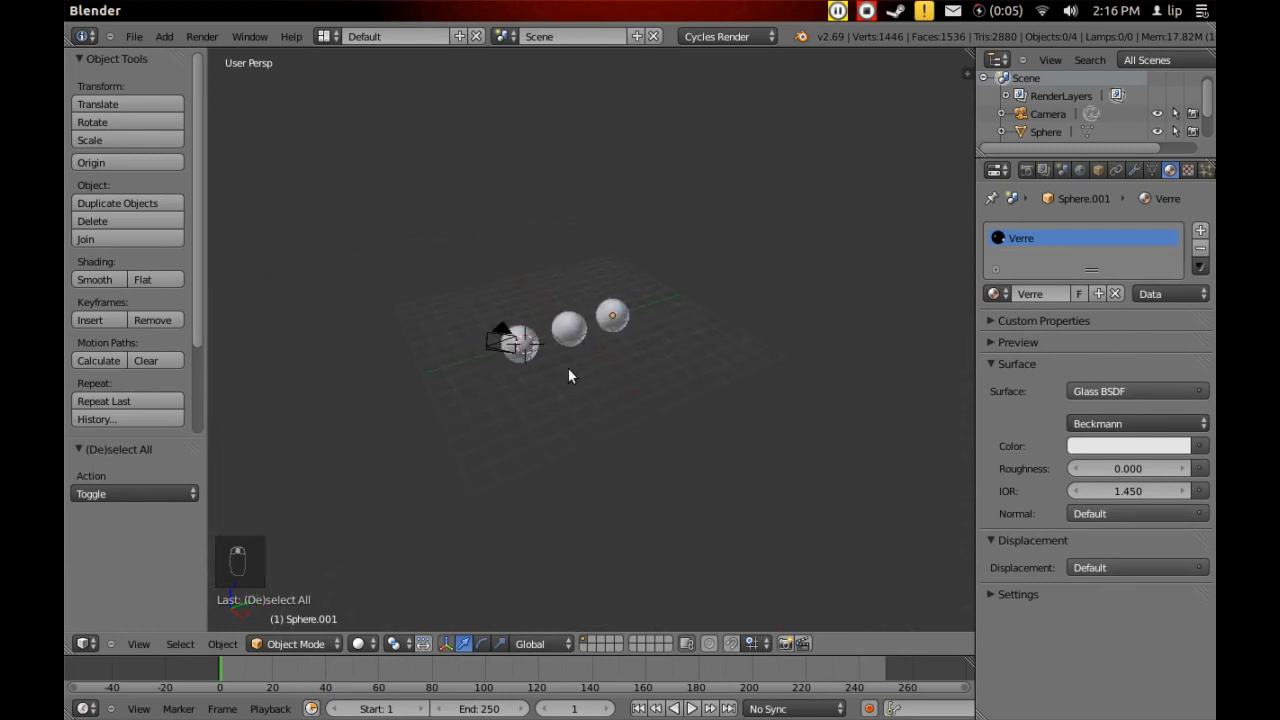
pyautogui.scroll(4, 570, 376)
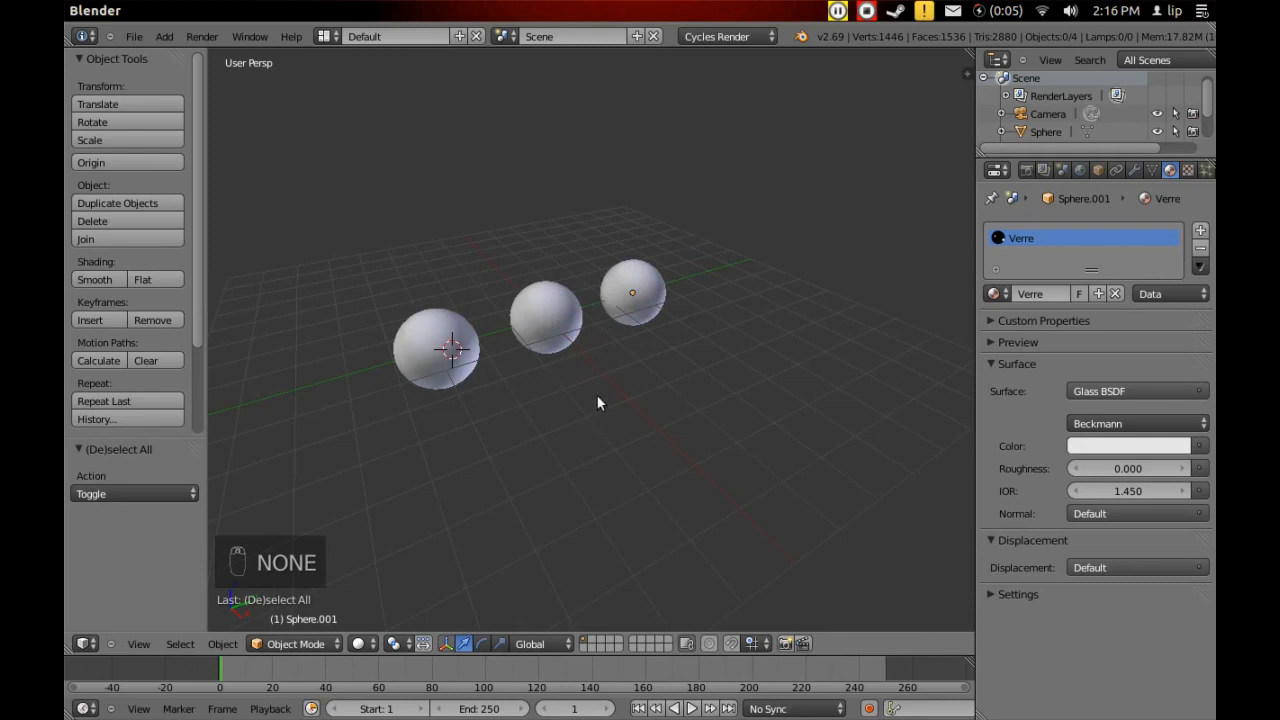
pyautogui.scroll(-4, 506, 502)
pyautogui.click(142, 644)
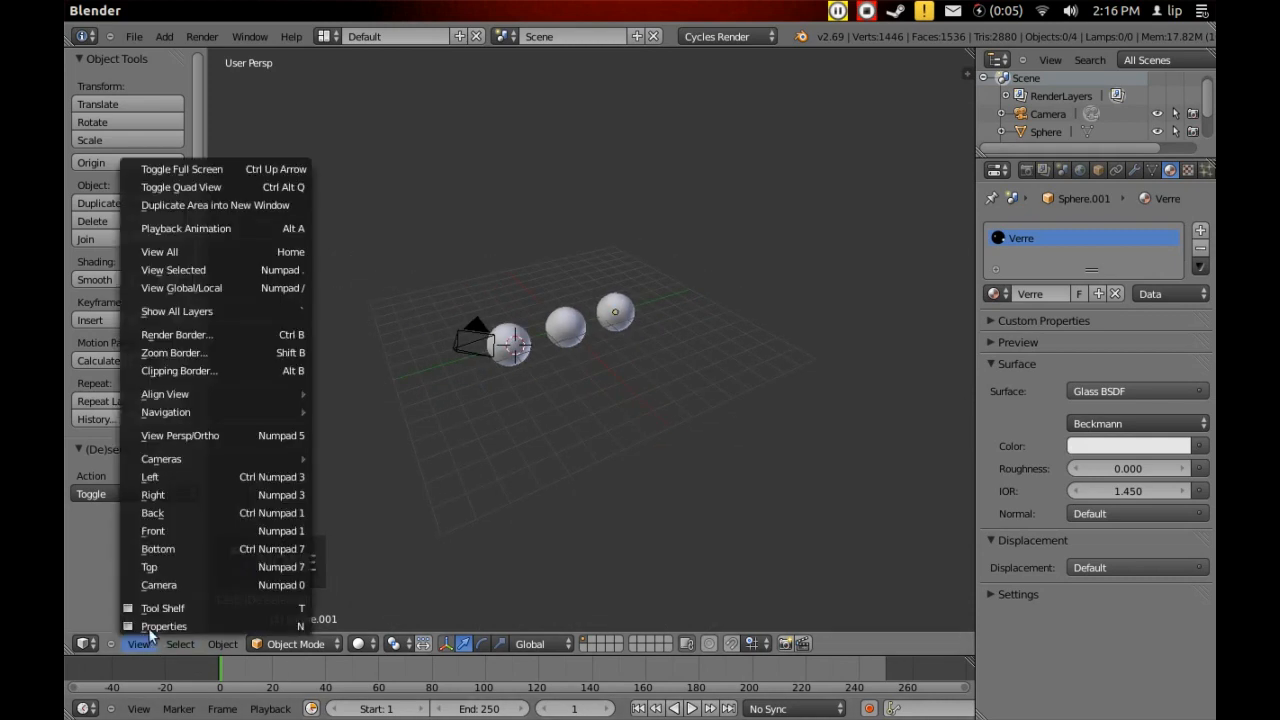
pyautogui.click(167, 586)
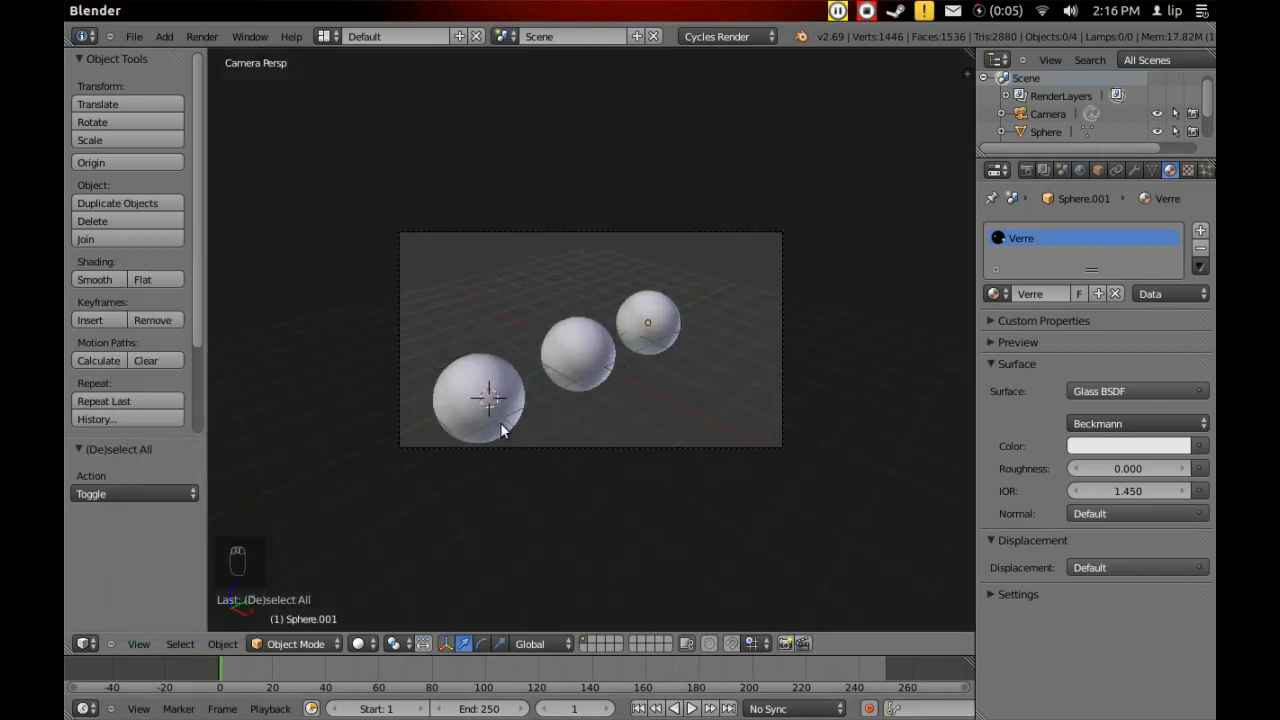
# Step: Reframe the camera using Lock Camera to View so the three spheres sit more centrally in the frame, and turn the lock off again
pyautogui.rightClick(781, 374)
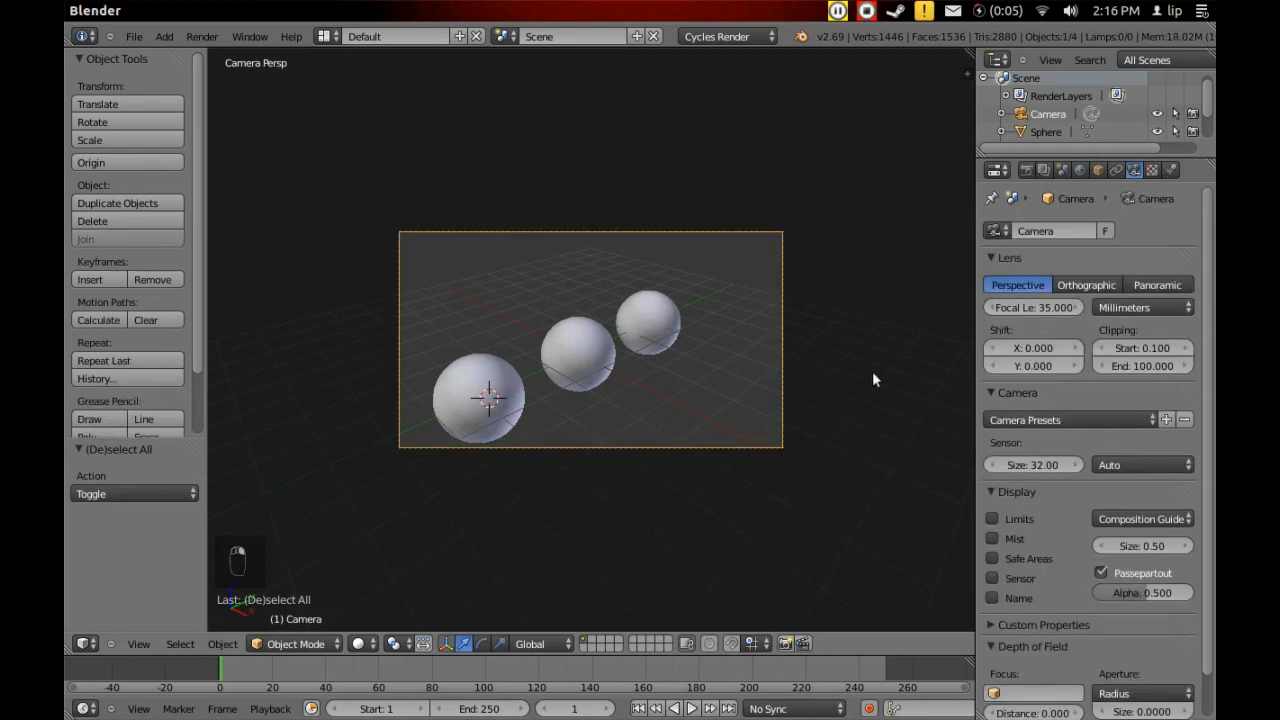
pyautogui.press('n')
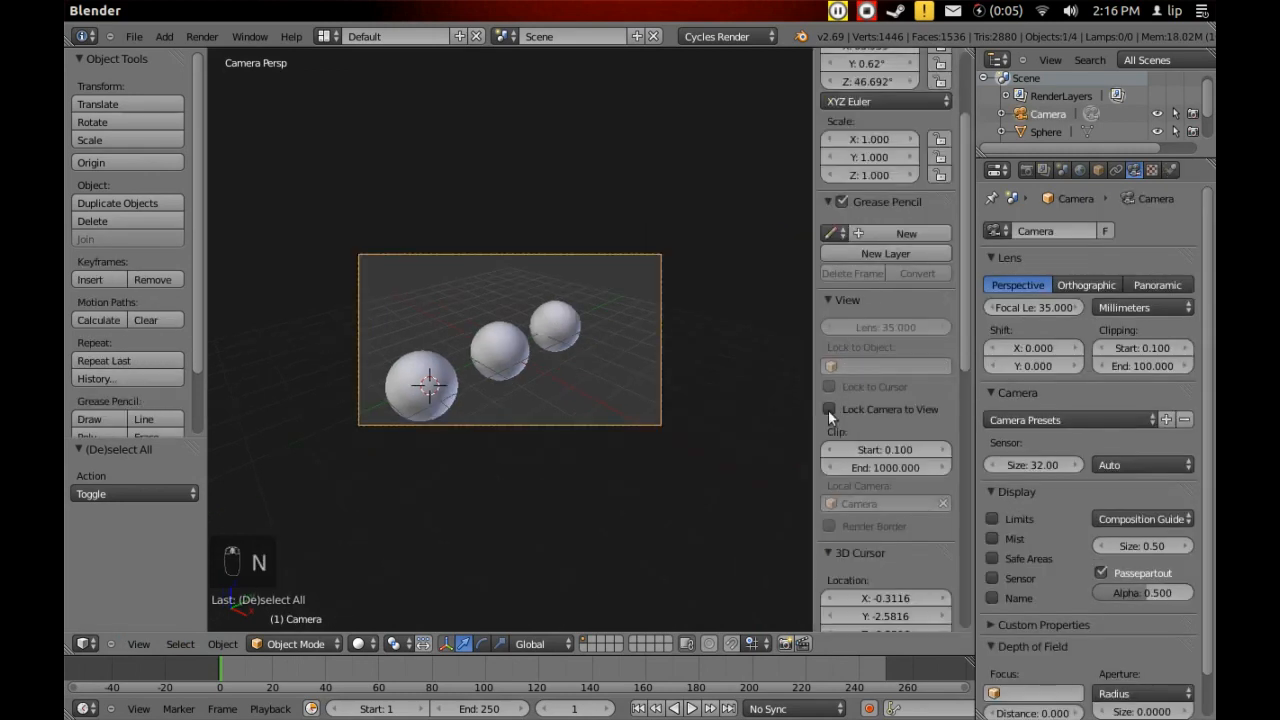
pyautogui.click(829, 409)
pyautogui.moveTo(636, 532); pyautogui.dragTo(668, 512, button='middle')
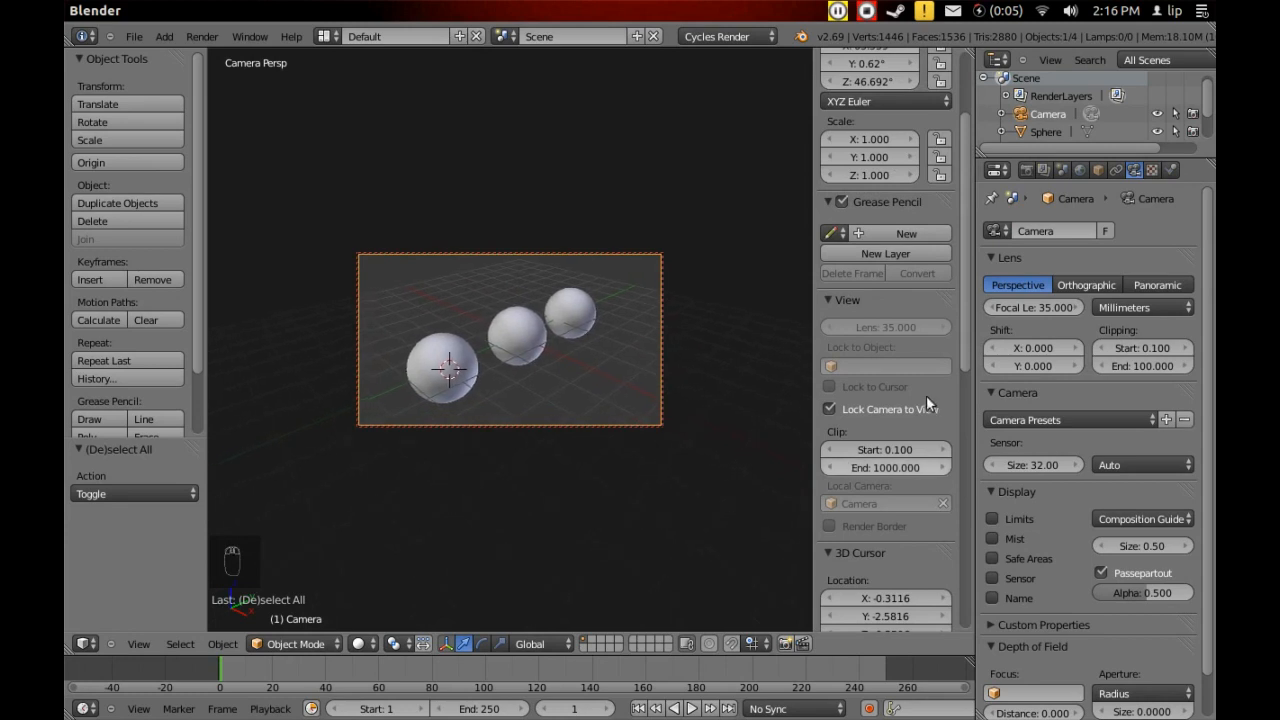
pyautogui.click(830, 409)
pyautogui.press('n')
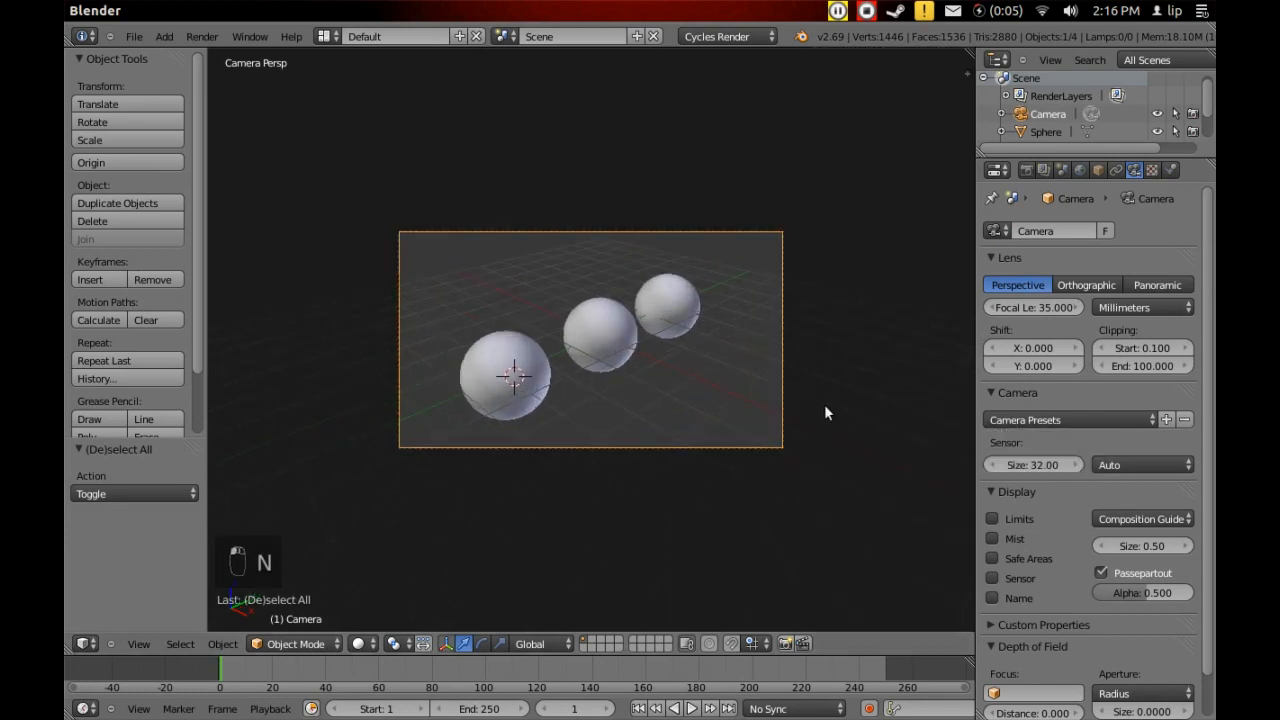
pyautogui.press('a')
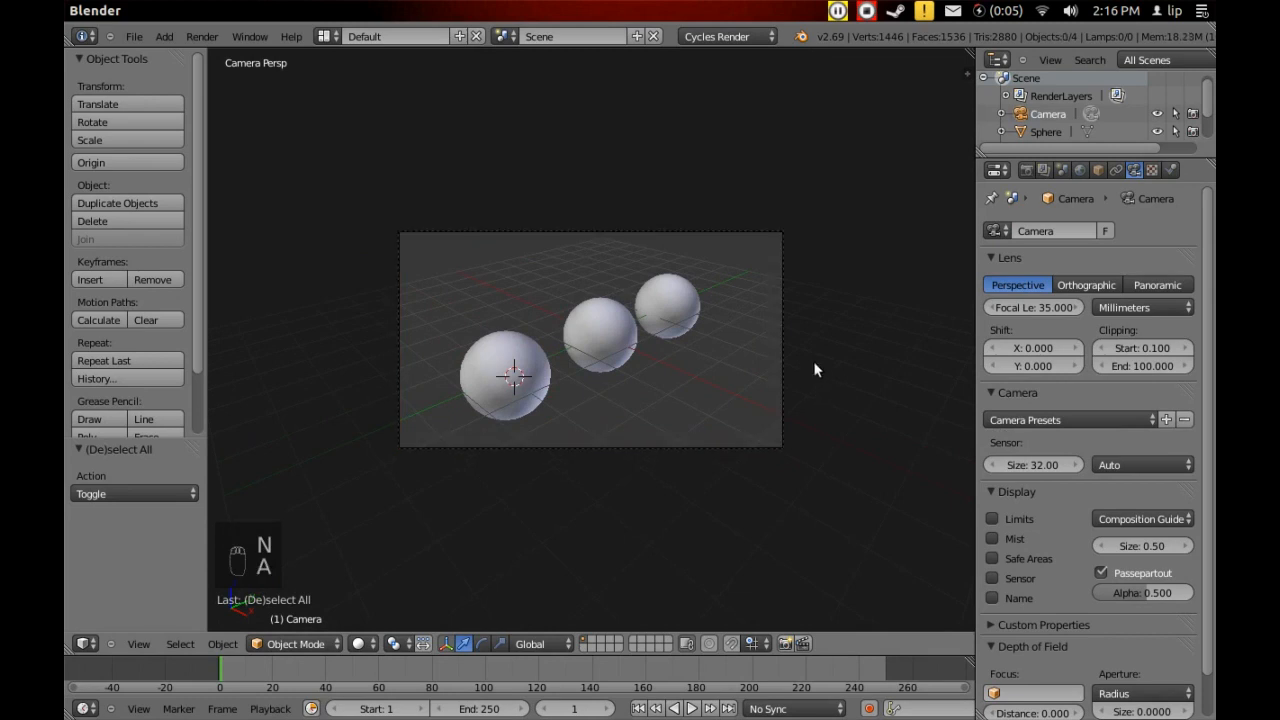
# Step: Leave the camera view and create a new World for the scene named hdri
pyautogui.scroll(-3, 817, 350)
pyautogui.moveTo(820, 342); pyautogui.dragTo(536, 432, button='middle')
pyautogui.scroll(2, 790, 357)
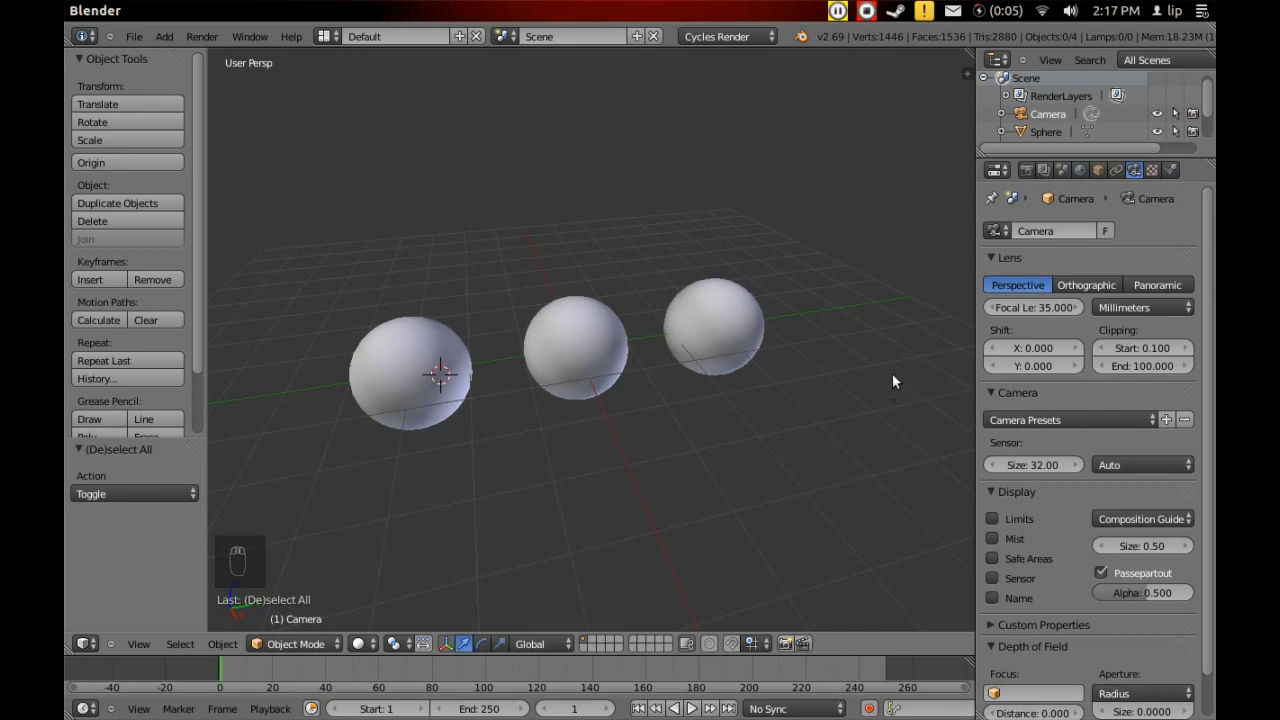
pyautogui.click(1087, 171)
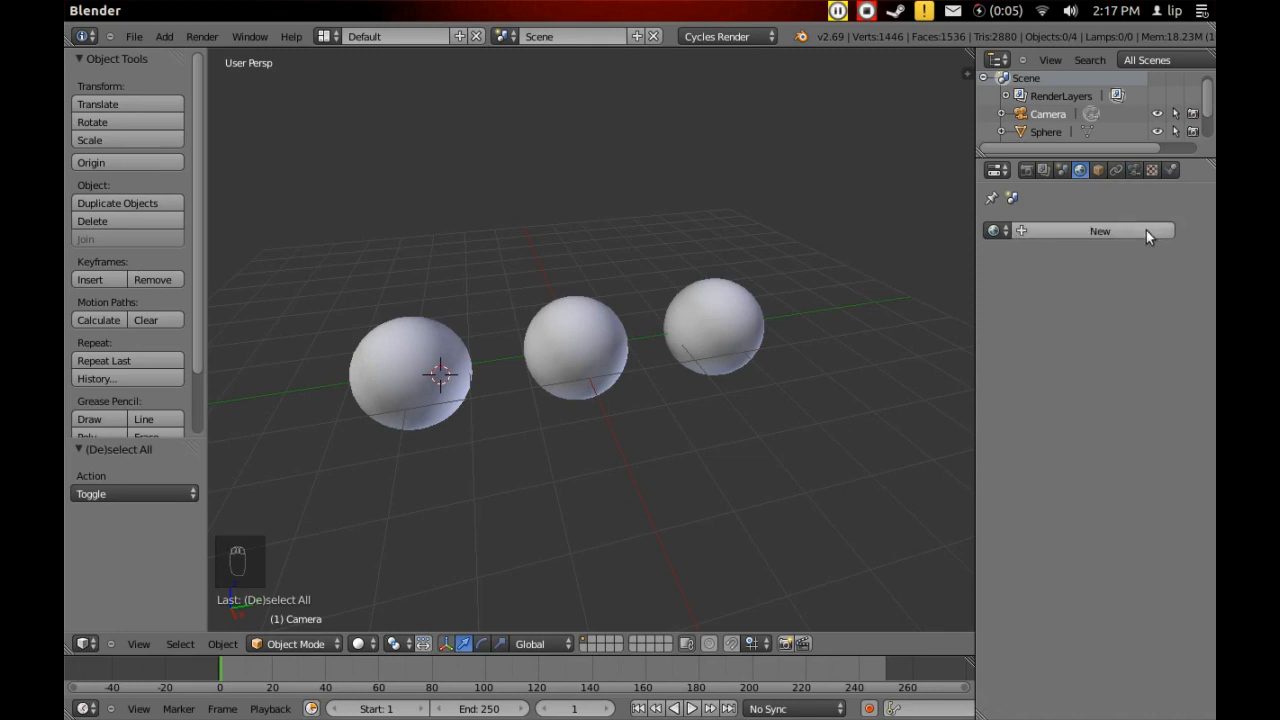
pyautogui.click(1071, 230)
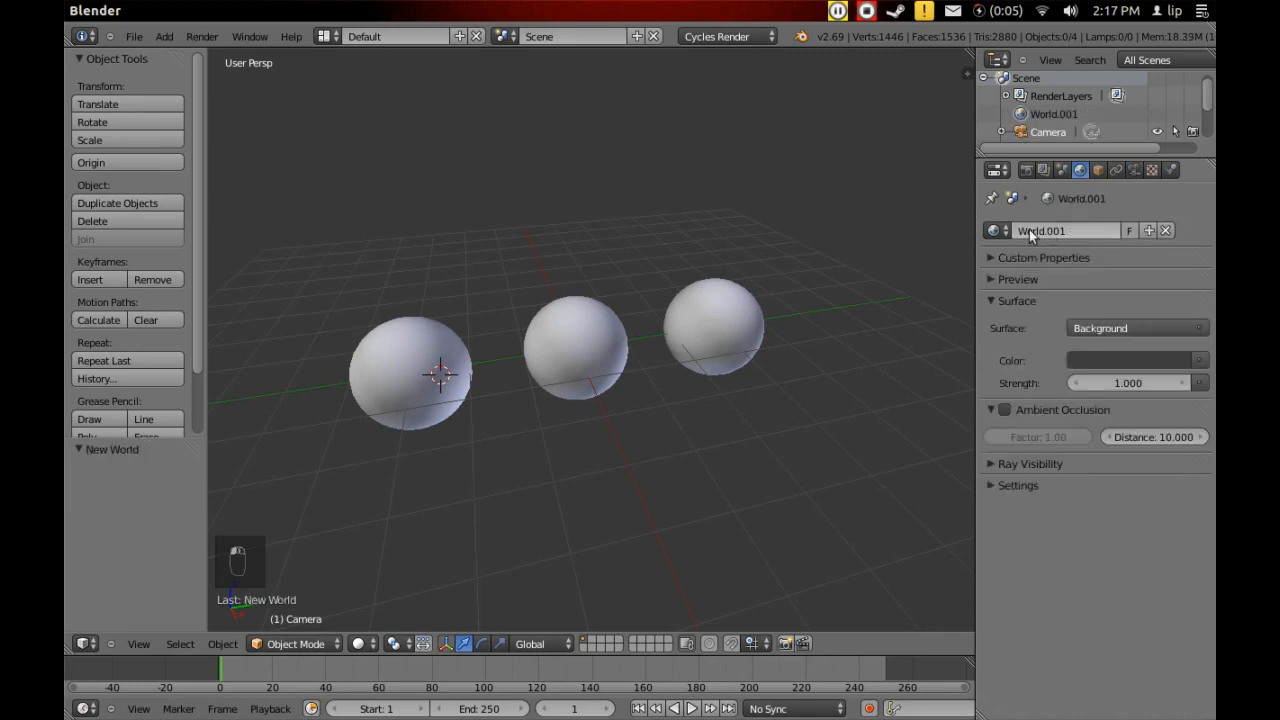
pyautogui.click(1067, 230)
pyautogui.write('hdri')
pyautogui.press('Return')
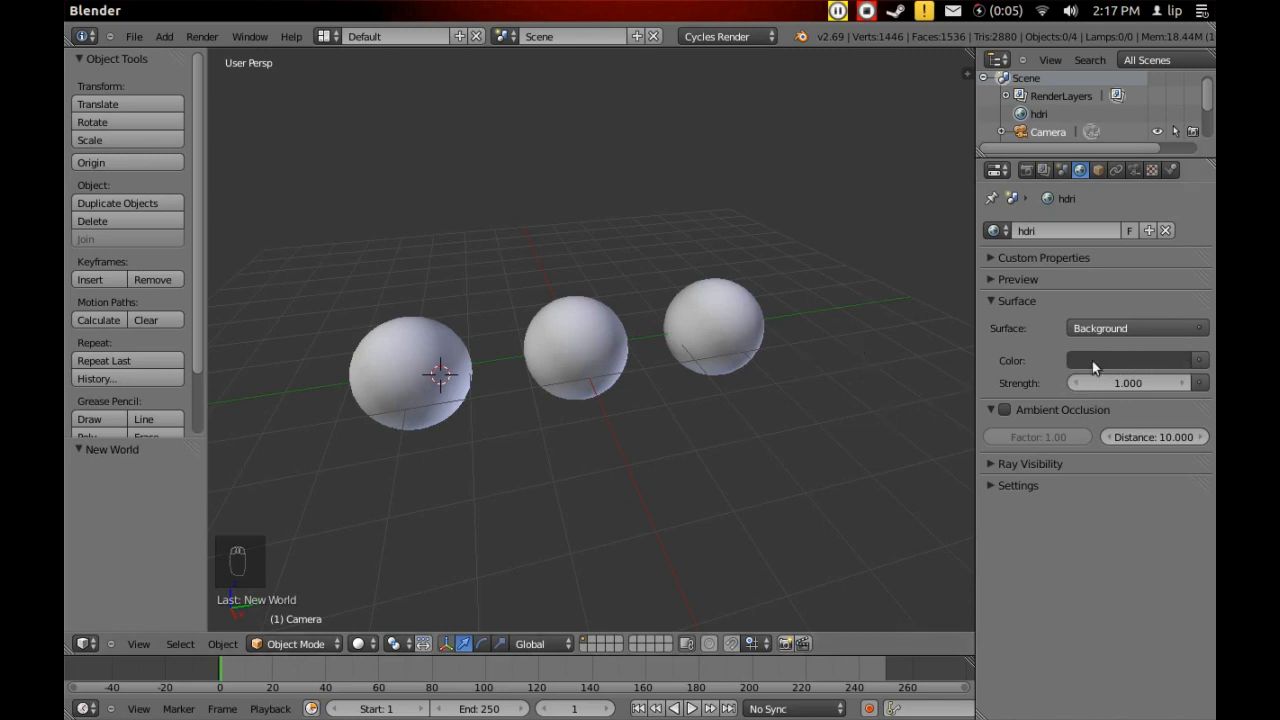
# Step: Assign an Environment Texture to the world's background color and load studio030.exr from the HDRI/Eclairage Studio folder
pyautogui.click(1201, 361)
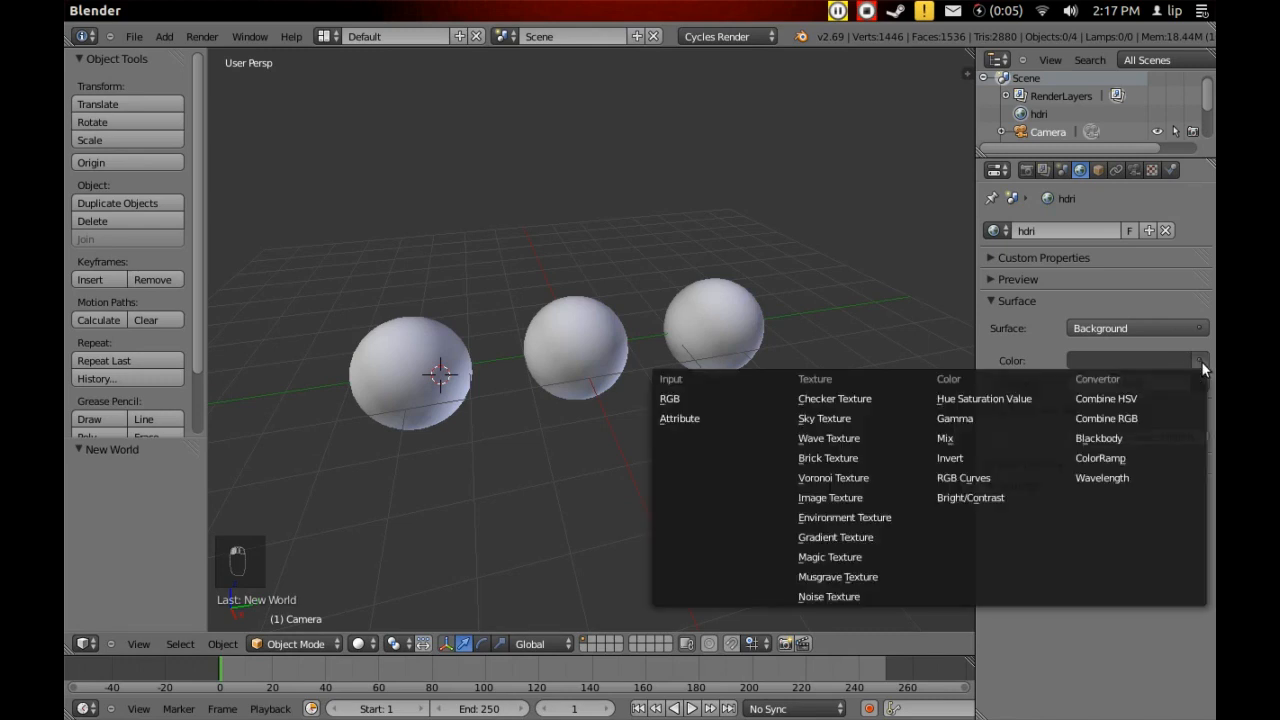
pyautogui.click(893, 517)
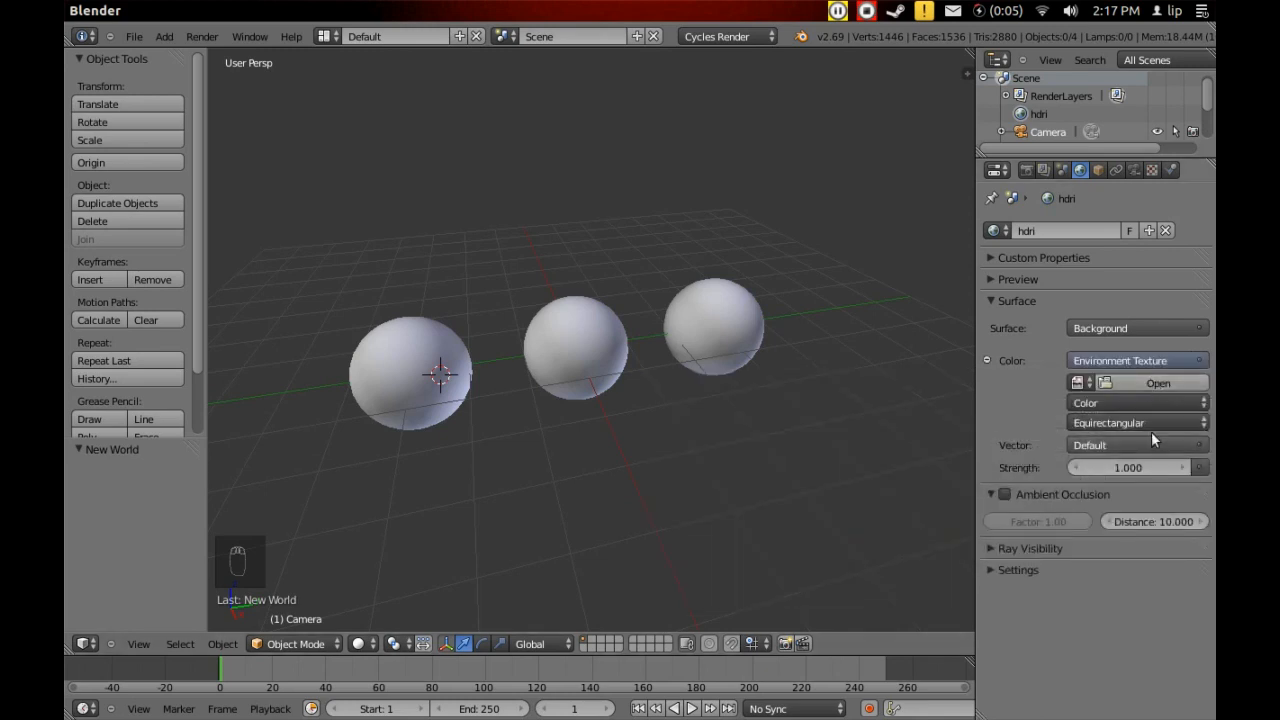
pyautogui.click(1120, 383)
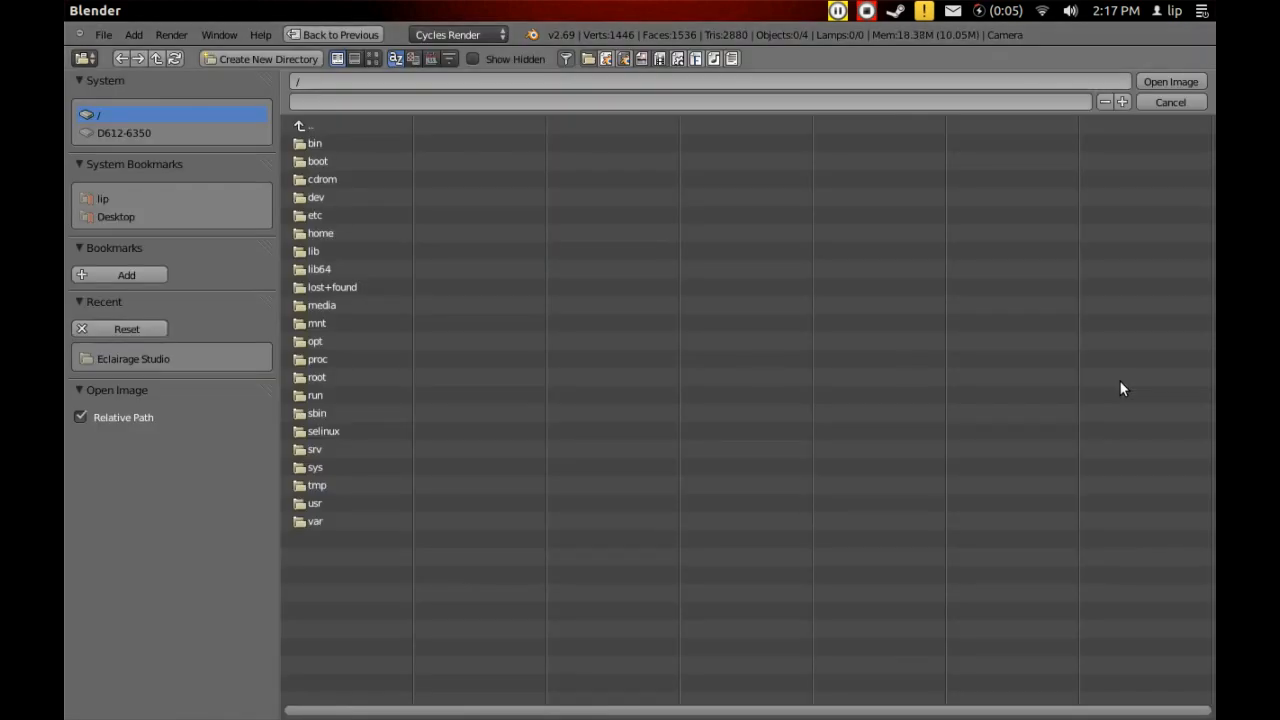
pyautogui.click(104, 362)
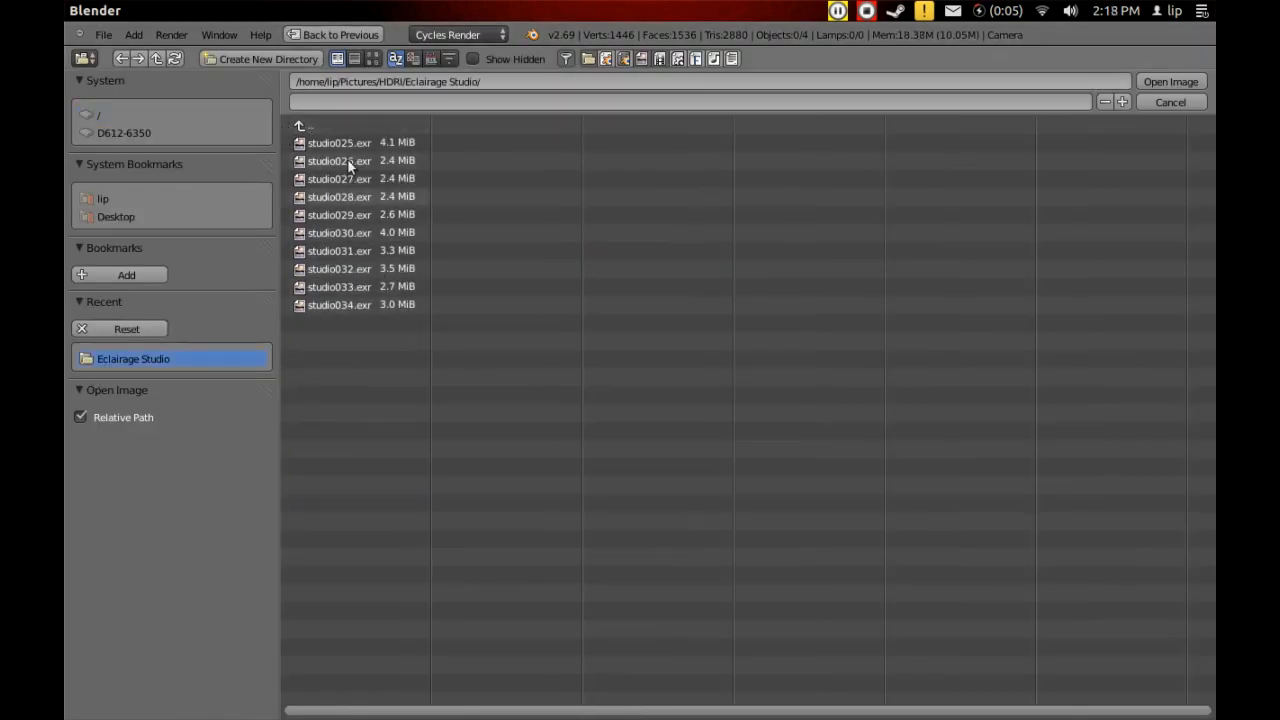
pyautogui.click(310, 128)
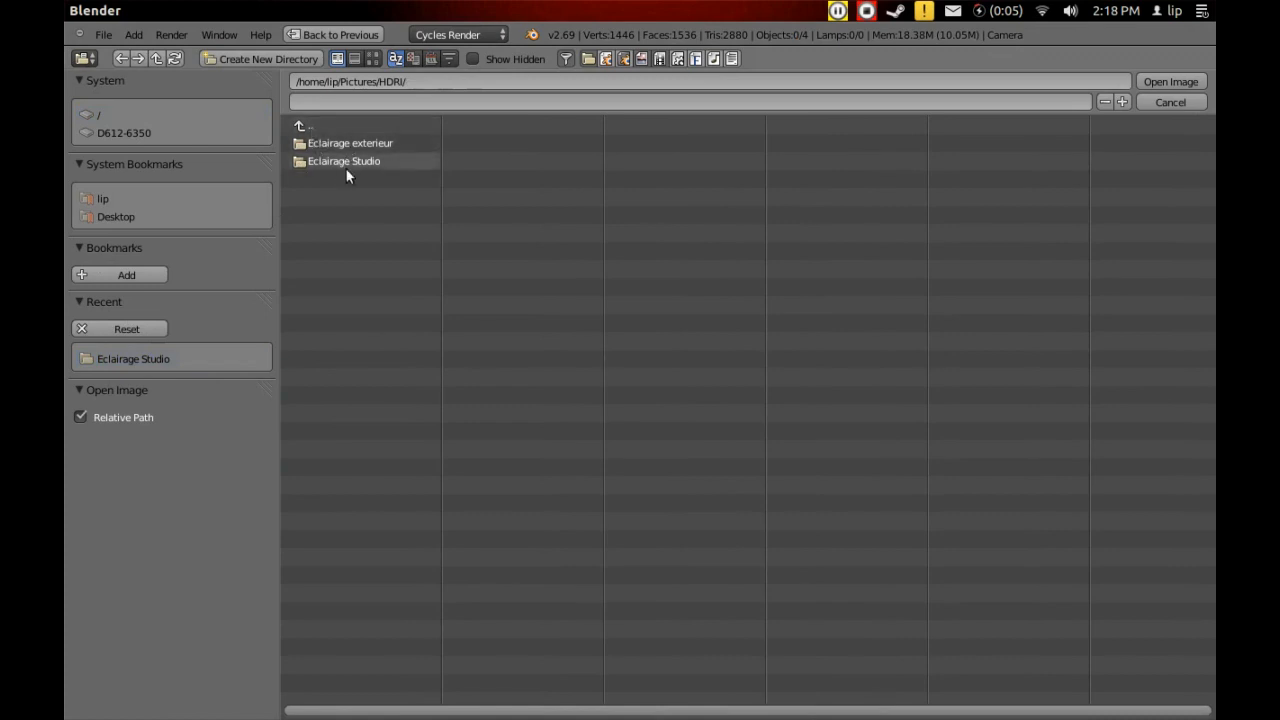
pyautogui.click(343, 162)
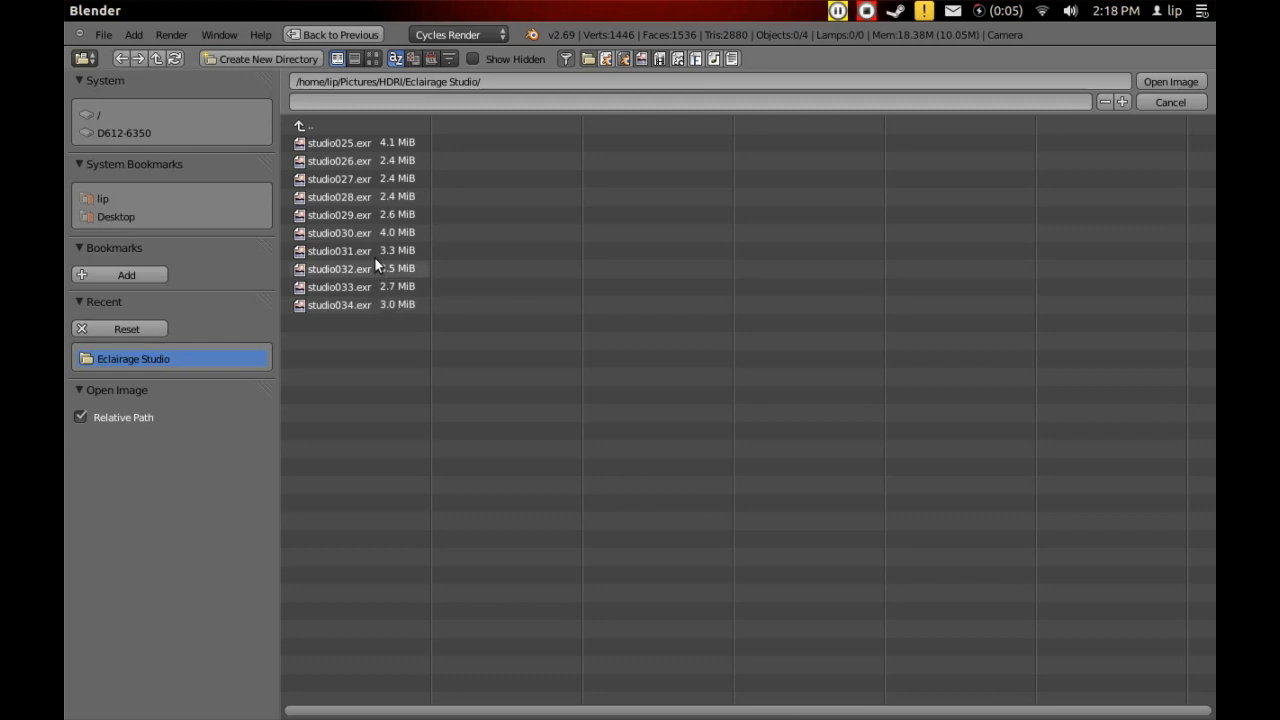
pyautogui.click(366, 232)
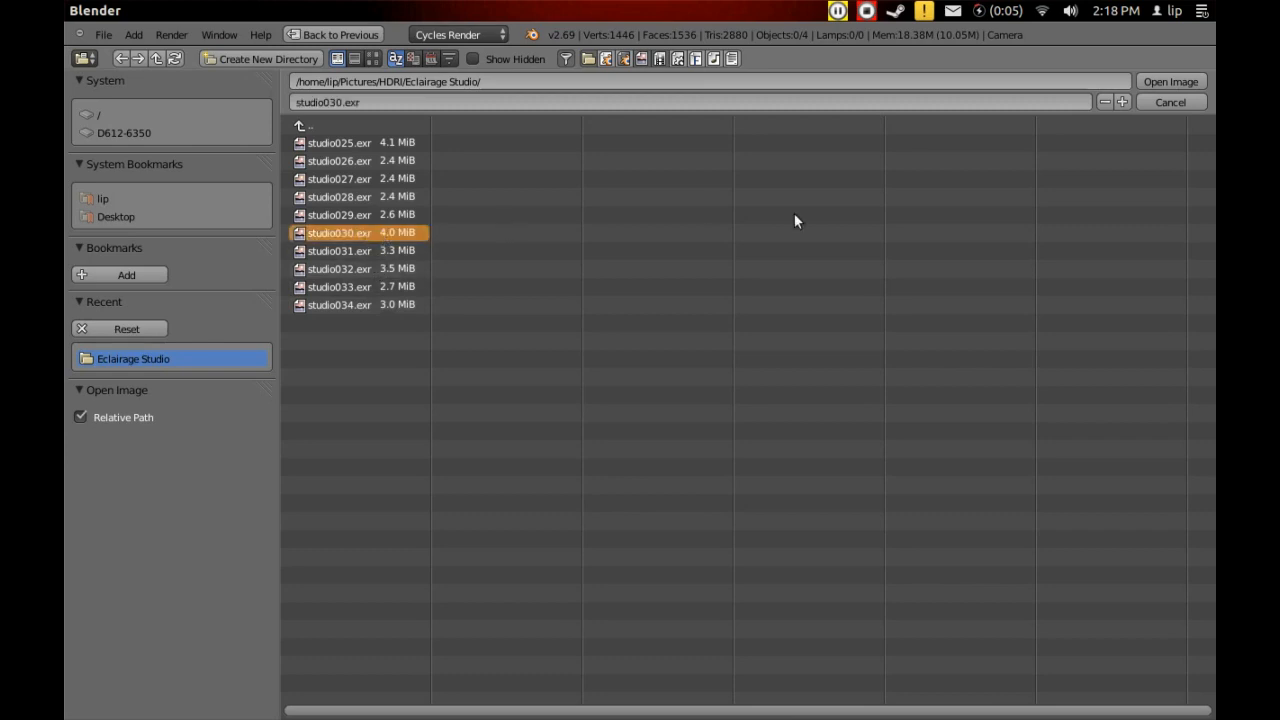
pyautogui.click(1160, 80)
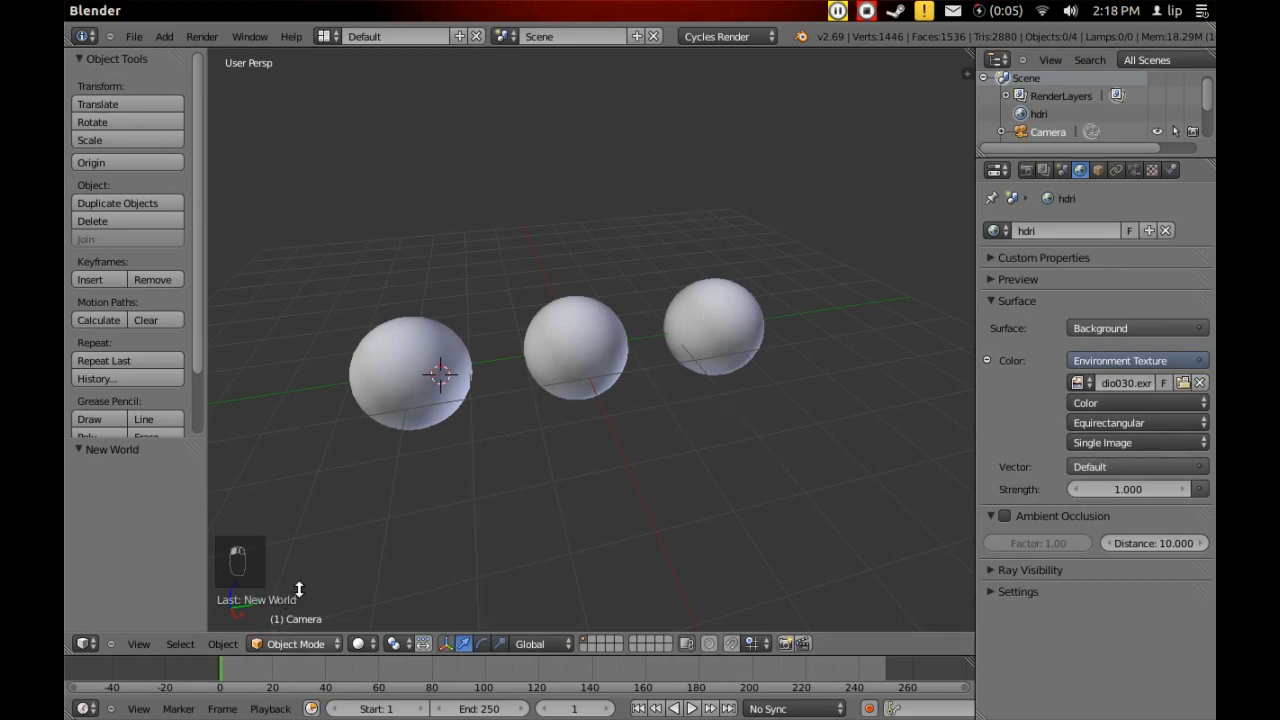
# Step: Set the viewport shading to Rendered and examine how the HDRI lights and reflects on the three spheres
pyautogui.click(358, 643)
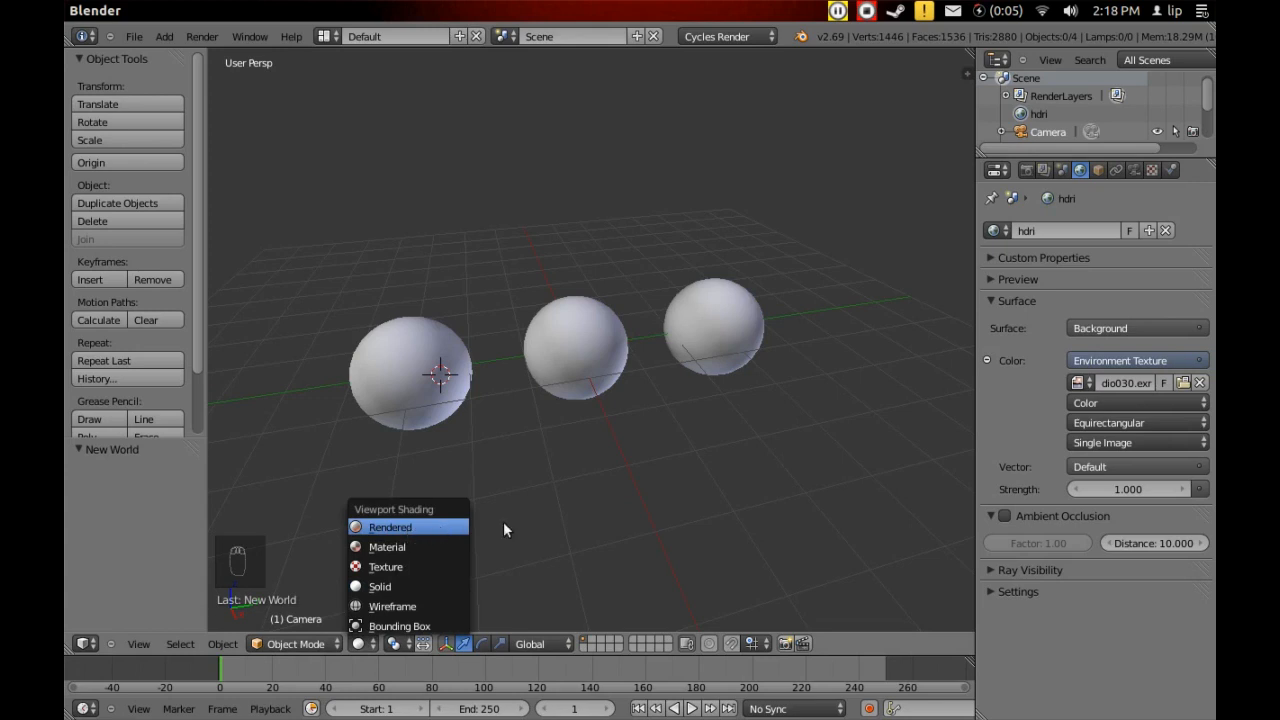
pyautogui.click(408, 530)
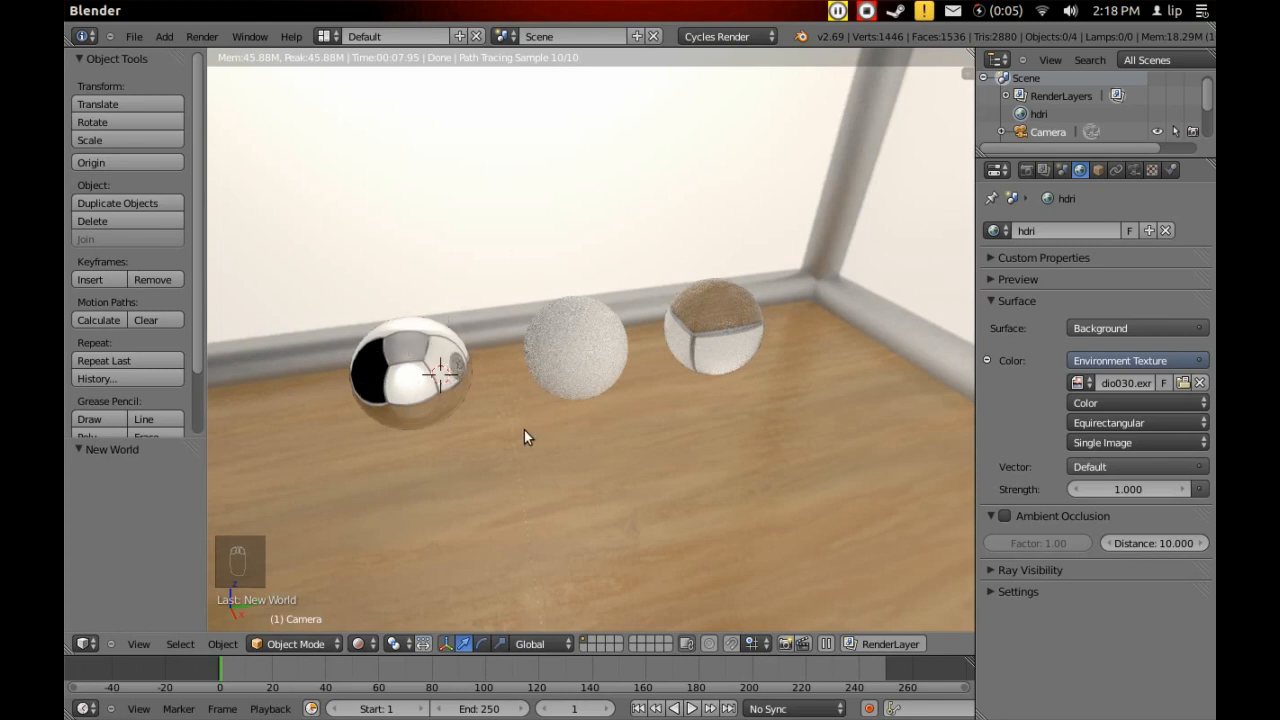
pyautogui.scroll(-1, 521, 430)
pyautogui.moveTo(557, 413)
pyautogui.mouseDown(button='middle')
pyautogui.moveTo(584, 403)
pyautogui.moveTo(506, 402)
pyautogui.moveTo(527, 388)
pyautogui.mouseUp(button='middle')
pyautogui.scroll(2, 527, 388)
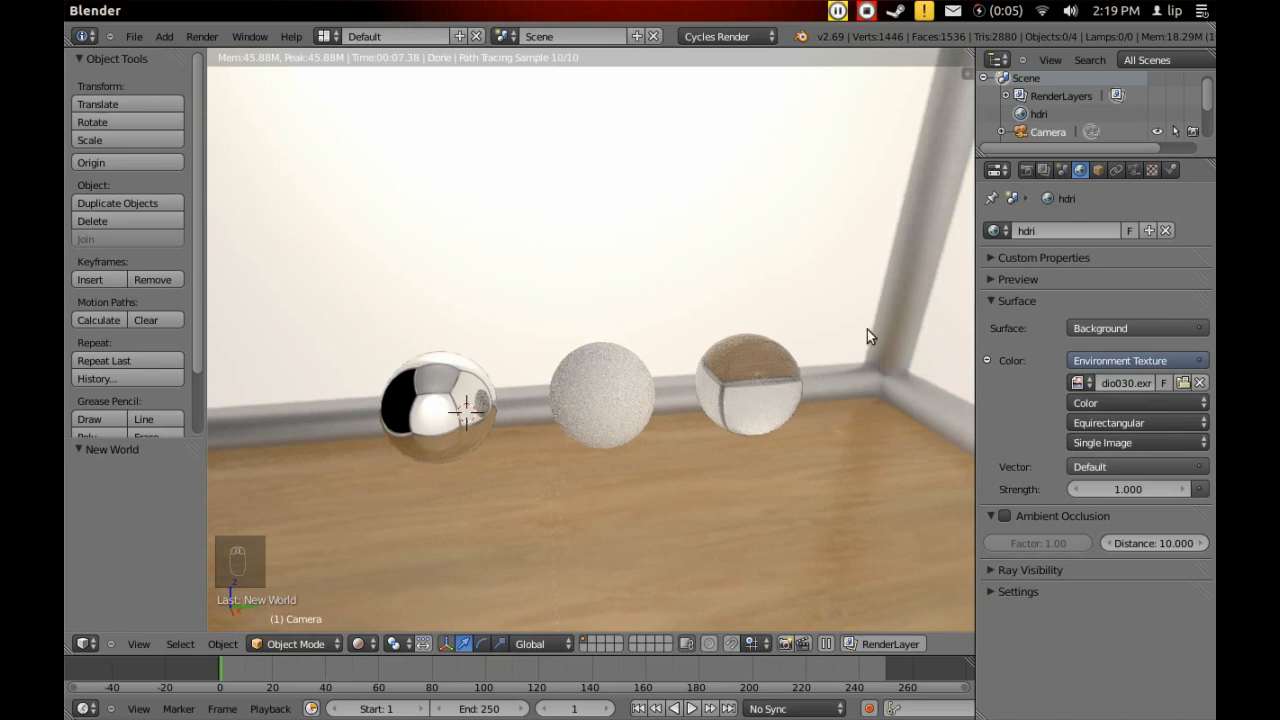
pyautogui.scroll(-1, 822, 365)
pyautogui.scroll(2, 797, 348)
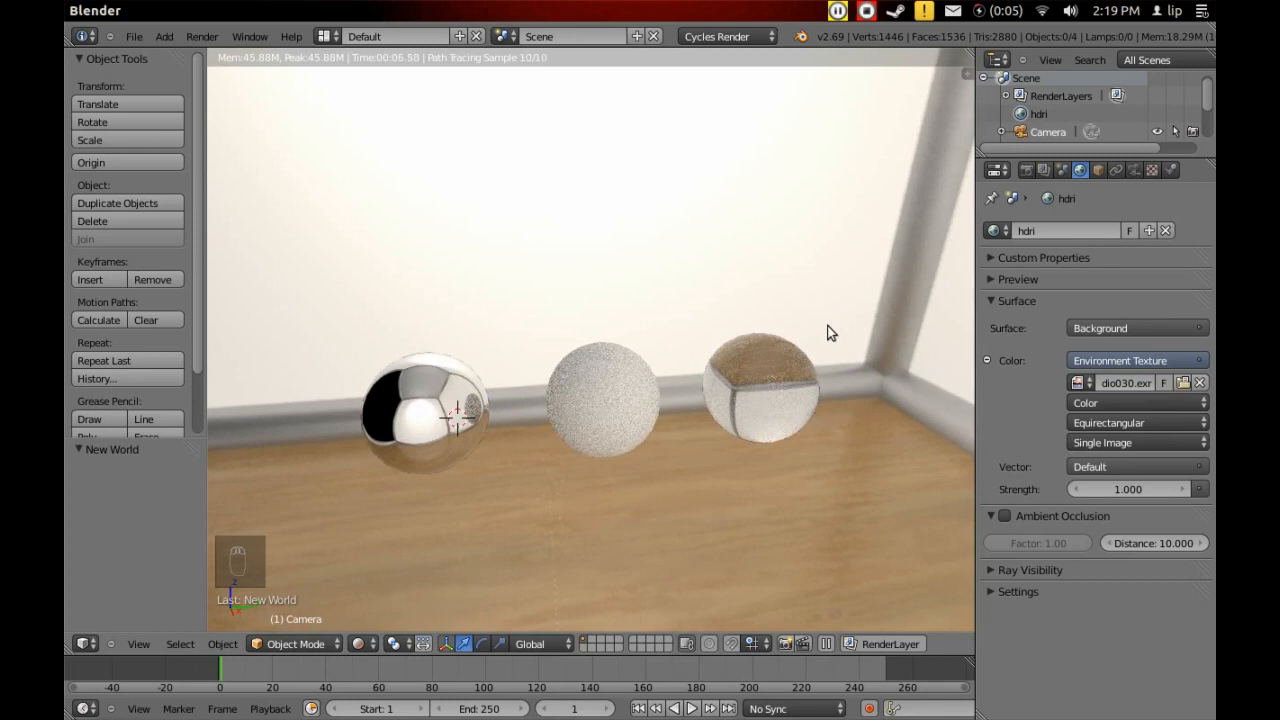
pyautogui.scroll(-2, 759, 337)
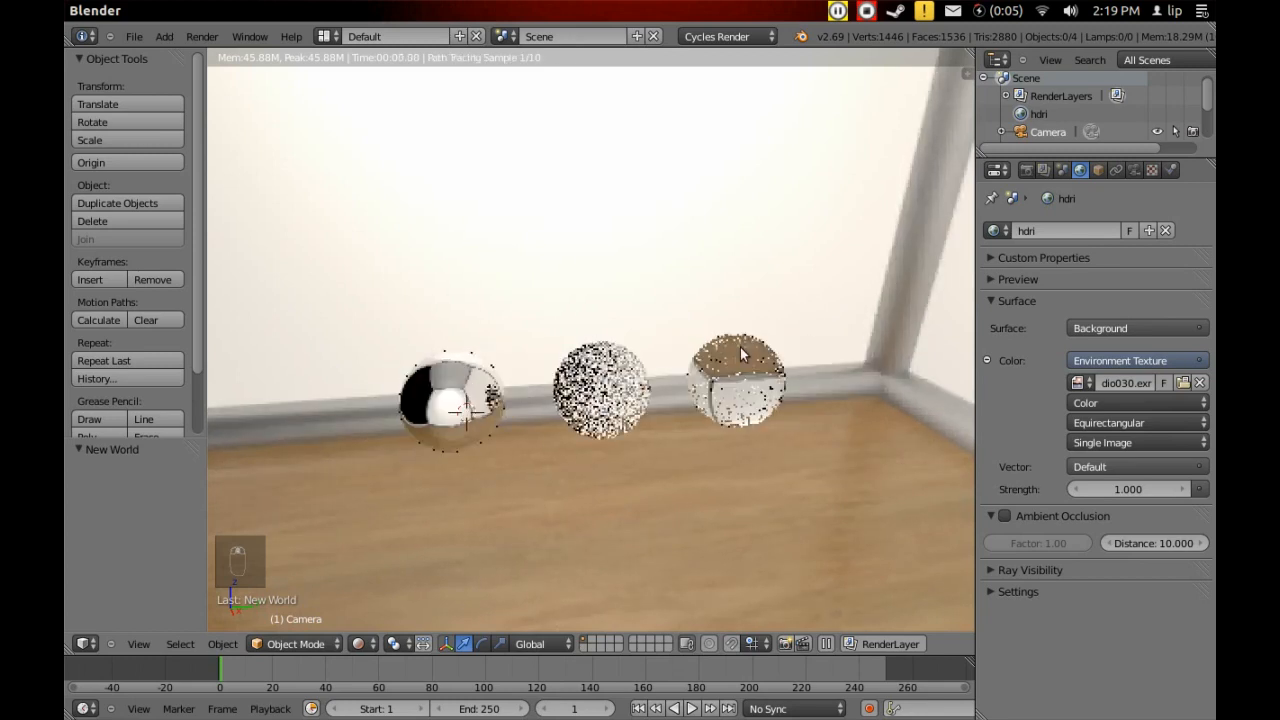
pyautogui.scroll(1, 742, 352)
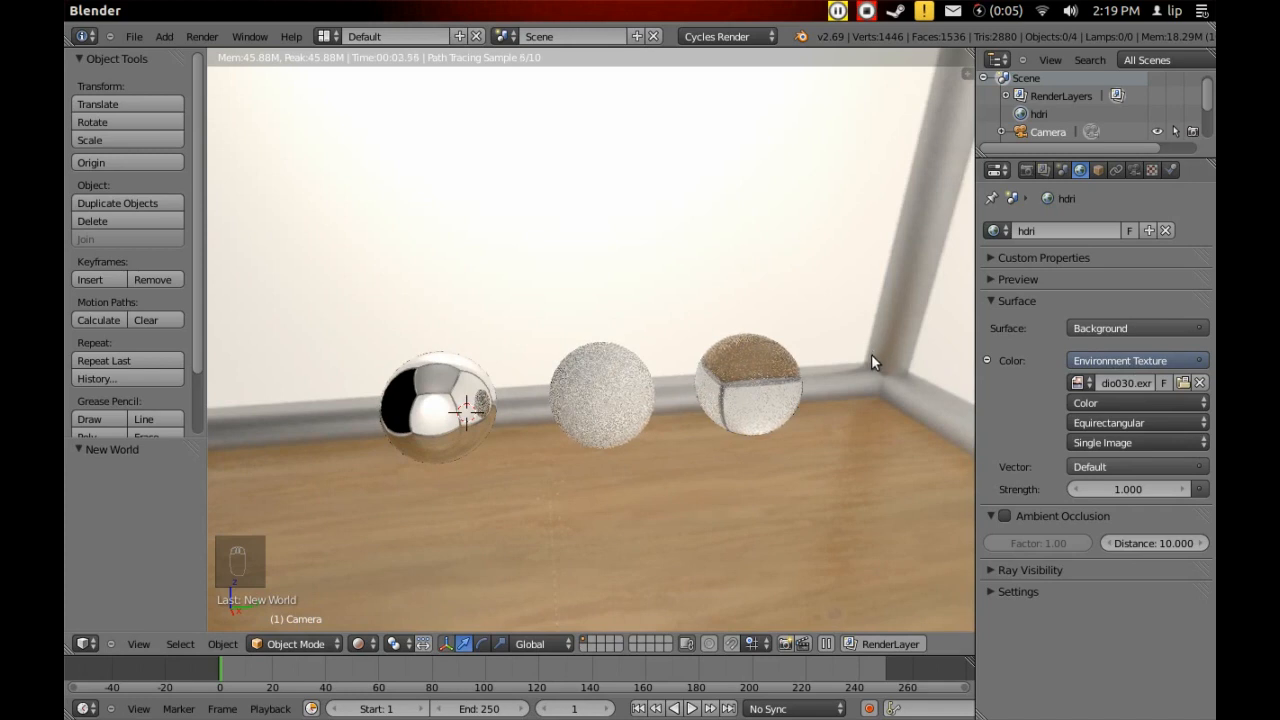
# Step: Try the Mirror Ball projection on the world's environment texture, and switch the projection back to Equirectangular
pyautogui.click(1087, 423)
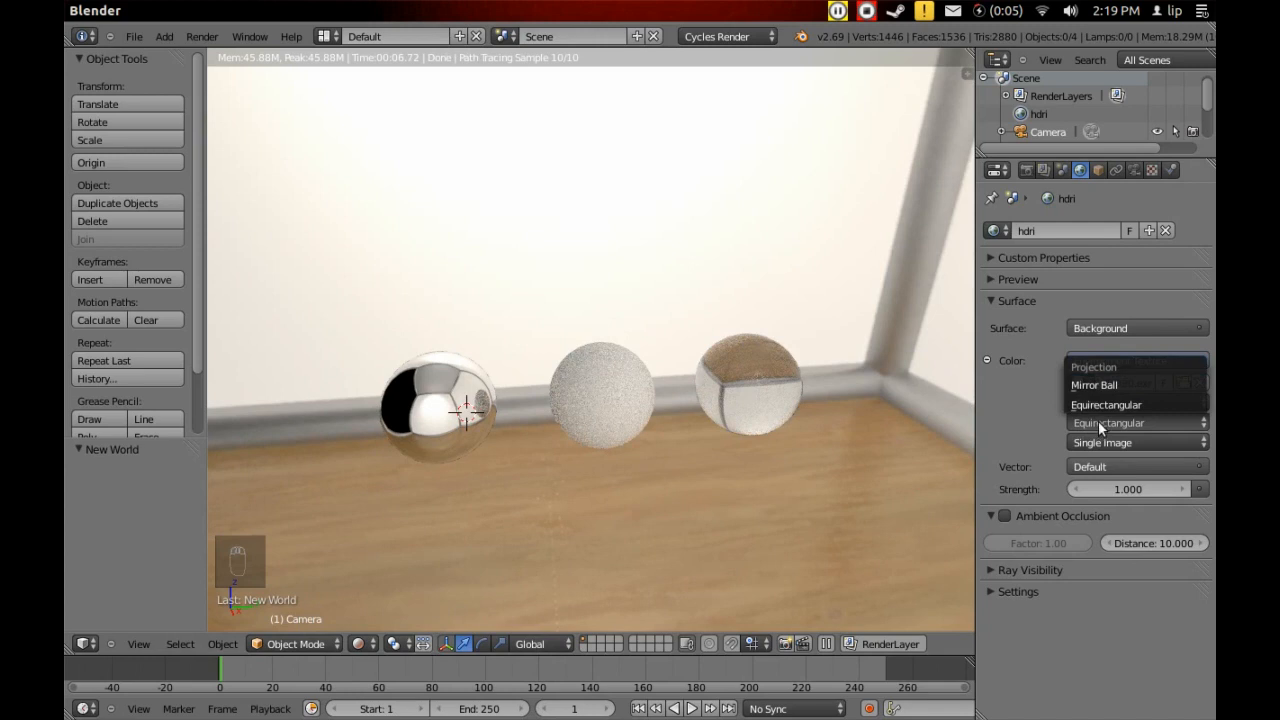
pyautogui.click(1102, 428)
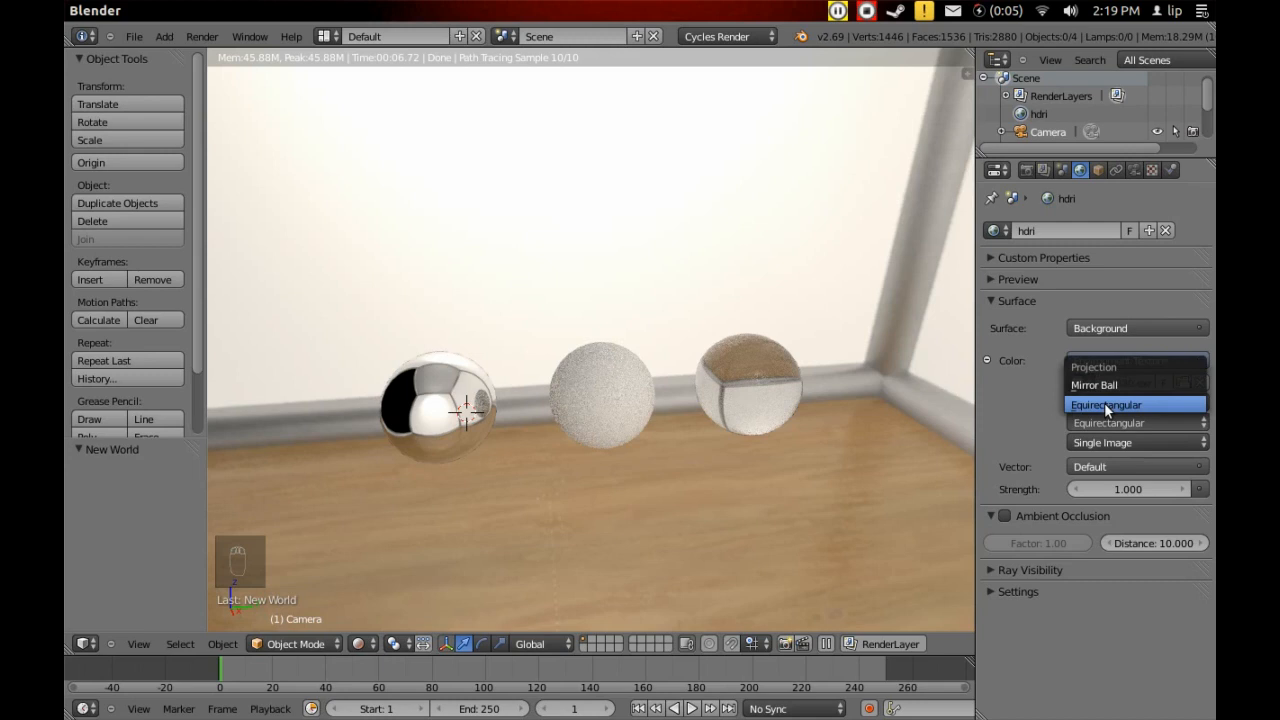
pyautogui.click(1102, 384)
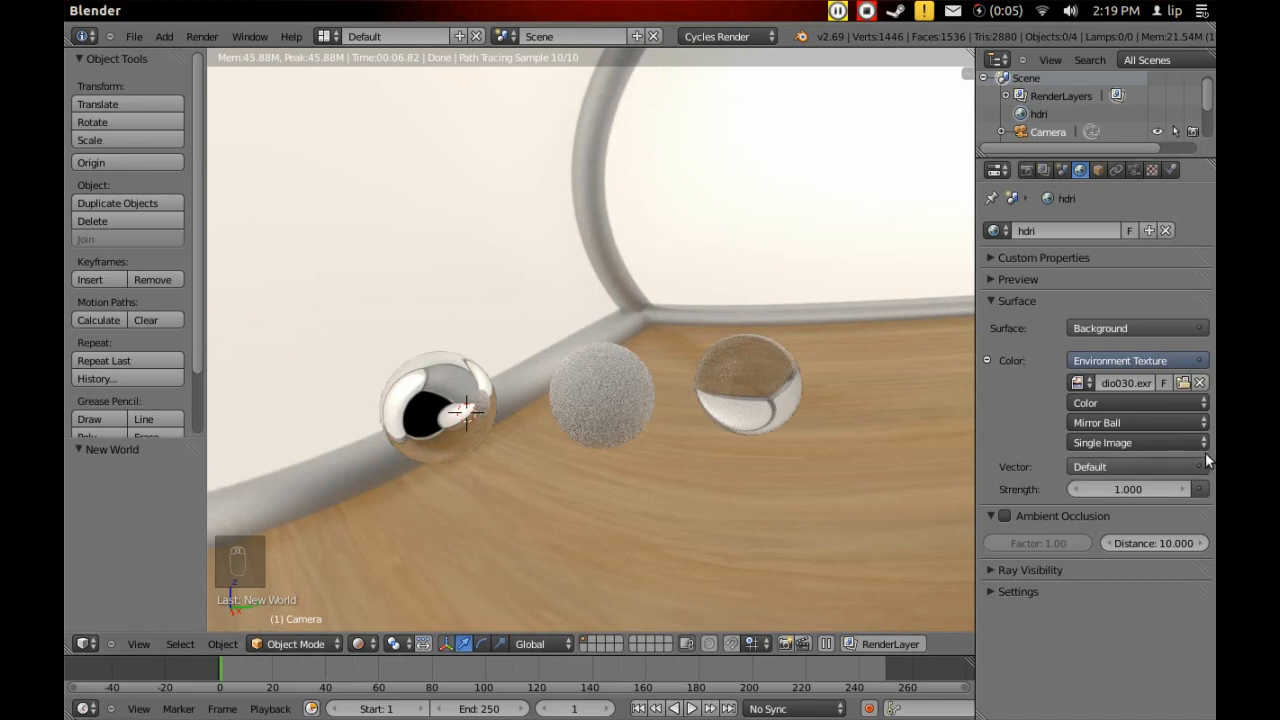
pyautogui.click(1190, 424)
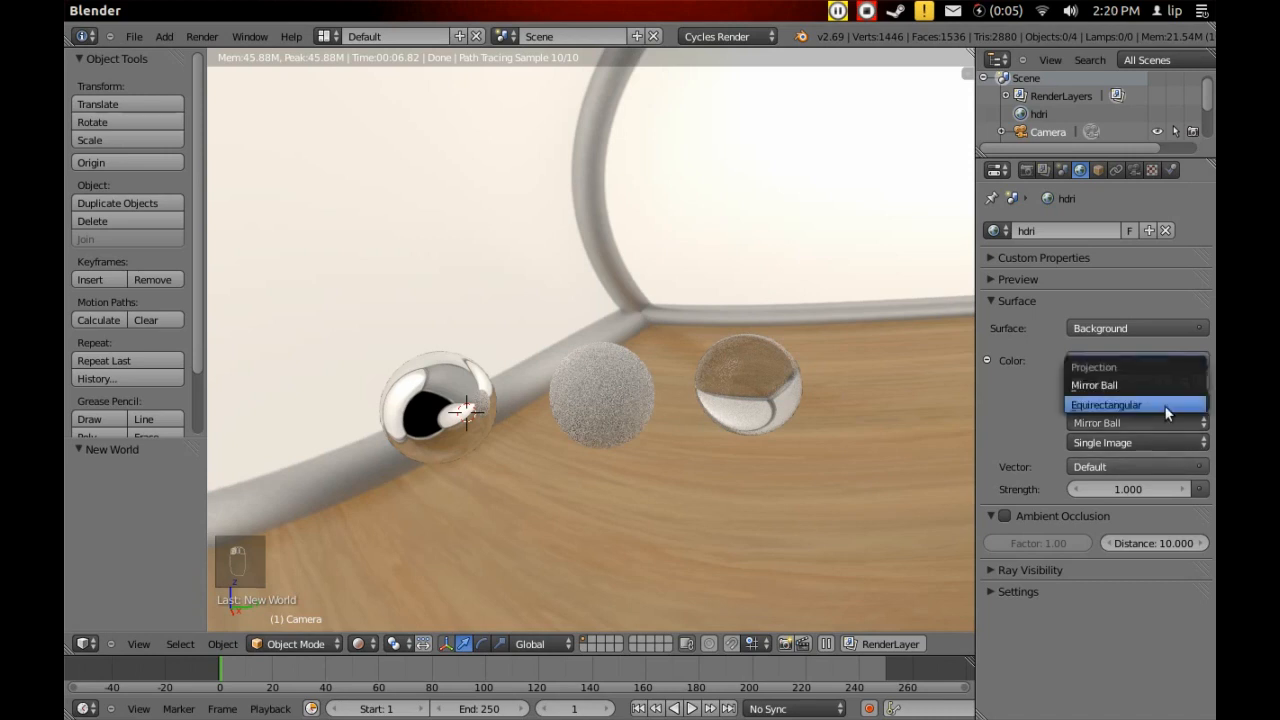
pyautogui.click(1164, 405)
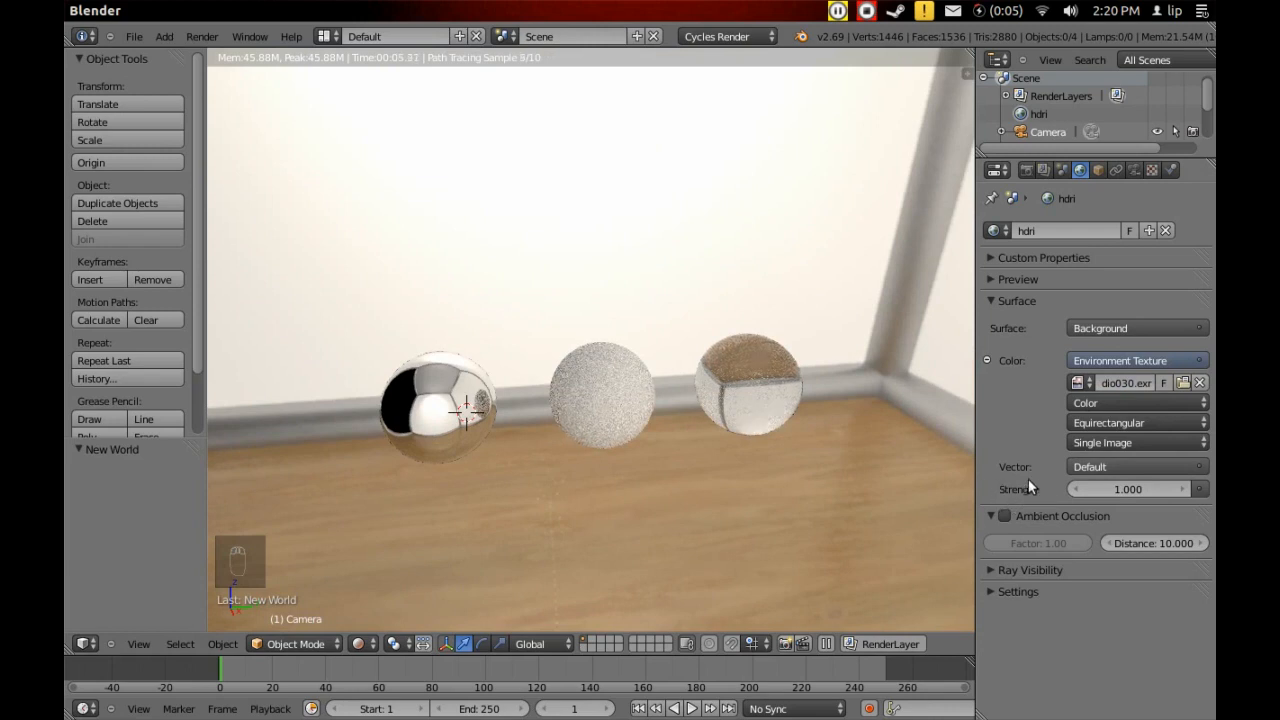
# Step: Raise the world background strength to 1.6 to compare the lighting, and set it back to 1
pyautogui.click(1184, 488)
pyautogui.click(1183, 490)
pyautogui.click(1183, 489)
pyautogui.click(1183, 489)
pyautogui.click(1183, 489)
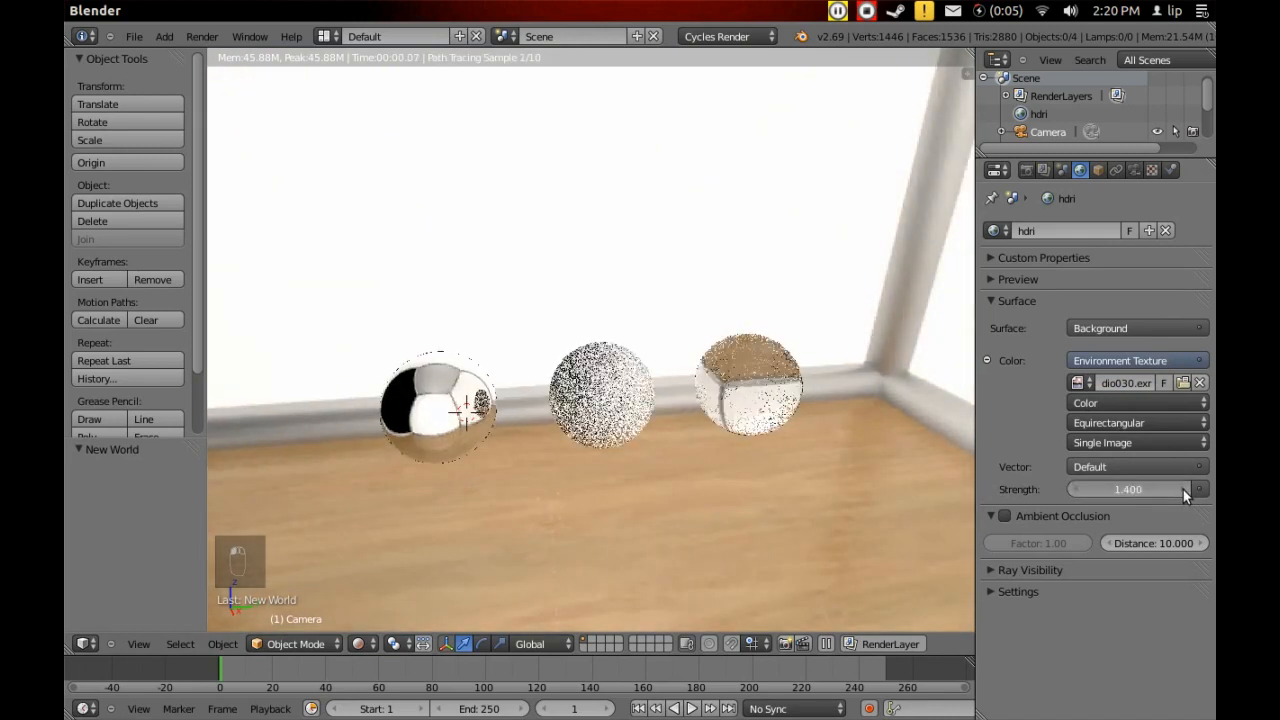
pyautogui.click(1183, 489)
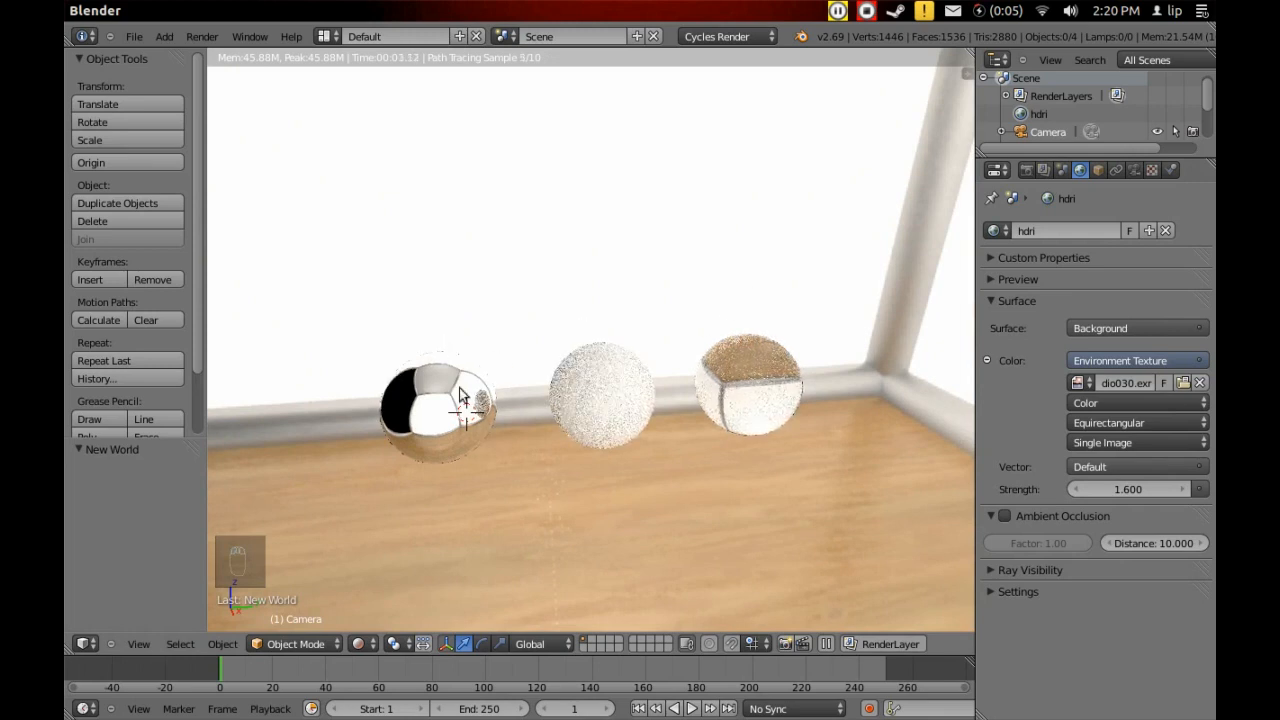
pyautogui.click(1125, 489)
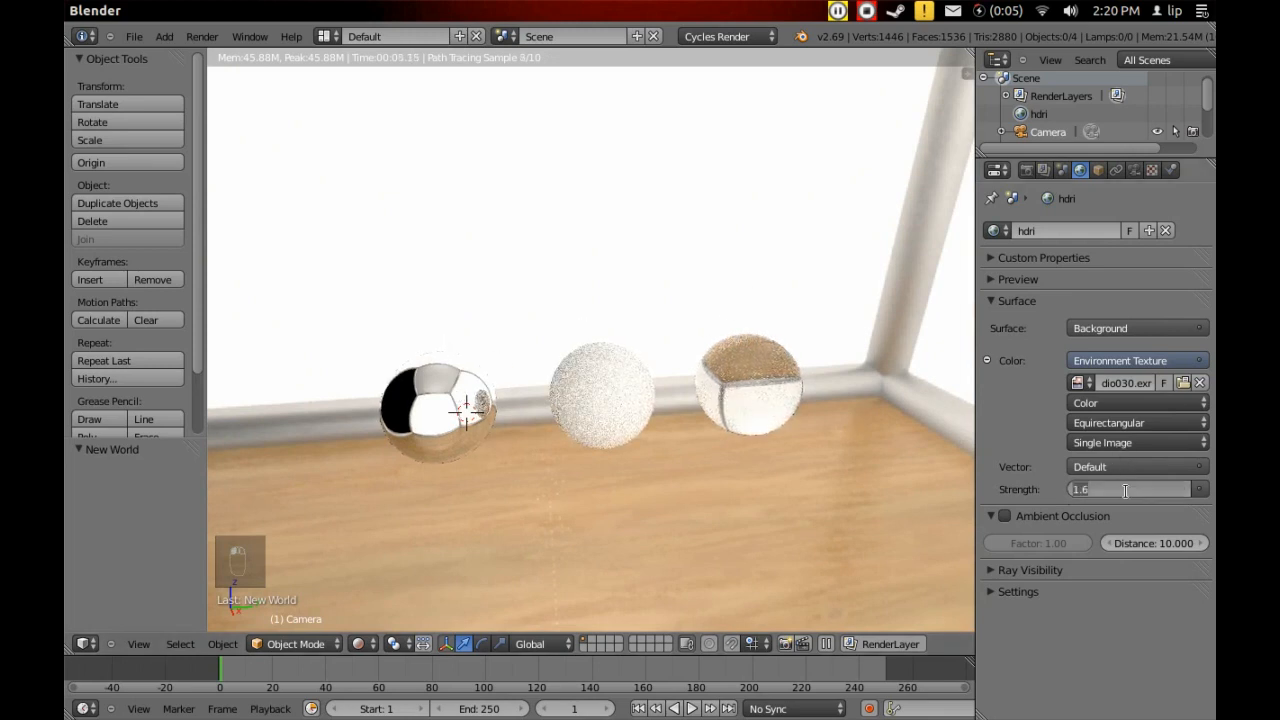
pyautogui.write('1')
pyautogui.press('Return')
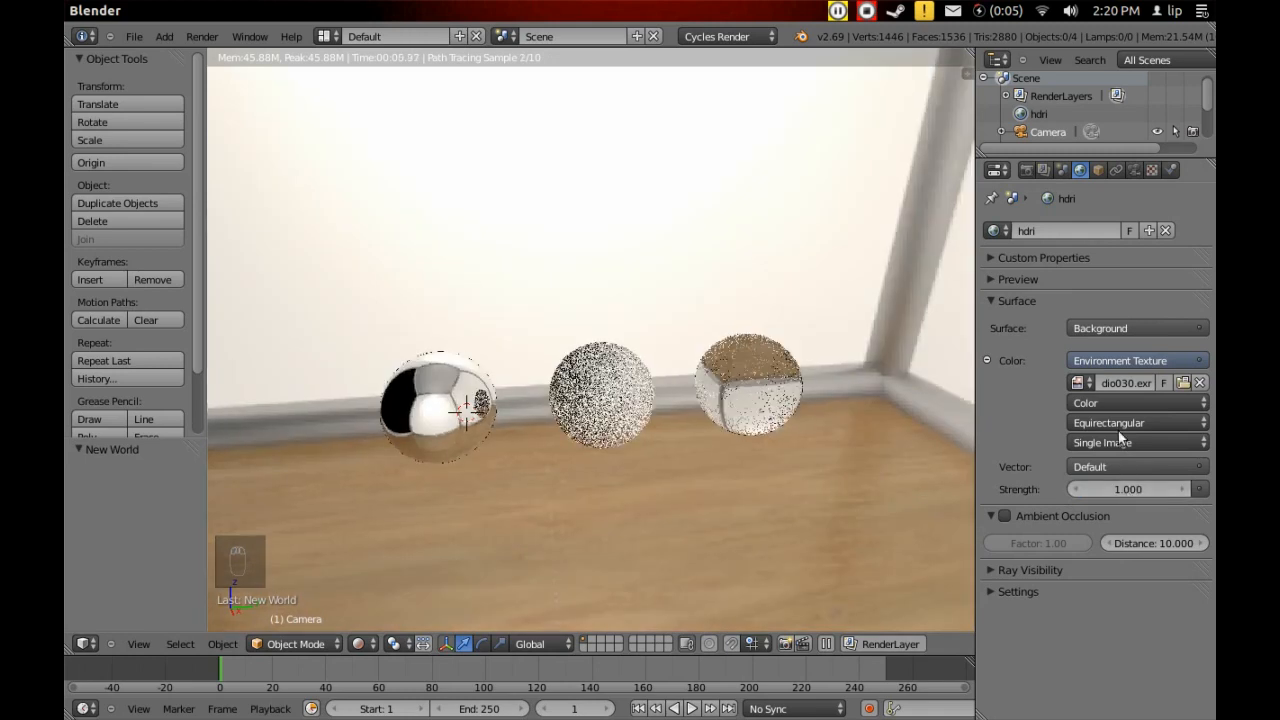
# Step: Replace the environment texture image with Fh_HDRI-Pack3-09 copy.hdr from the HDRI/Eclairage exterieur folder
pyautogui.click(1182, 383)
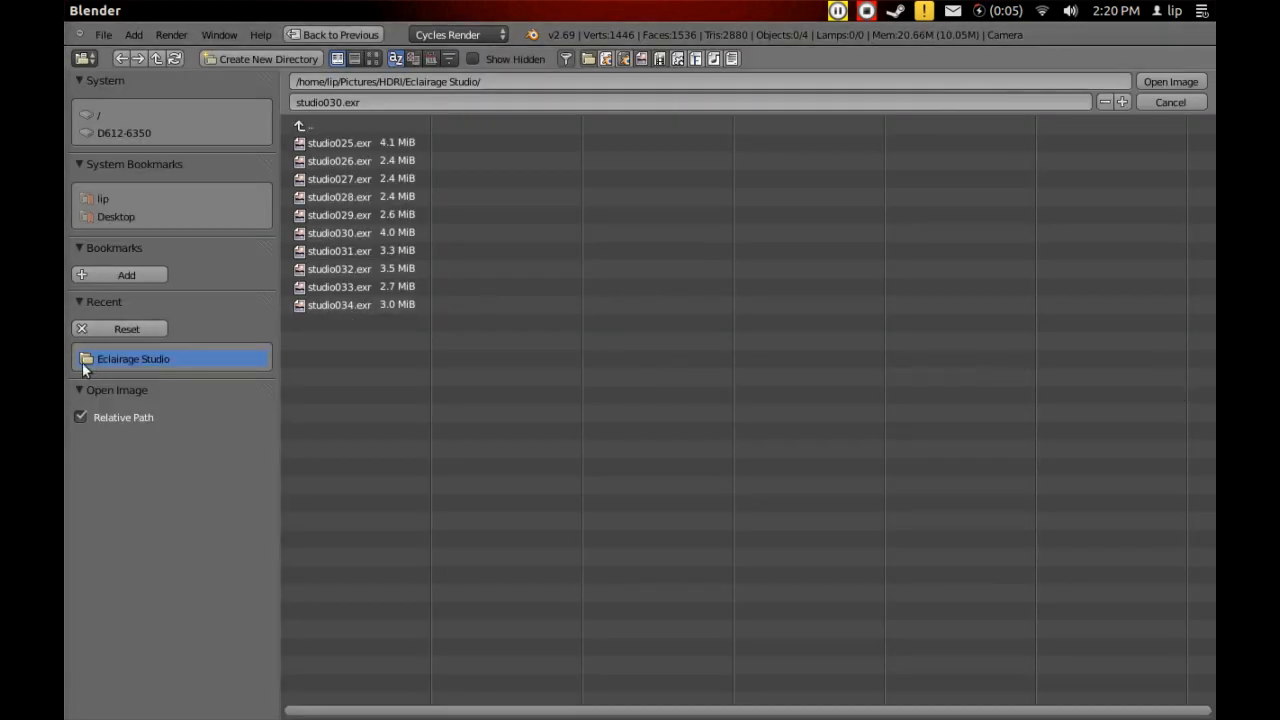
pyautogui.click(300, 126)
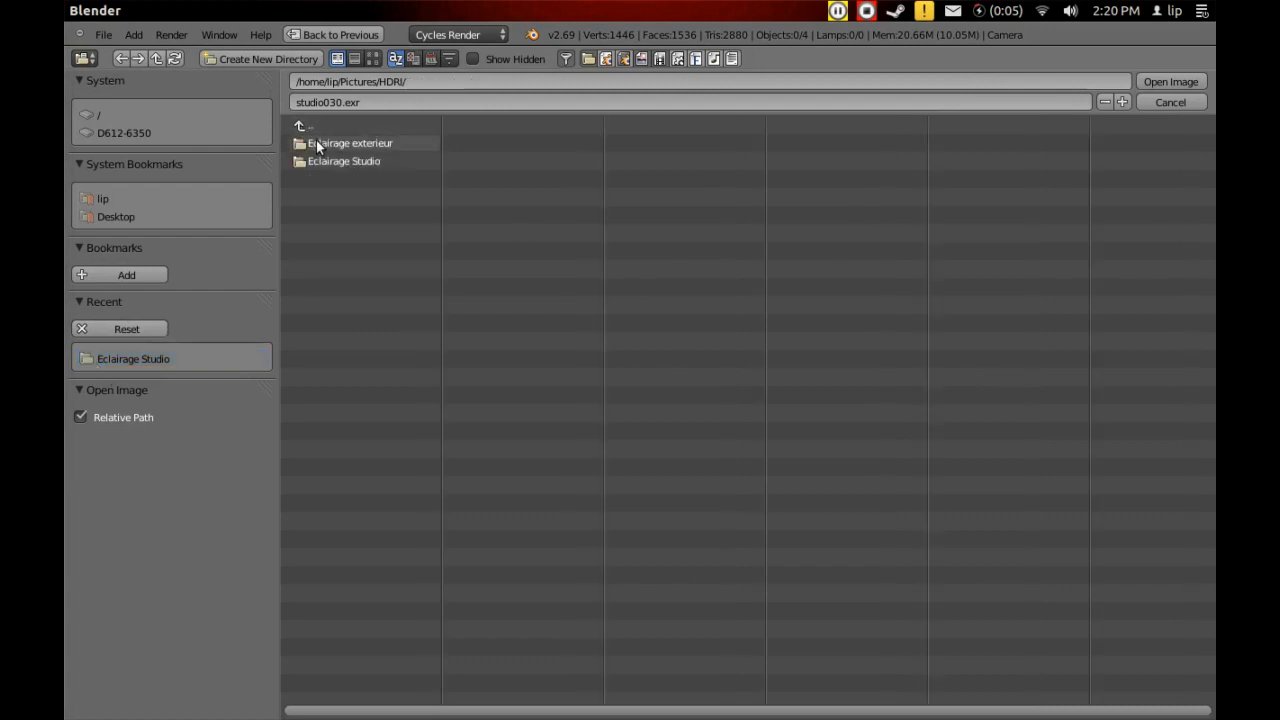
pyautogui.click(317, 141)
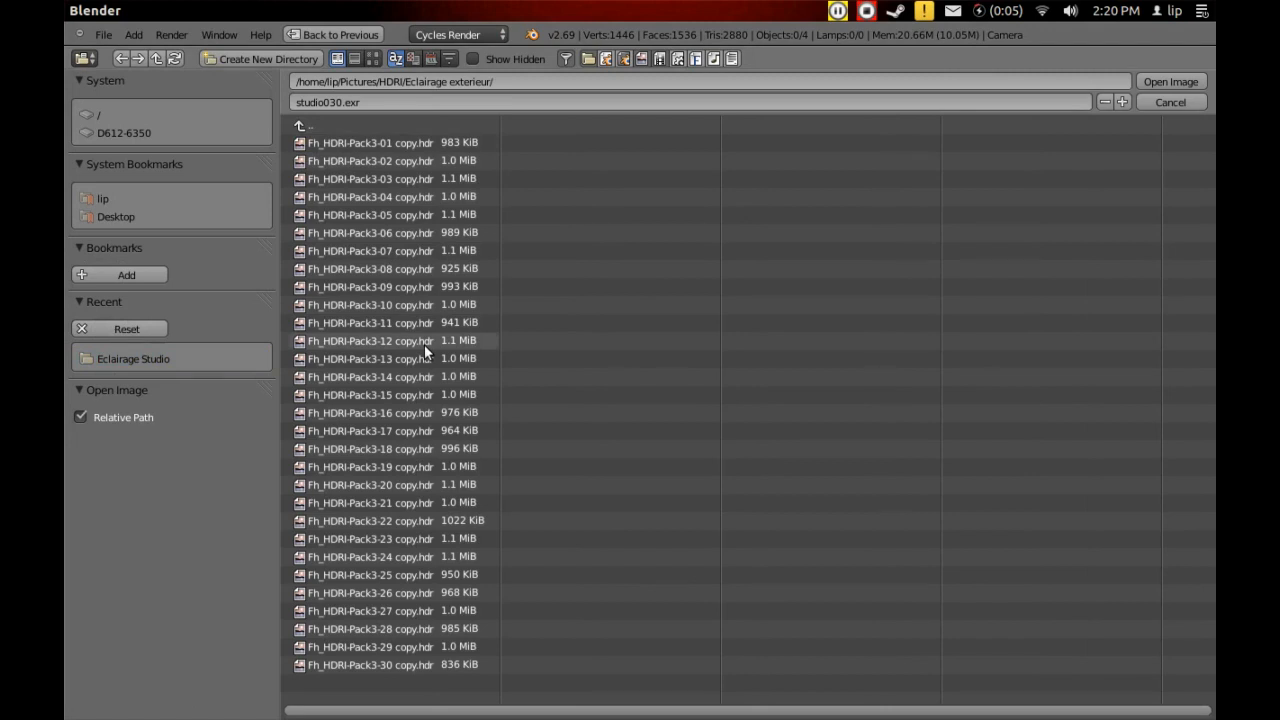
pyautogui.doubleClick(398, 286)
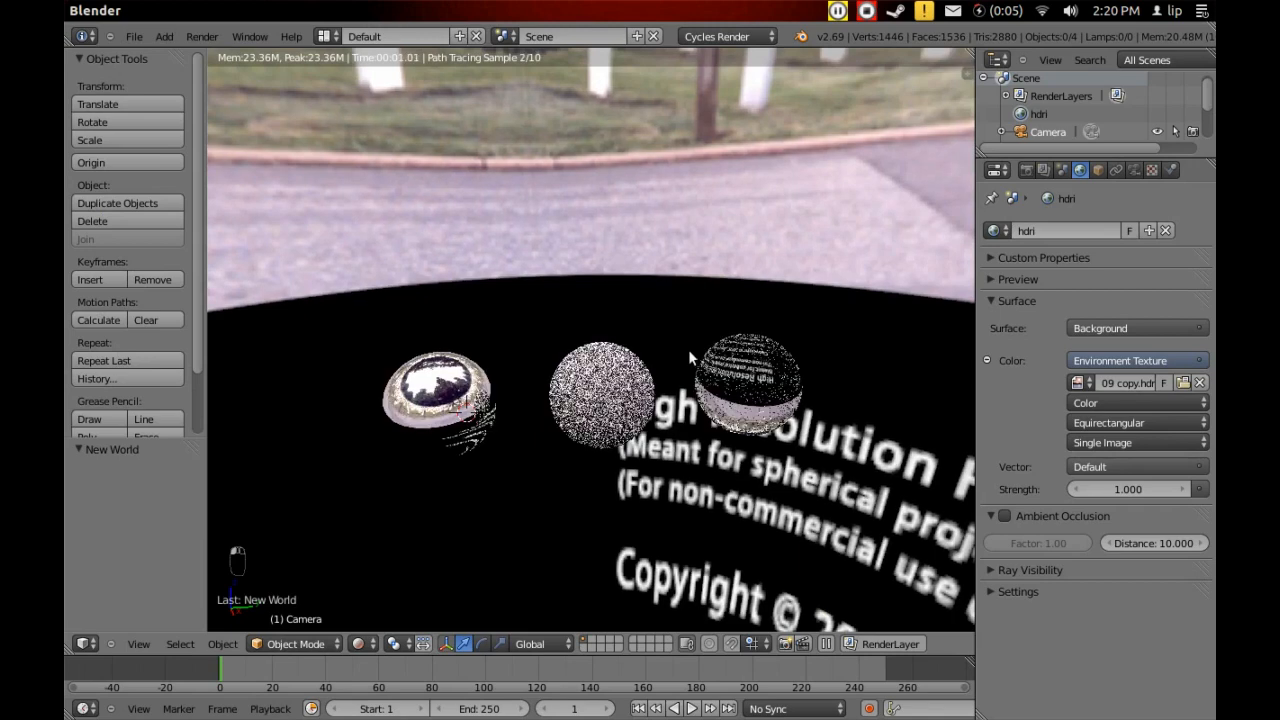
# Step: Examine the outdoor HDRI background and its reflections on the three spheres from different angles and distances
pyautogui.scroll(-1, 691, 410)
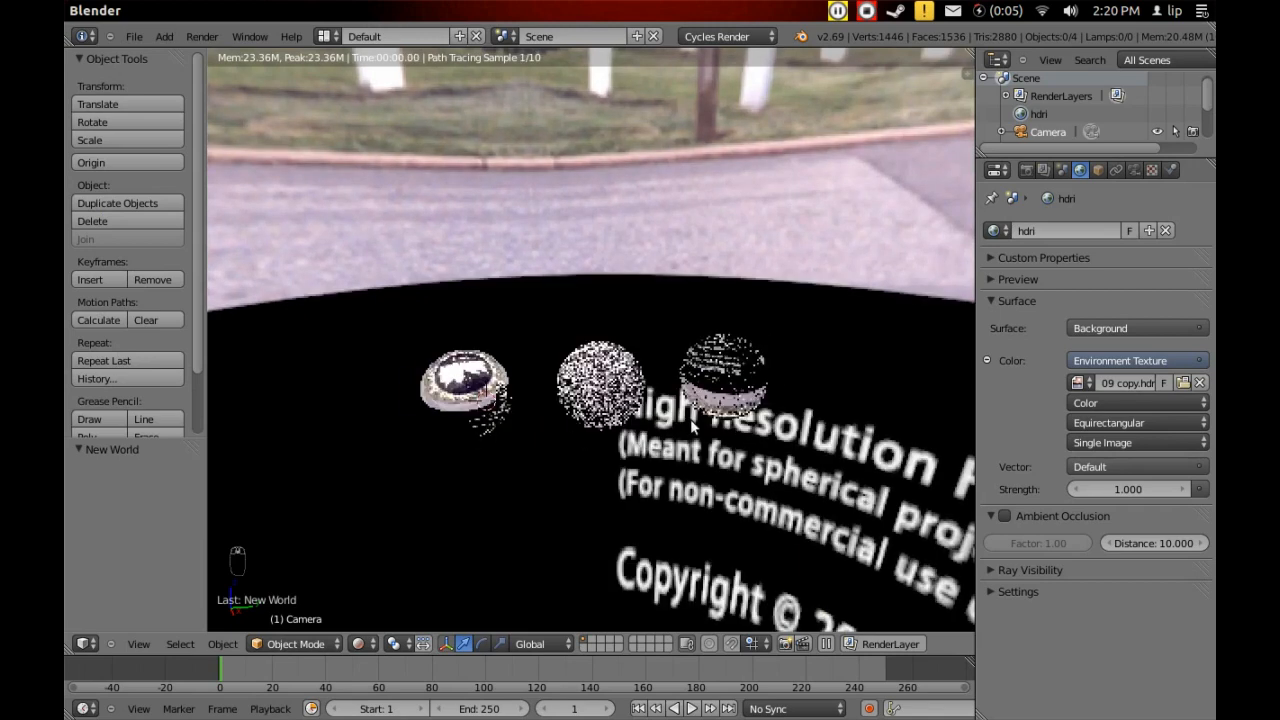
pyautogui.moveTo(692, 426); pyautogui.dragTo(714, 330, button='middle')
pyautogui.scroll(-2, 655, 346)
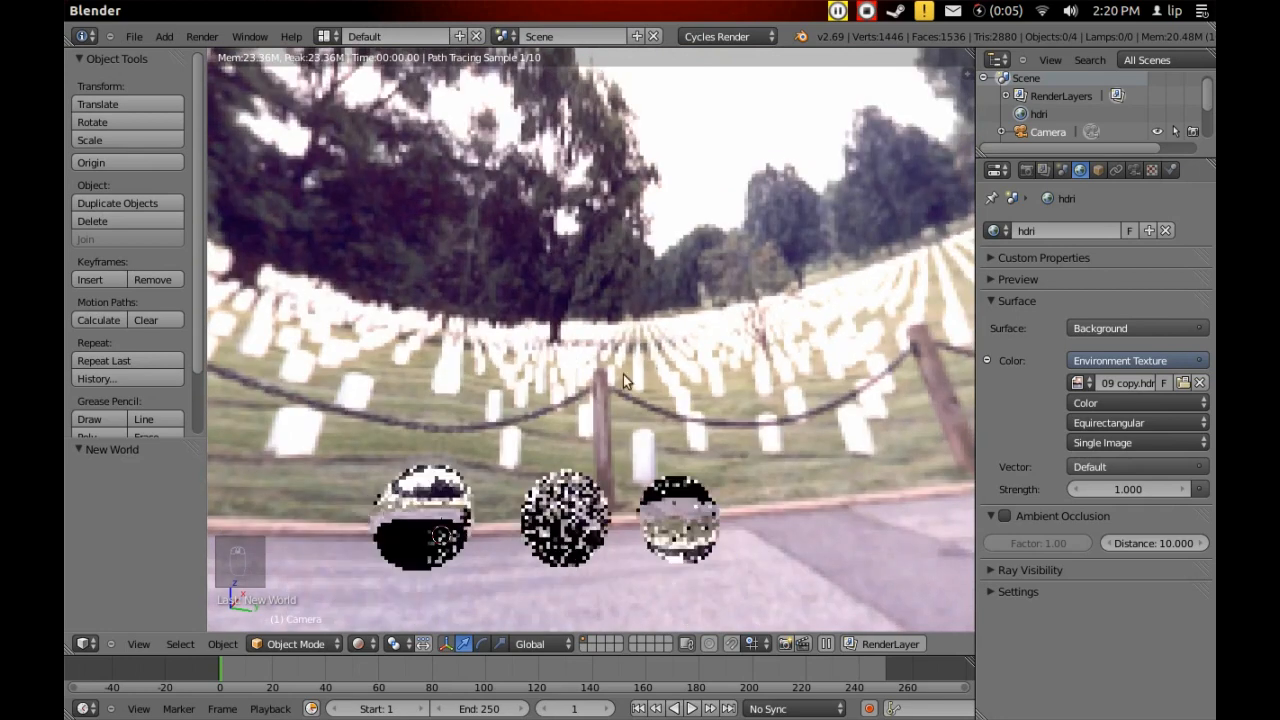
pyautogui.keyDown('shift'); pyautogui.moveTo(576, 389); pyautogui.dragTo(705, 336, button='middle'); pyautogui.keyUp('shift')
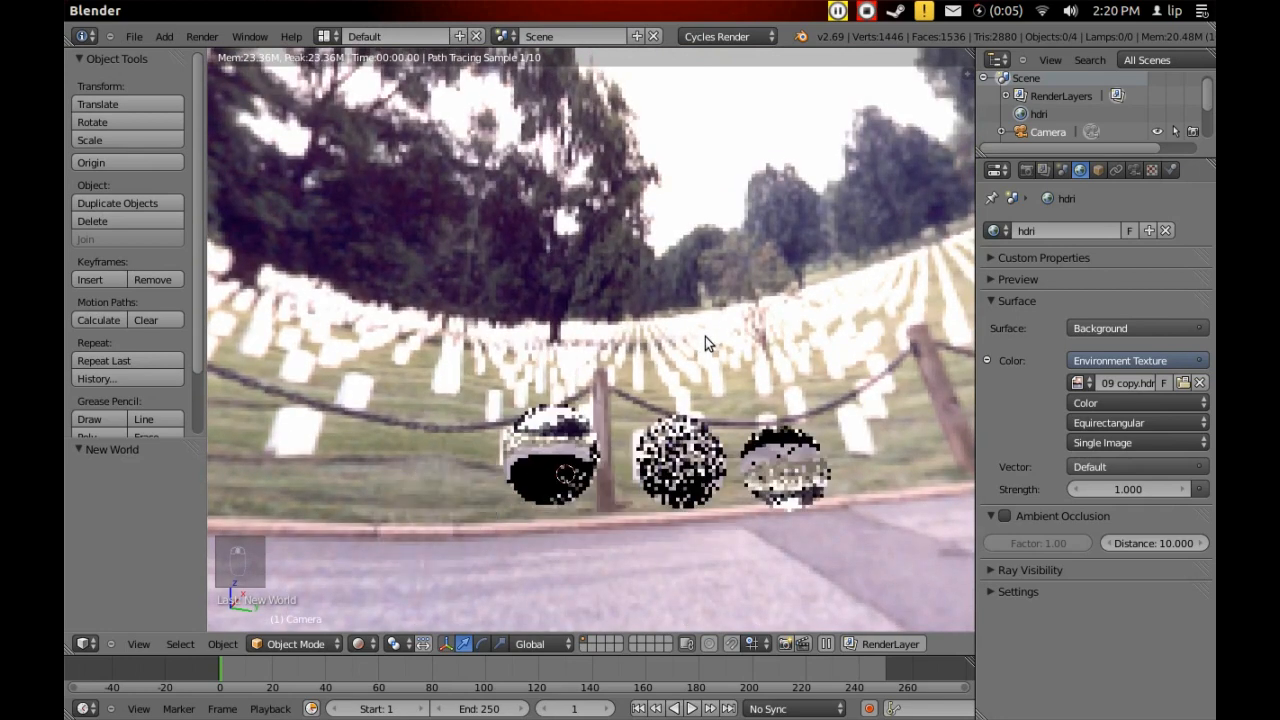
pyautogui.scroll(7, 680, 388)
pyautogui.scroll(-3, 690, 290)
pyautogui.keyDown('shift'); pyautogui.moveTo(699, 241); pyautogui.dragTo(726, 202, button='middle'); pyautogui.keyUp('shift')
pyautogui.scroll(3, 640, 361)
pyautogui.scroll(1, 640, 390)
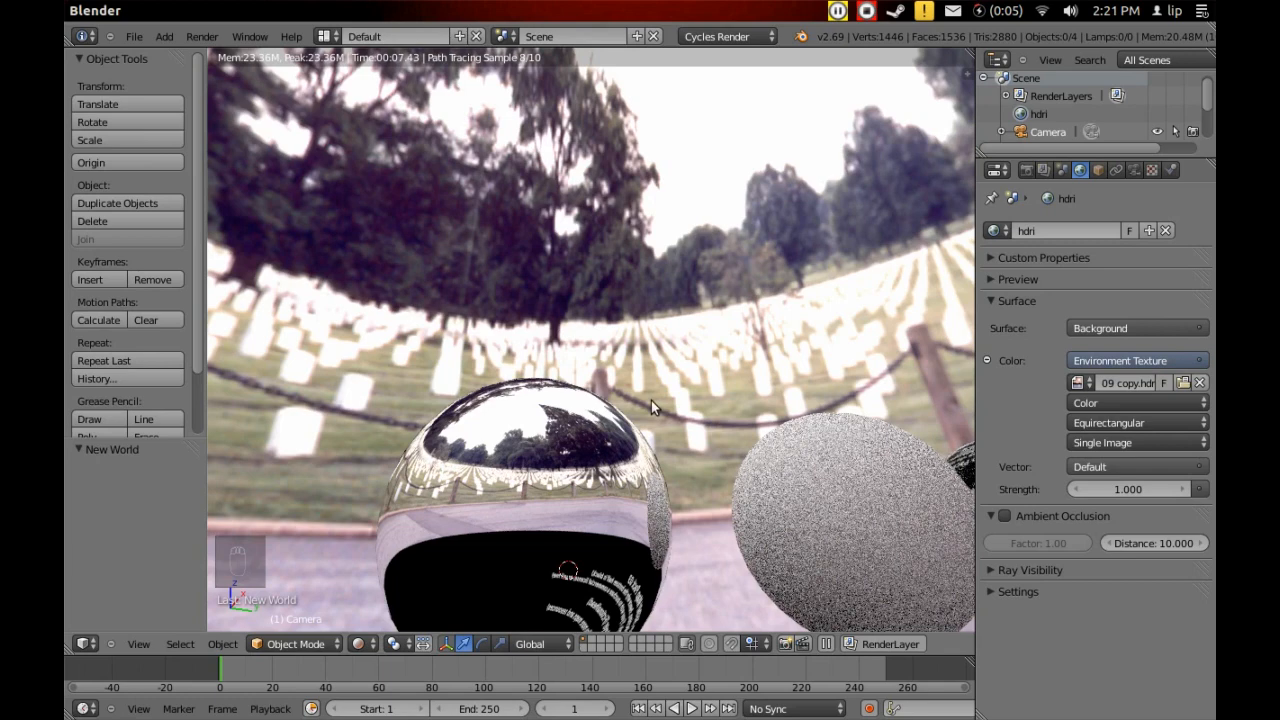
pyautogui.scroll(-4, 681, 362)
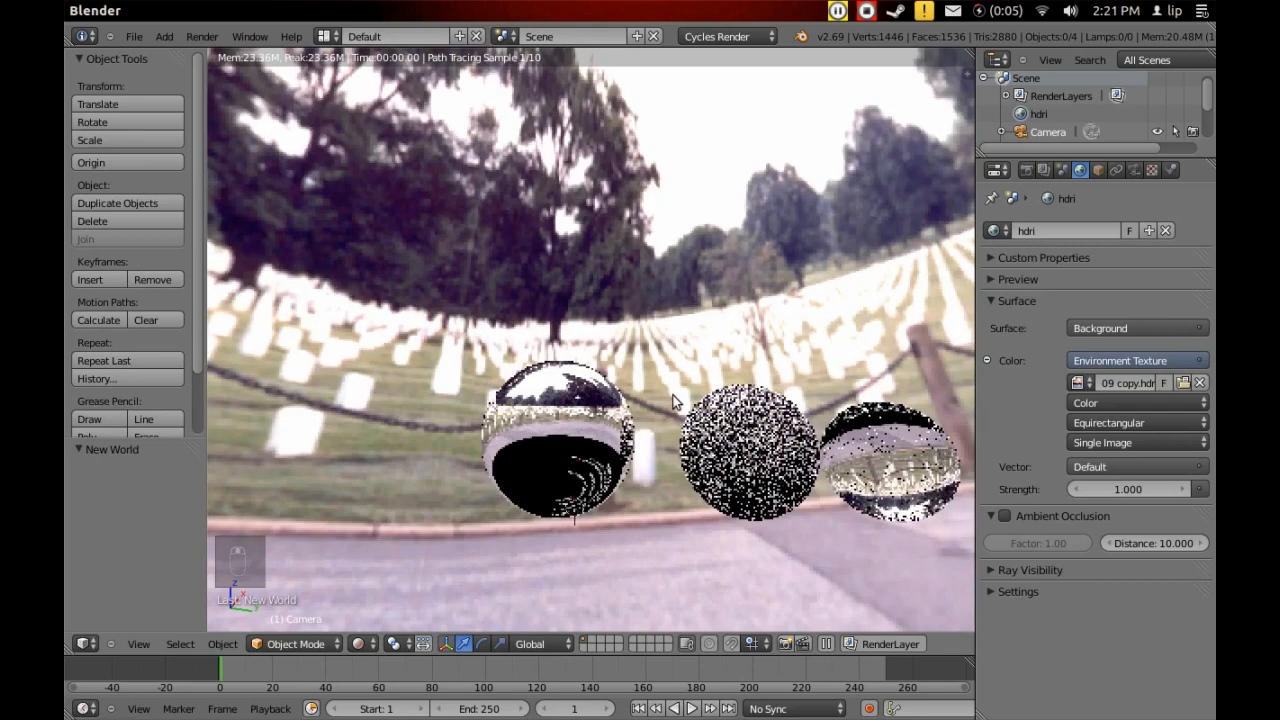
pyautogui.scroll(3, 672, 396)
pyautogui.scroll(-1, 672, 397)
pyautogui.scroll(-2, 795, 345)
pyautogui.scroll(-3, 760, 338)
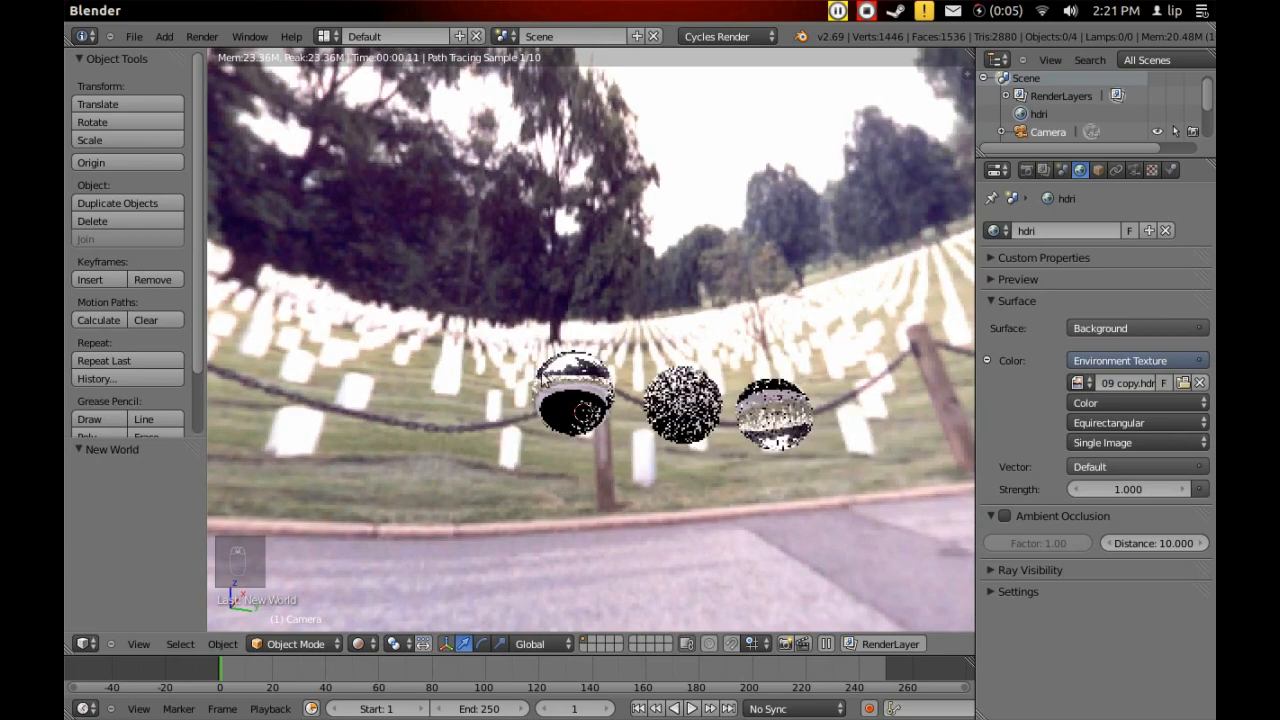
pyautogui.scroll(-4, 540, 390)
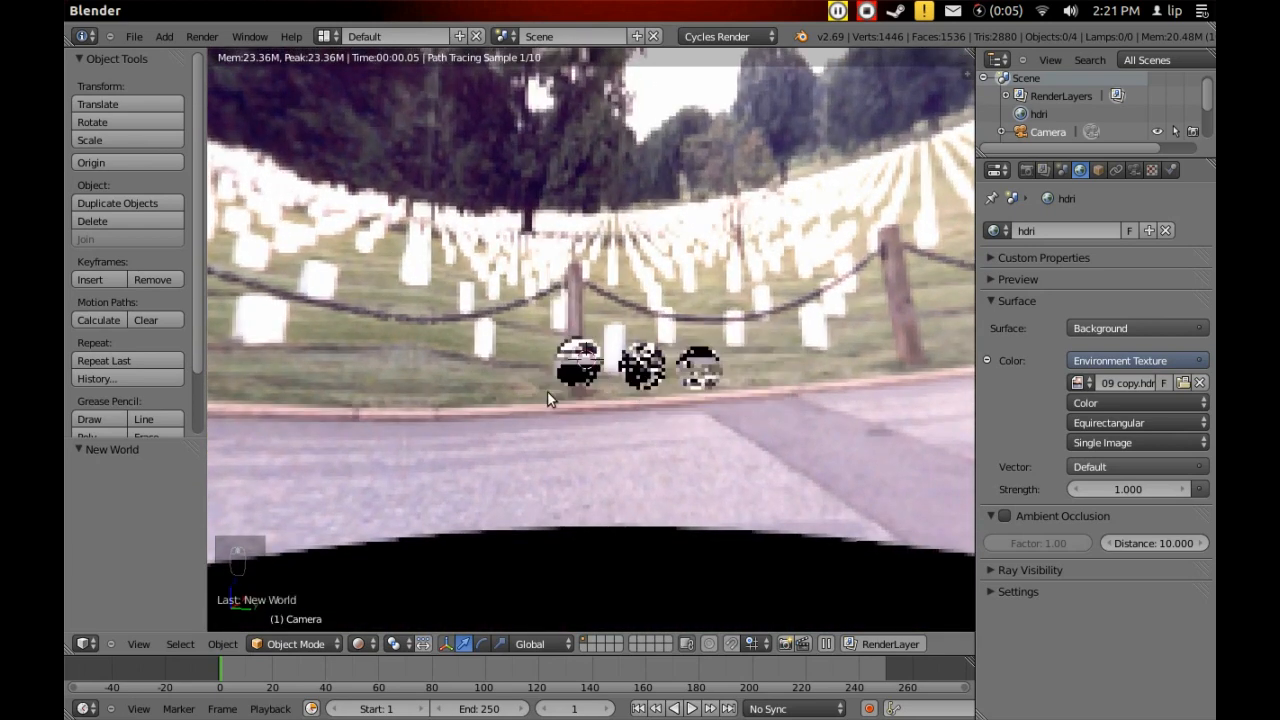
pyautogui.scroll(5, 556, 392)
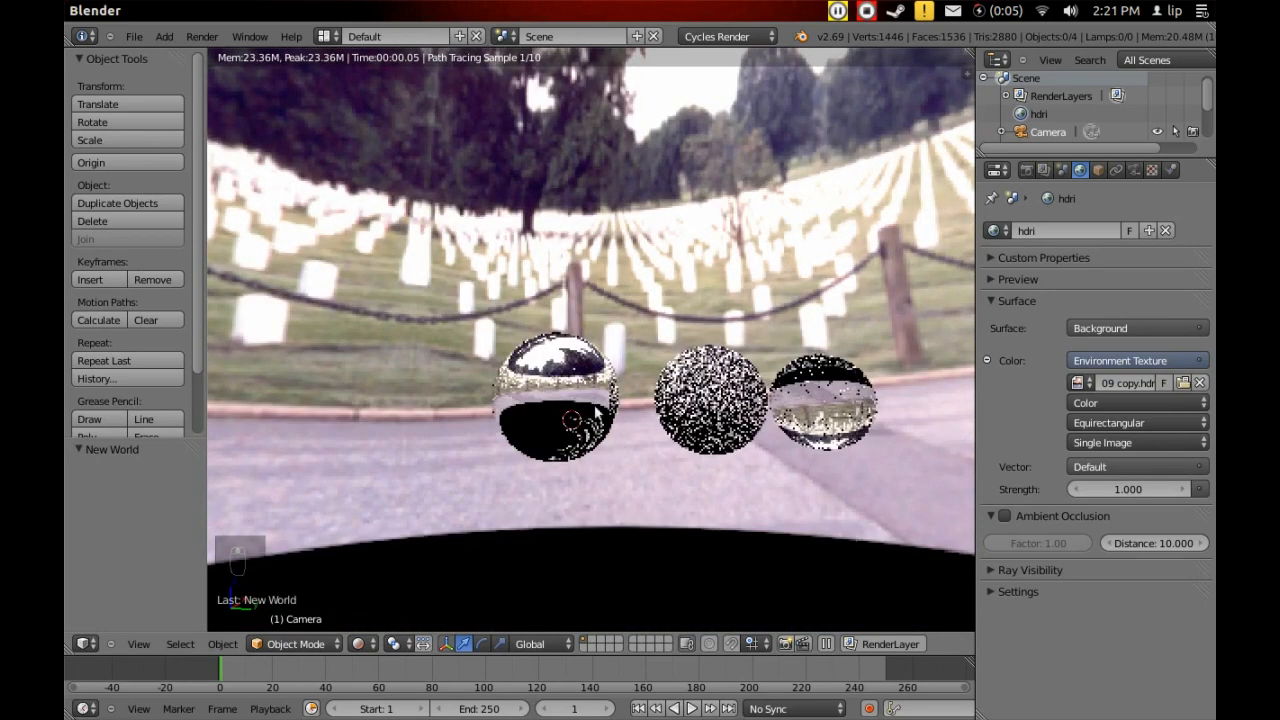
pyautogui.scroll(-4, 540, 390)
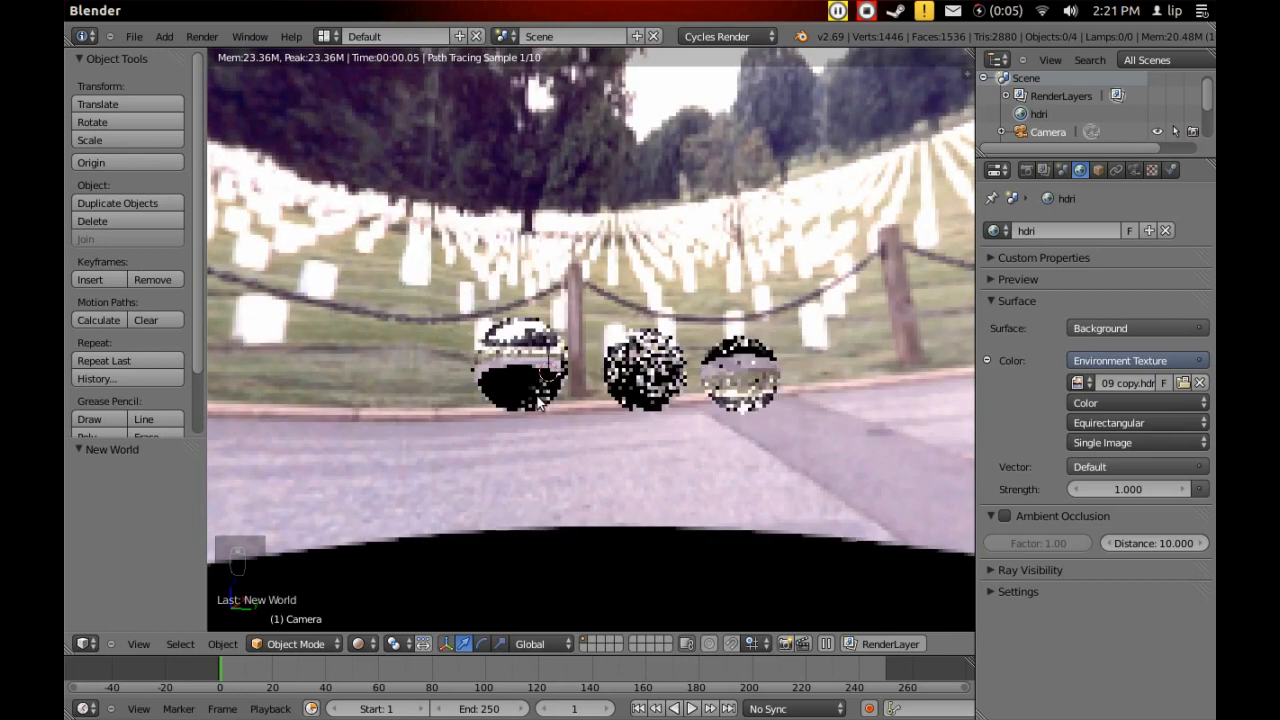
pyautogui.moveTo(558, 413); pyautogui.dragTo(556, 454, button='middle')
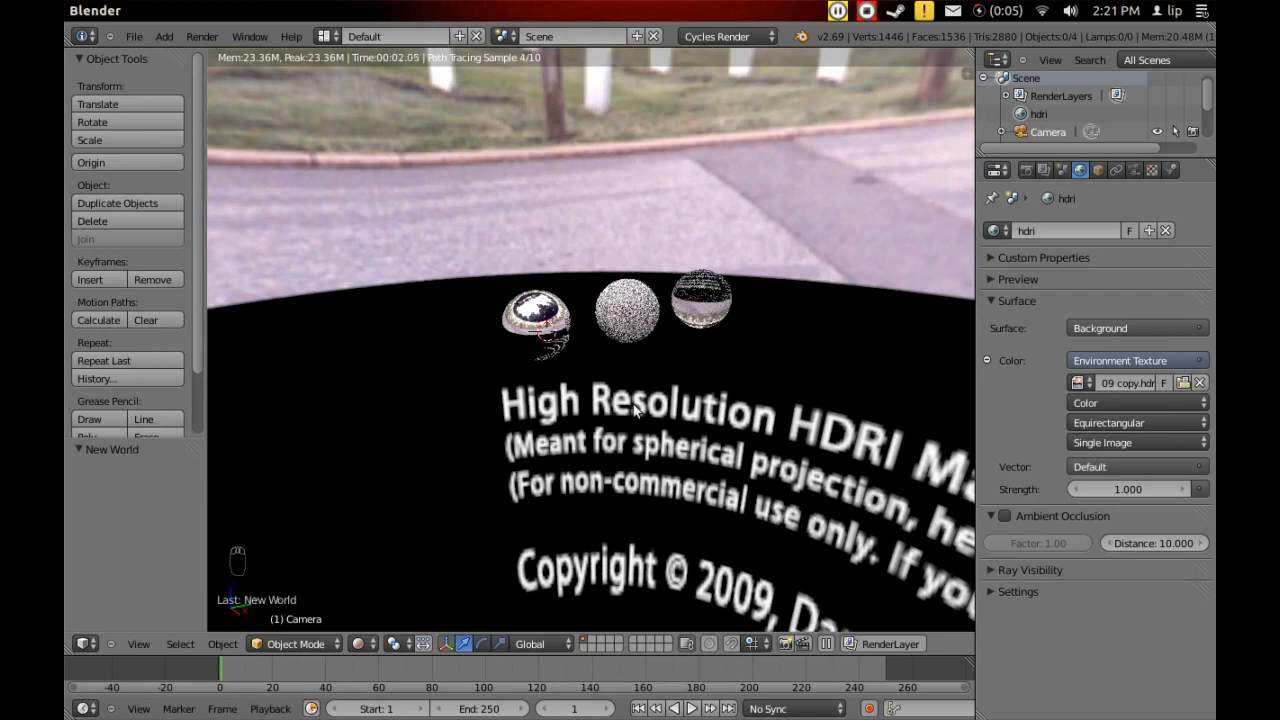
pyautogui.scroll(-2, 640, 440)
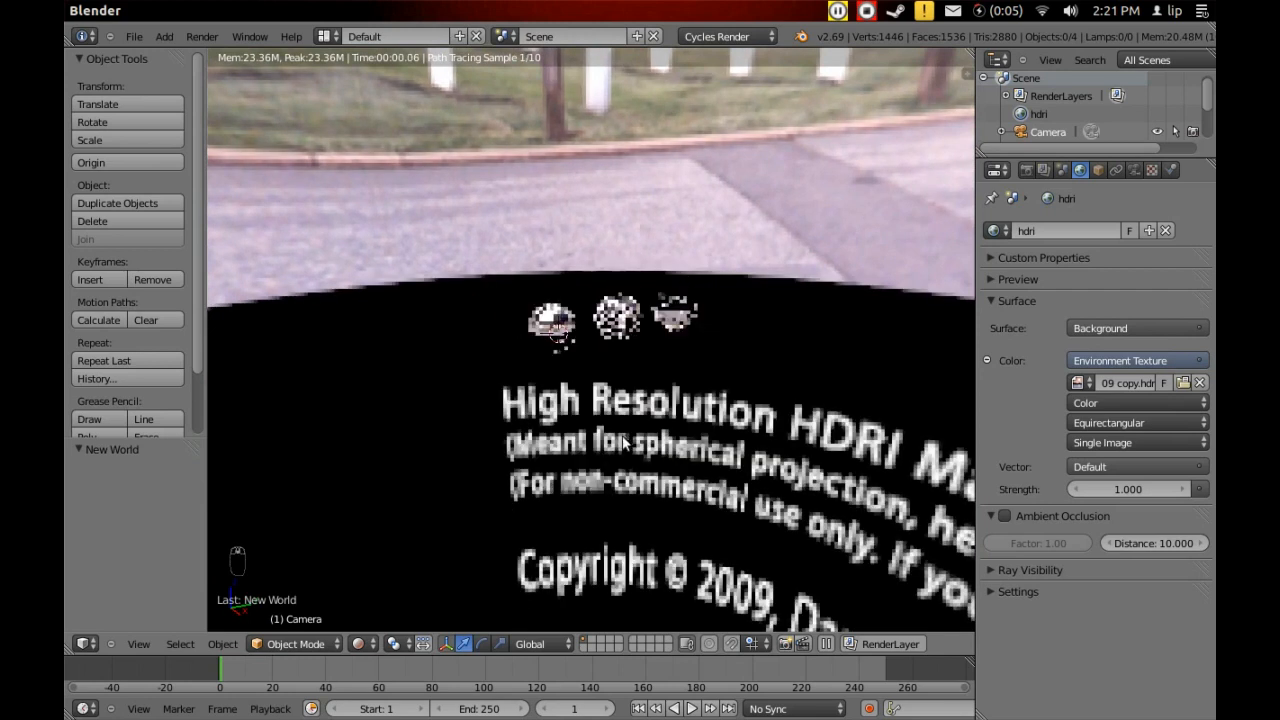
pyautogui.scroll(2, 617, 443)
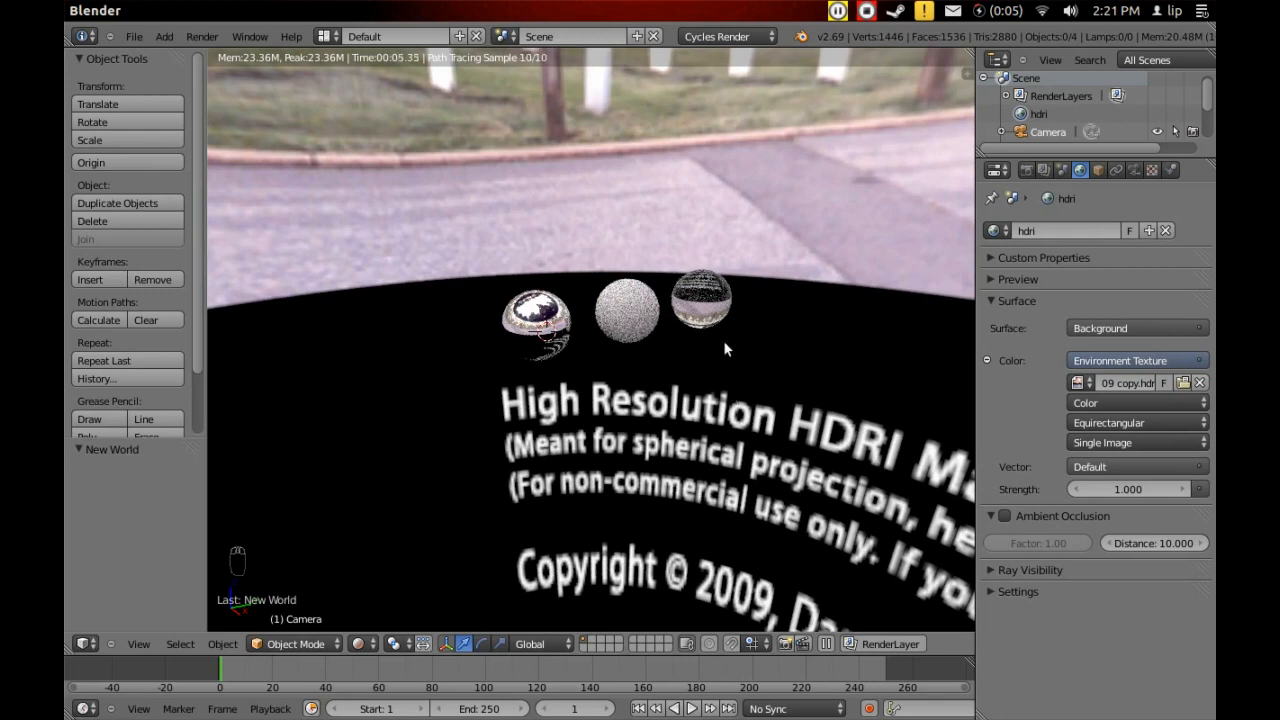
pyautogui.scroll(1, 711, 350)
pyautogui.scroll(1, 708, 352)
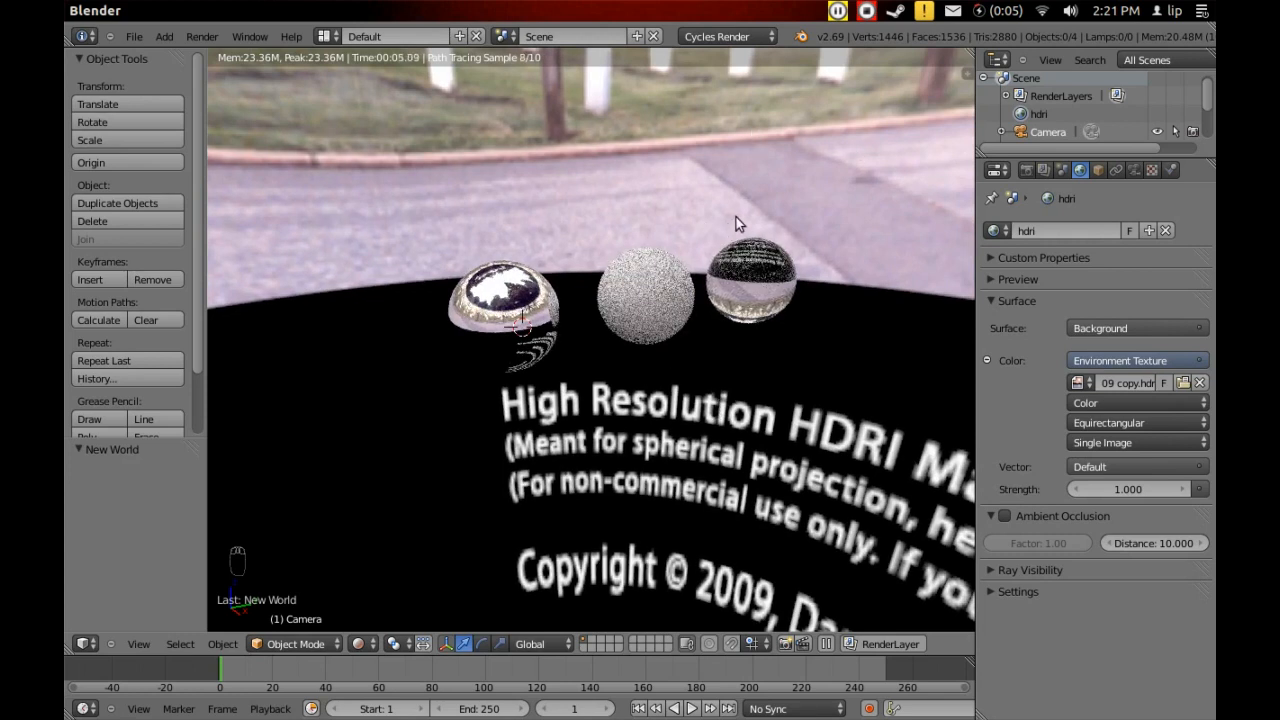
# Step: Enlarge the timeline area, turn it into a Node Editor and show the hdri world's shader nodes in it
pyautogui.click(595, 655)
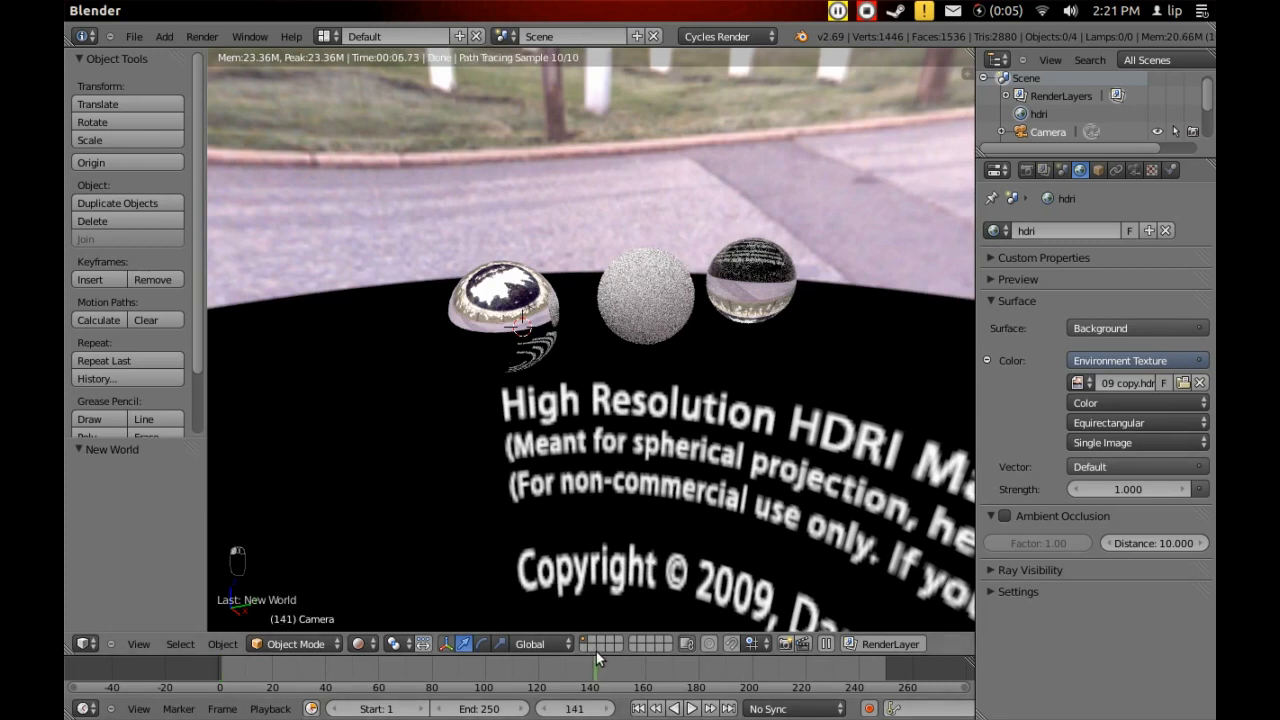
pyautogui.moveTo(597, 657); pyautogui.dragTo(611, 378)
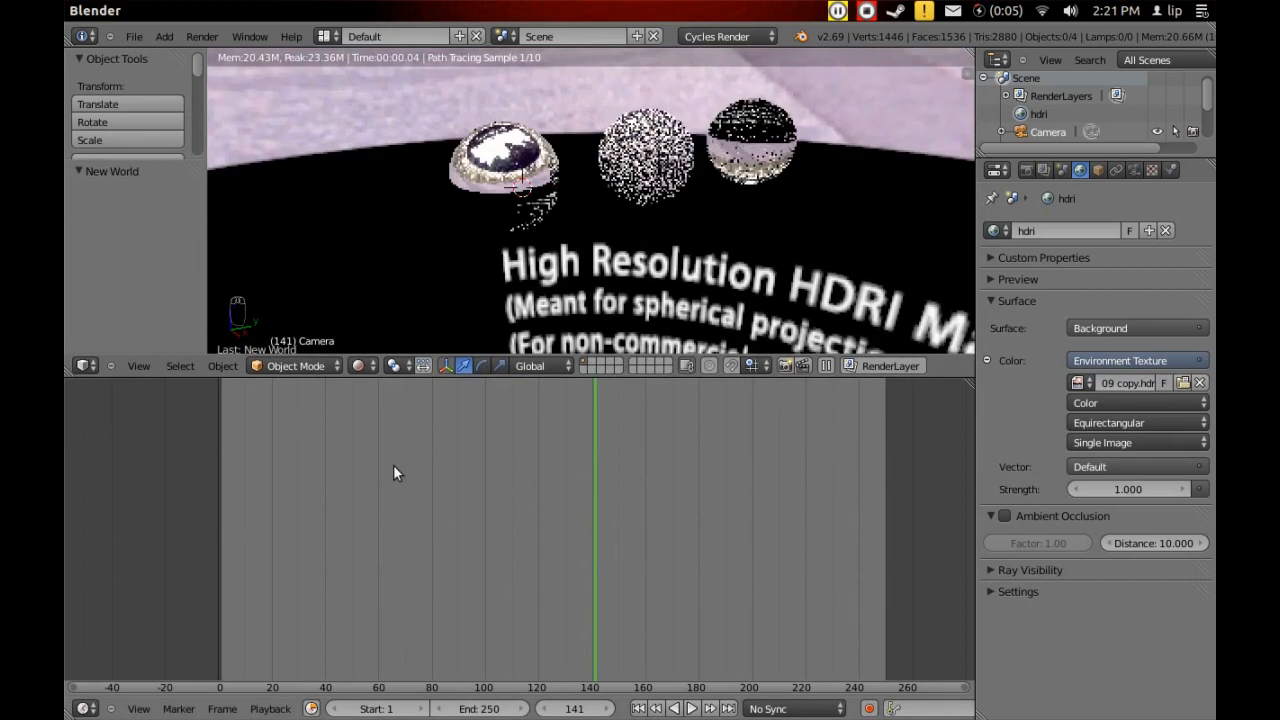
pyautogui.click(84, 708)
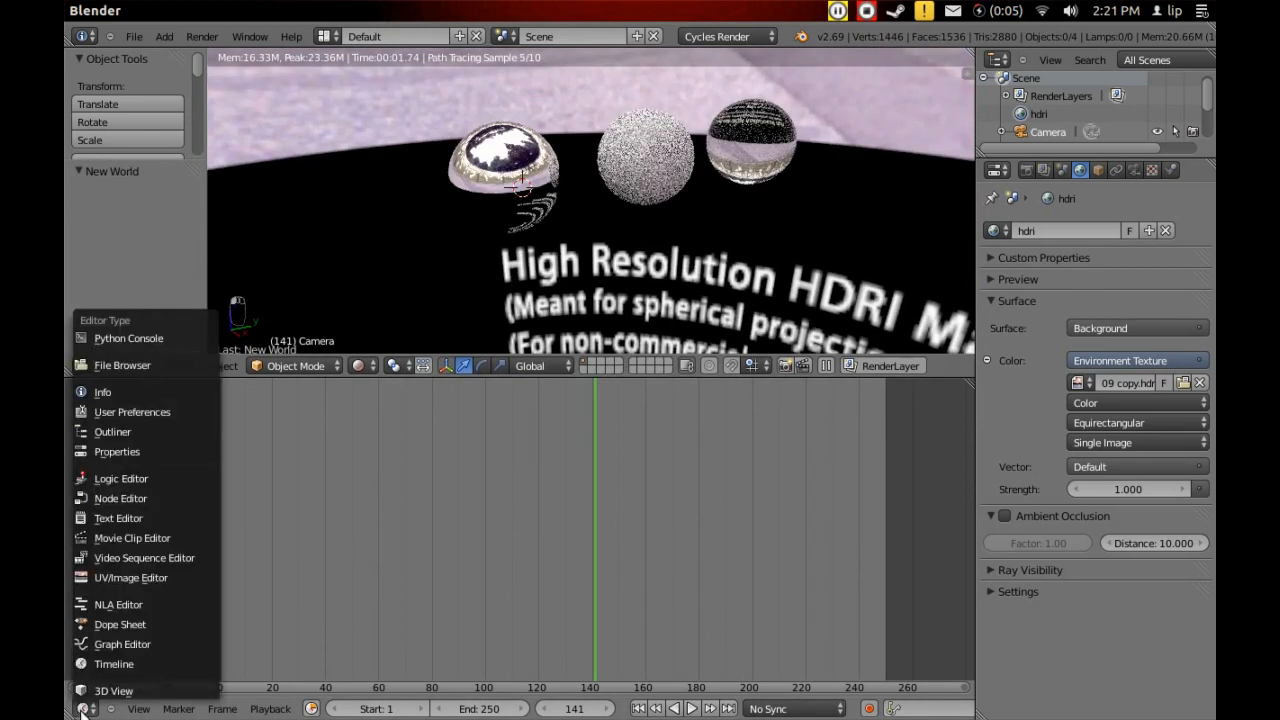
pyautogui.click(127, 498)
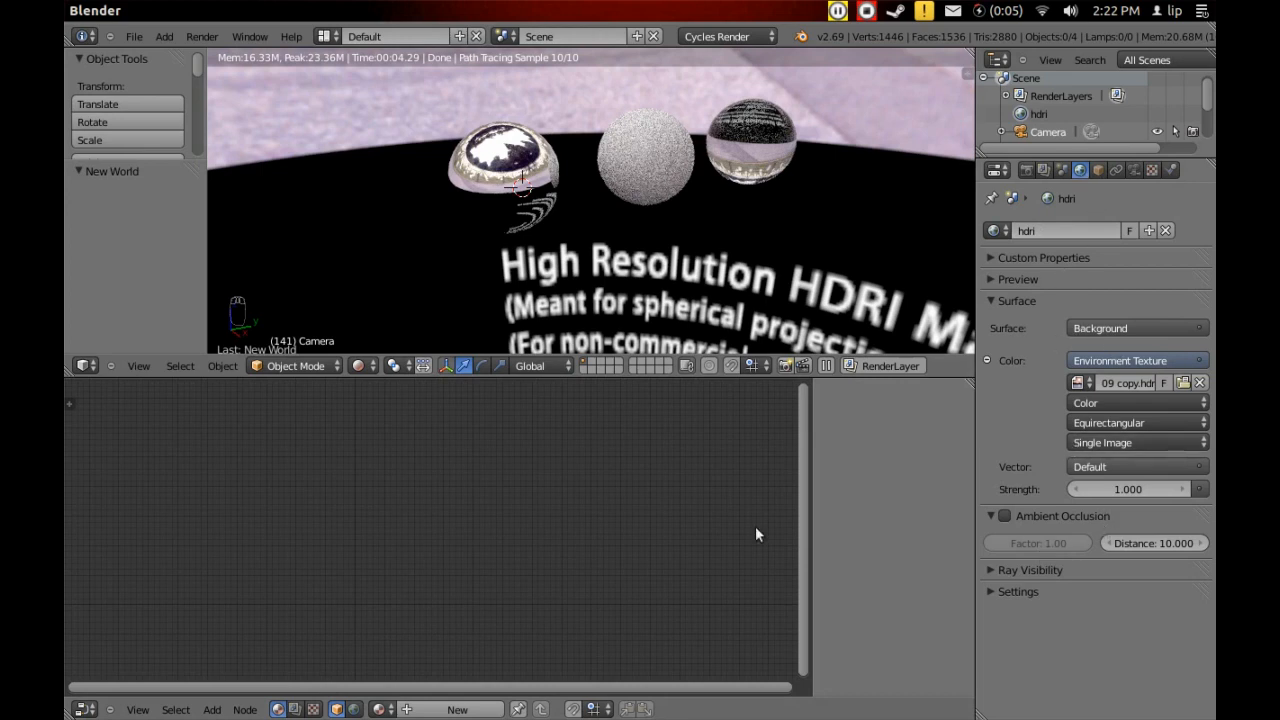
pyautogui.click(355, 709)
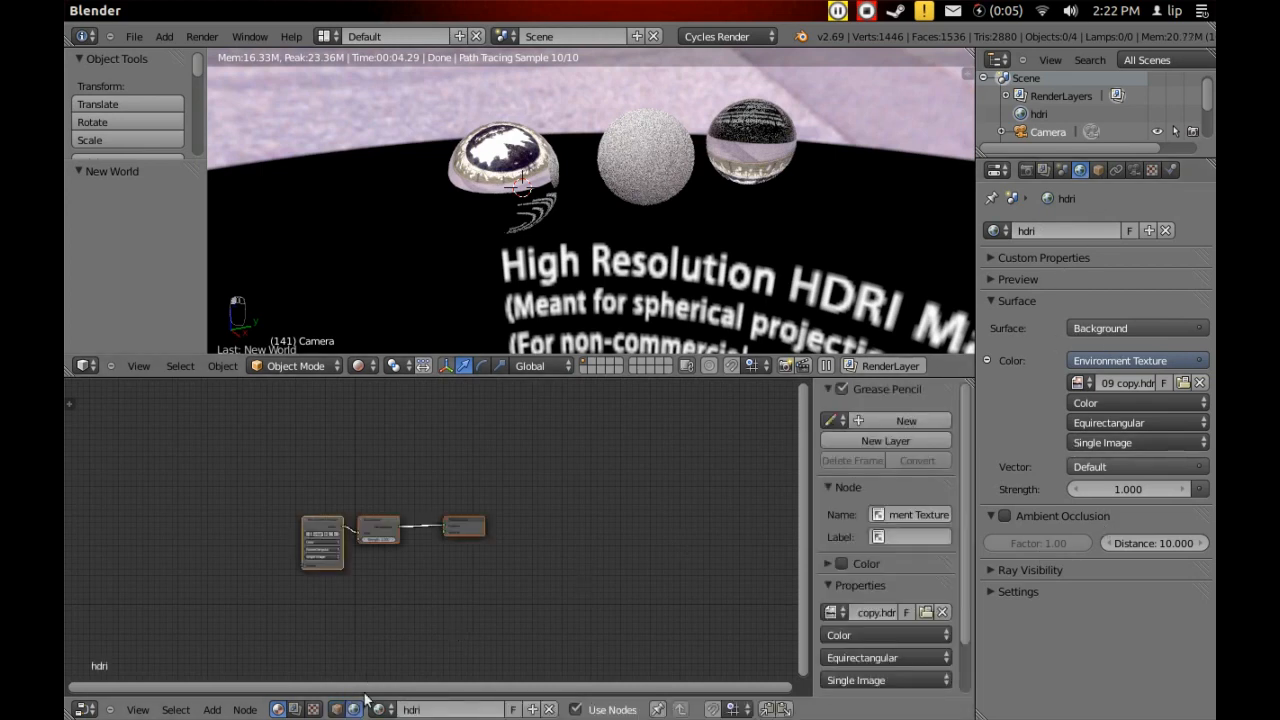
pyautogui.scroll(3, 405, 550)
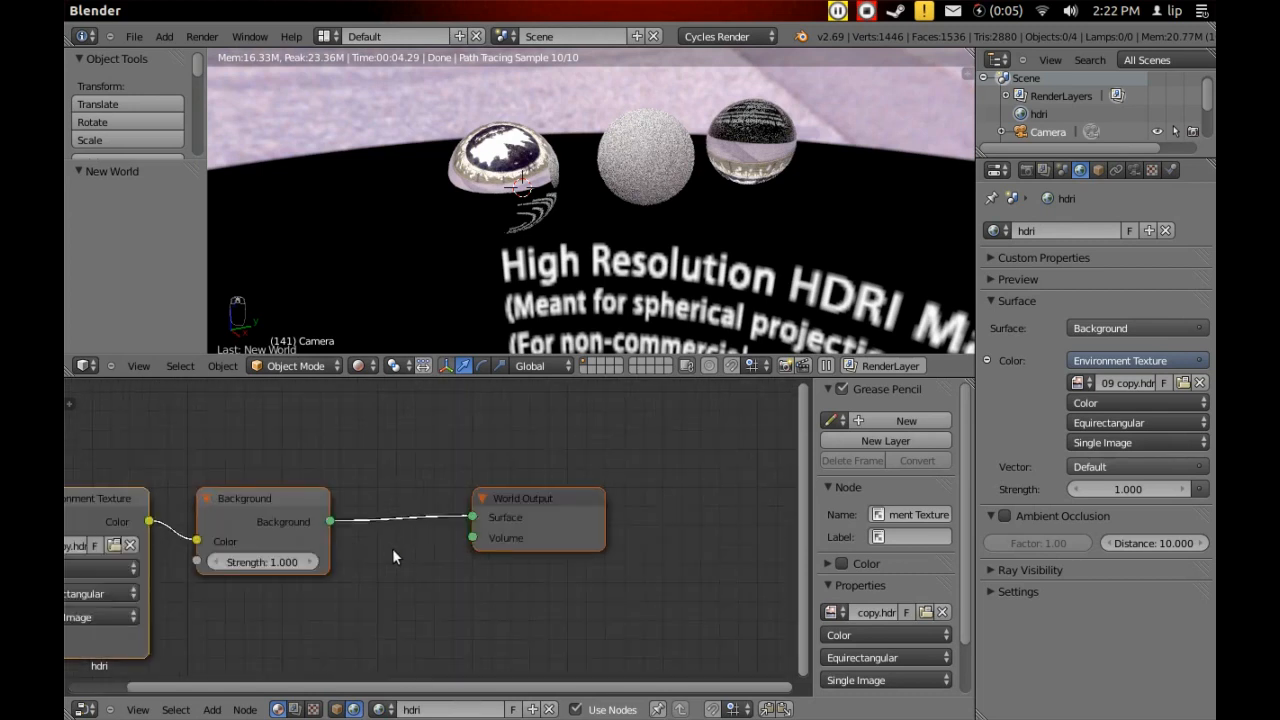
pyautogui.moveTo(368, 593); pyautogui.dragTo(563, 543, button='middle')
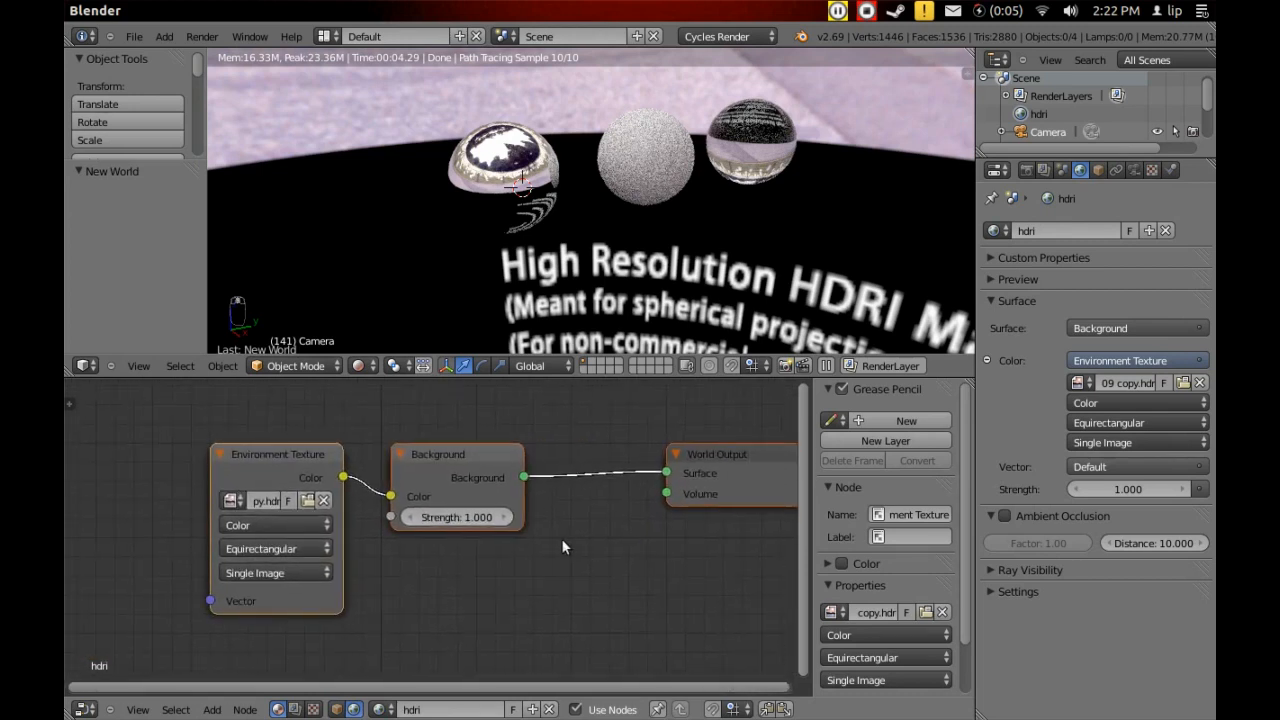
# Step: Maximize the Node Editor and rearrange the world nodes, moving World Output down and Background closer to it
pyautogui.hotkey('ctrl', 'Up')
pyautogui.press('Home')
pyautogui.moveTo(911, 276); pyautogui.dragTo(815, 373)
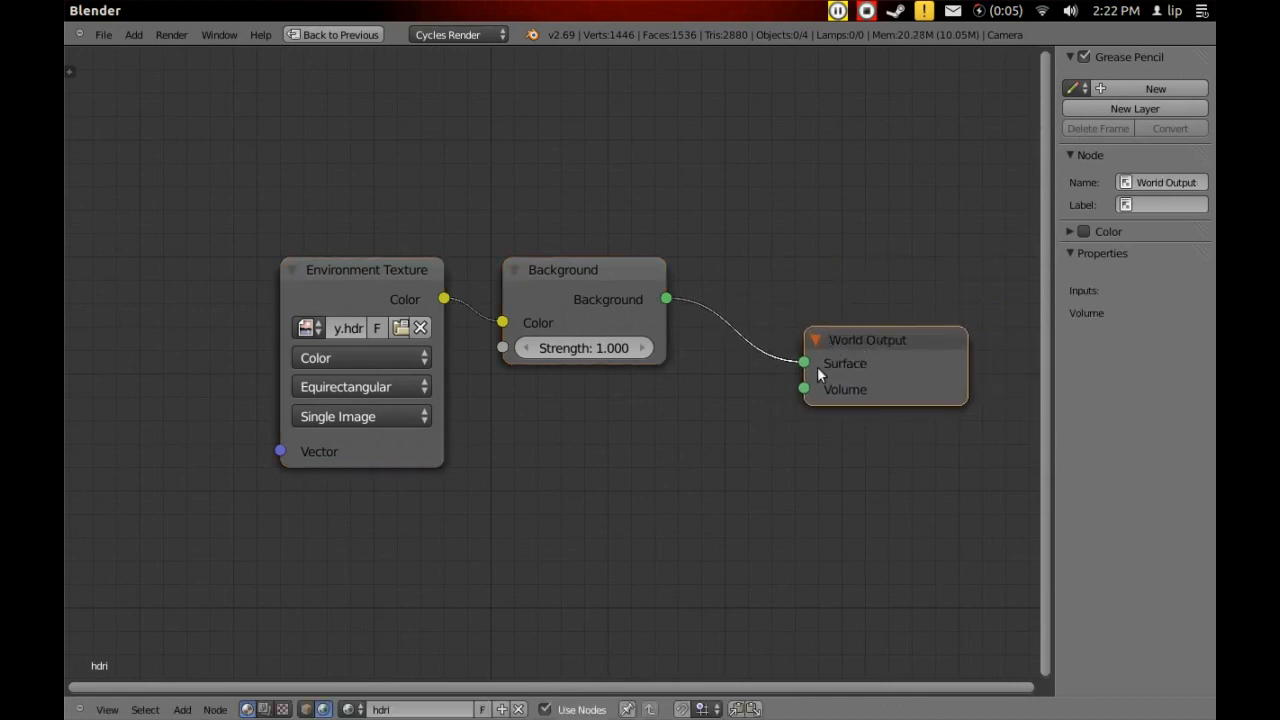
pyautogui.moveTo(600, 292); pyautogui.dragTo(678, 305)
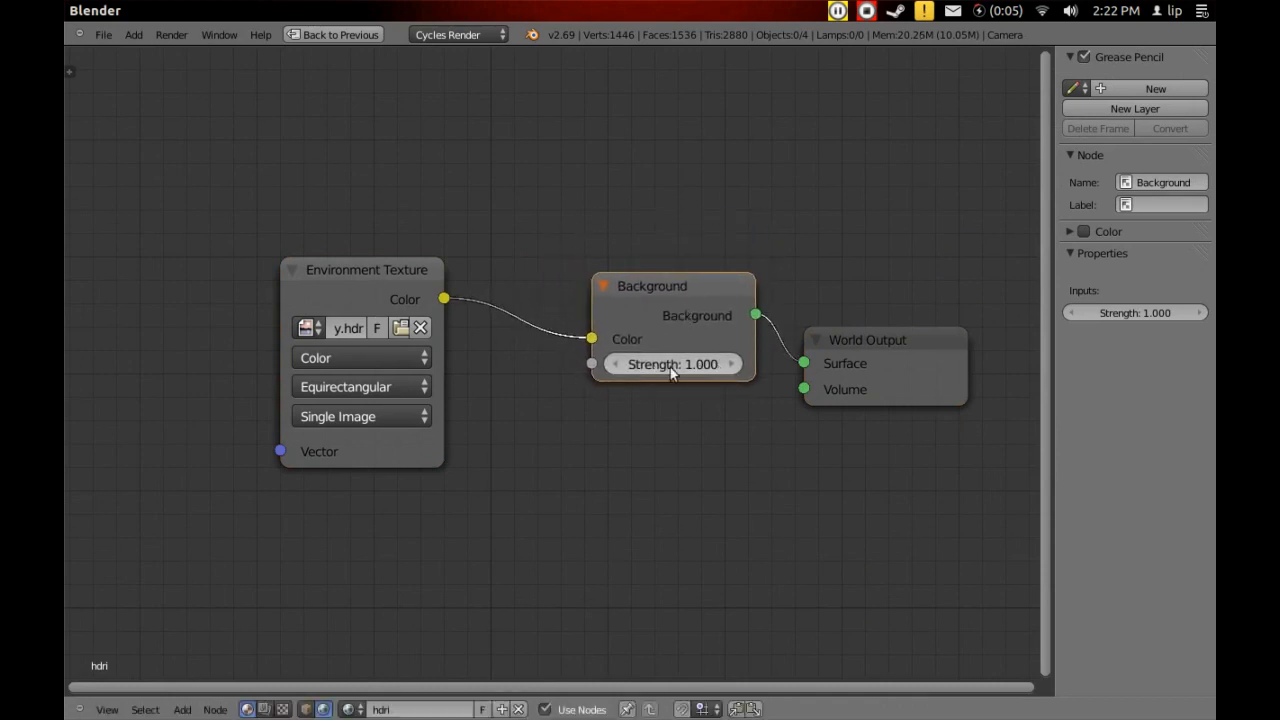
# Step: Move the Environment Texture node closer to Background and add a Mapping node in front of it, clear of the other nodes
pyautogui.moveTo(340, 278); pyautogui.dragTo(452, 232)
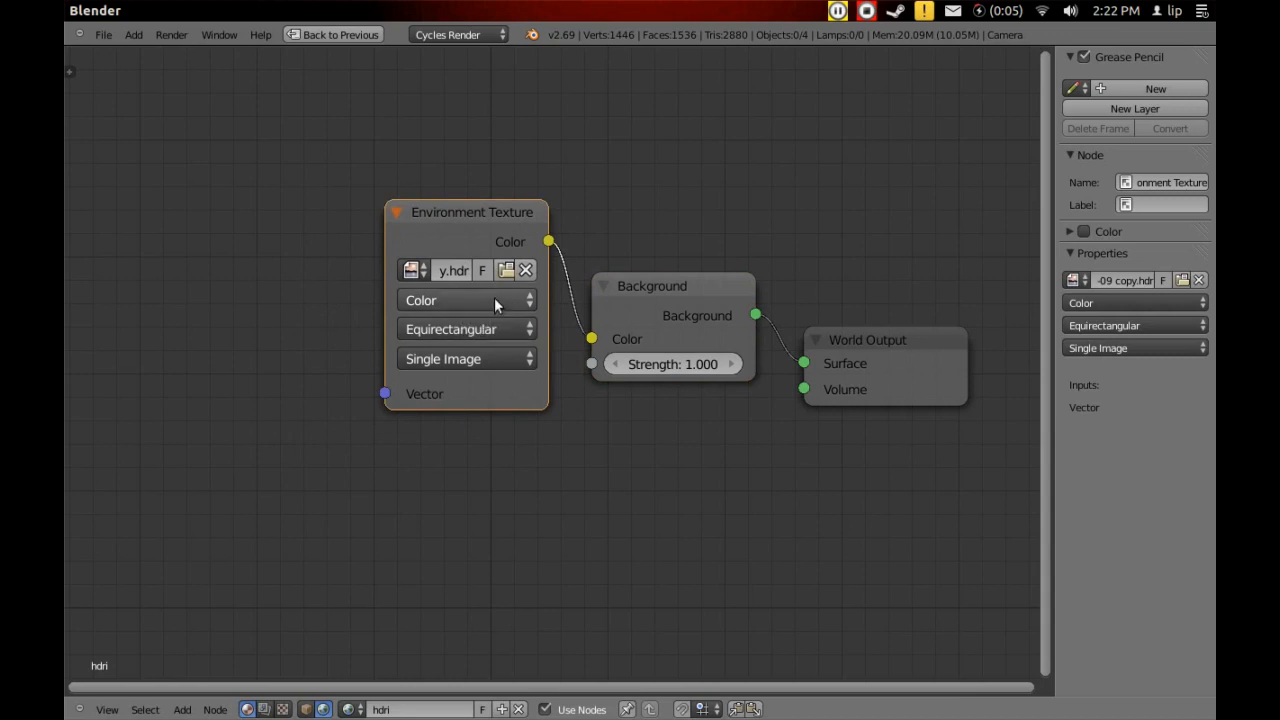
pyautogui.click(479, 360)
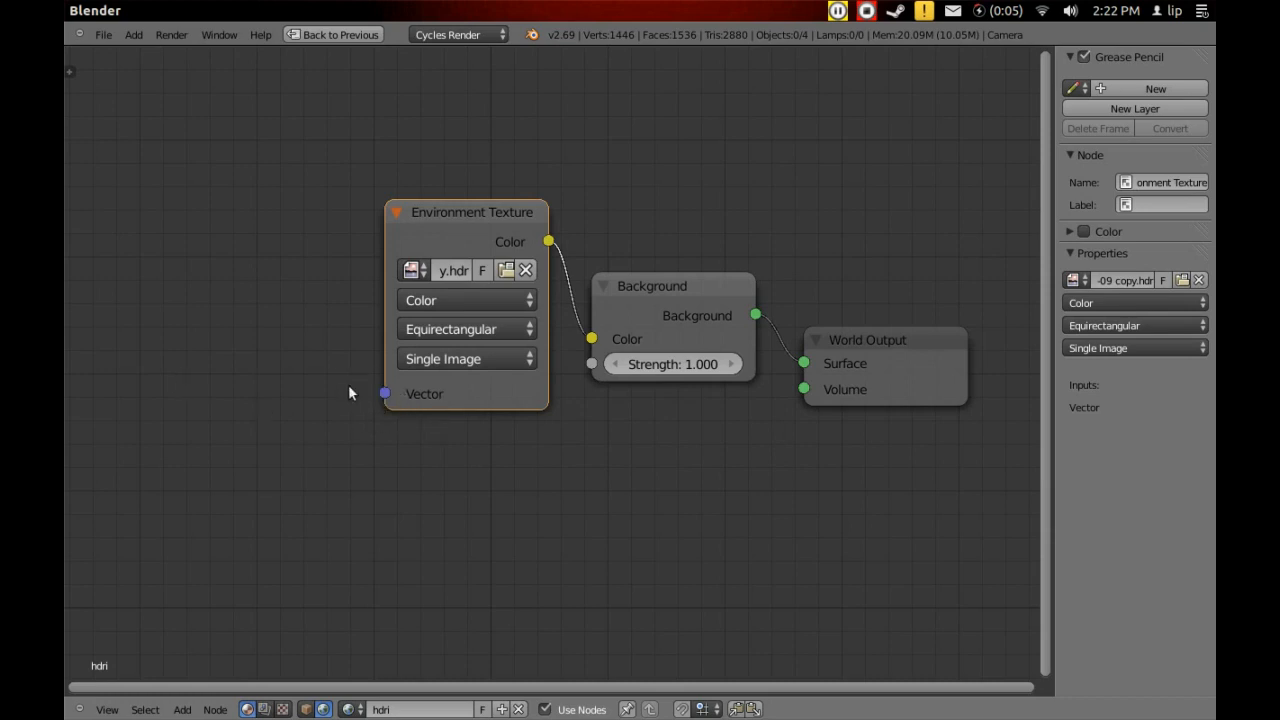
pyautogui.hotkey('shift', 'a')
pyautogui.moveTo(248, 412)
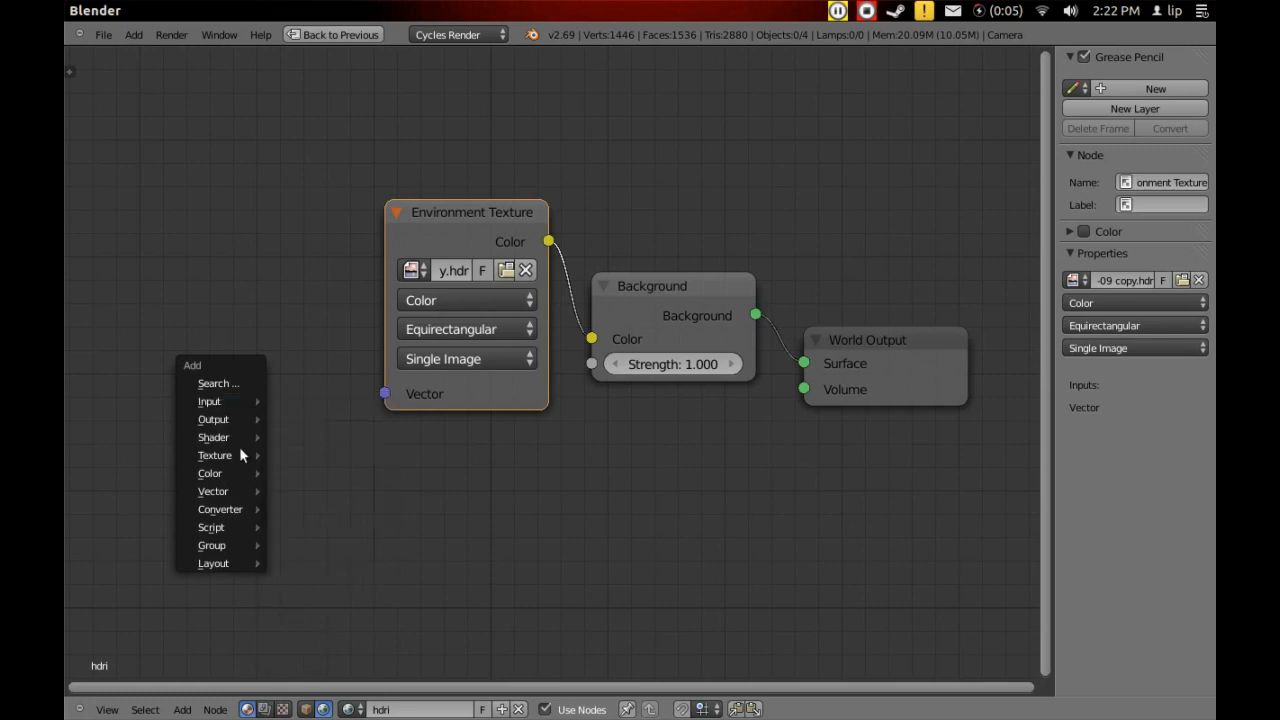
pyautogui.moveTo(223, 494)
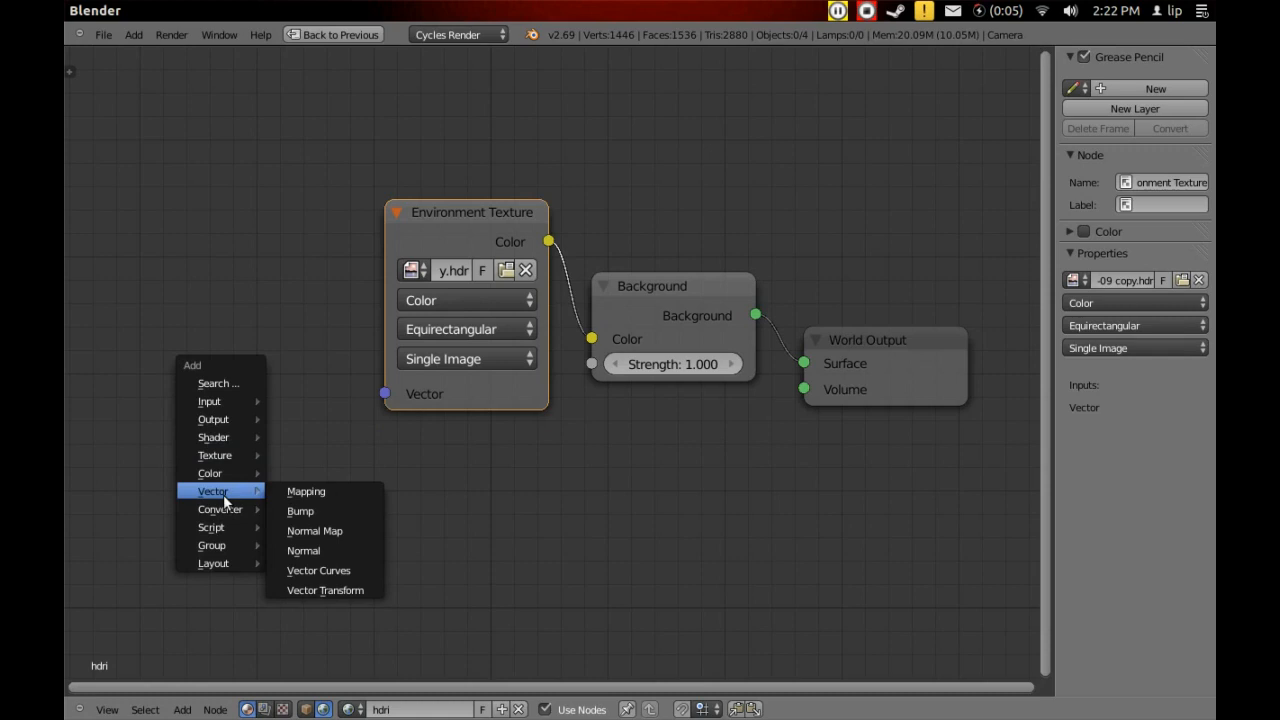
pyautogui.click(298, 494)
pyautogui.click(63, 170)
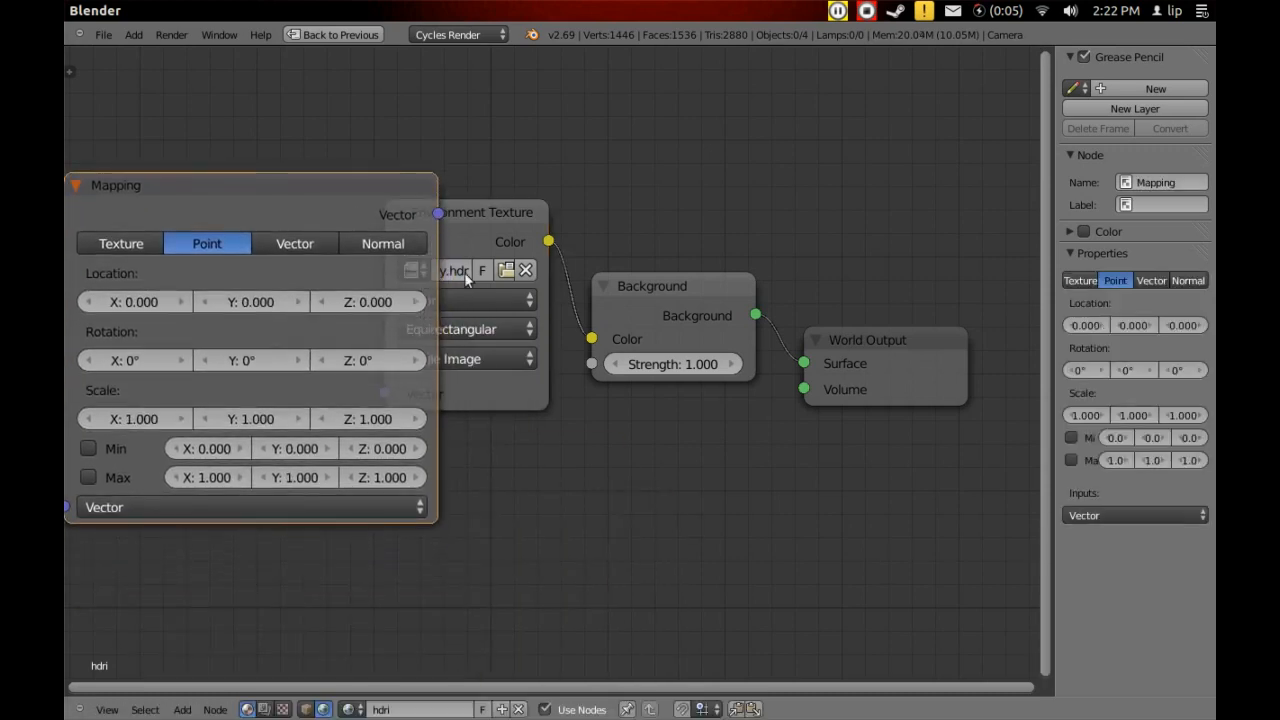
pyautogui.scroll(-4, 464, 272)
pyautogui.moveTo(456, 268); pyautogui.dragTo(300, 256)
pyautogui.scroll(3, 301, 262)
pyautogui.moveTo(315, 292); pyautogui.dragTo(646, 297, button='middle')
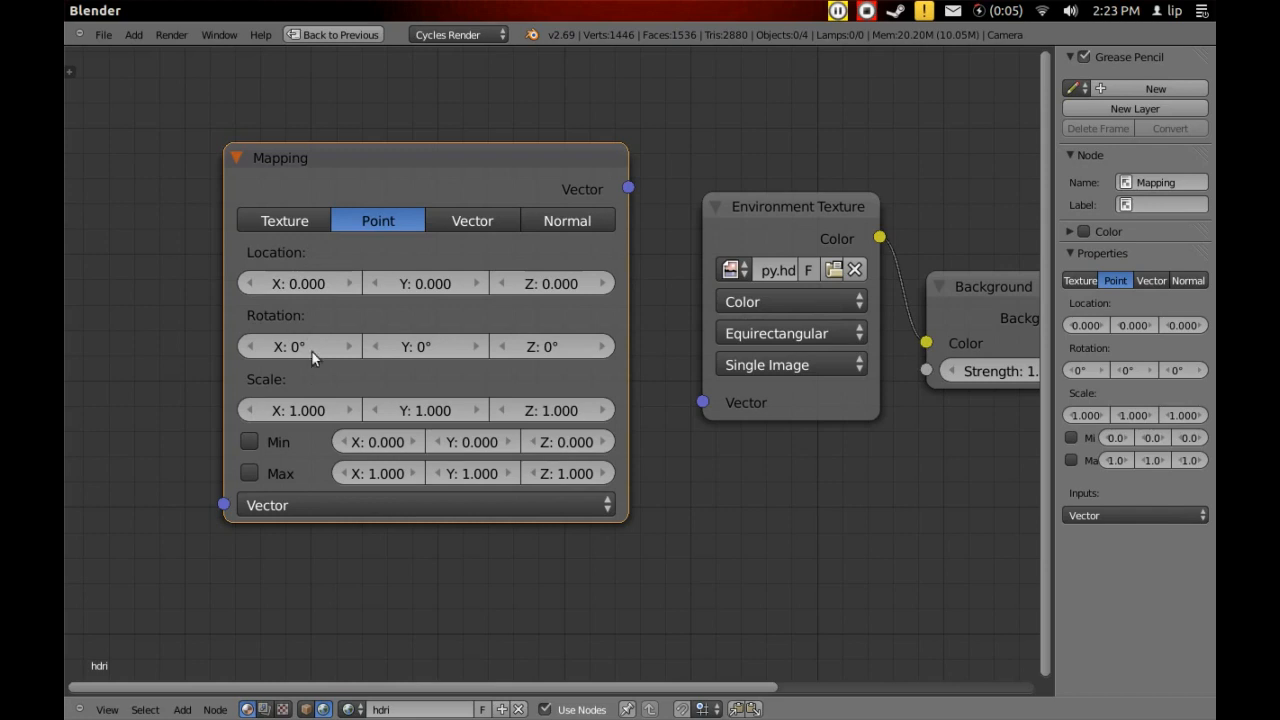
# Step: Link the Mapping node's Vector output to the Environment Texture's Vector input, reposition the Mapping node and delete it
pyautogui.moveTo(439, 177); pyautogui.dragTo(413, 164)
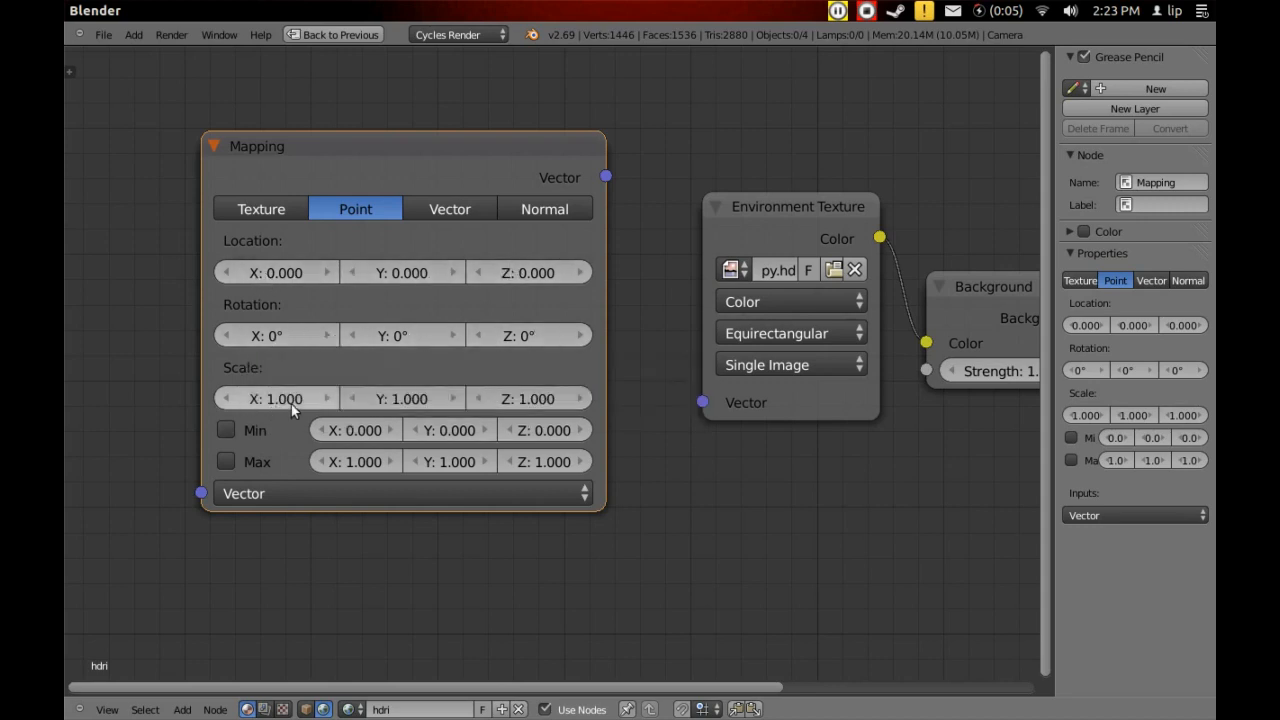
pyautogui.moveTo(605, 176); pyautogui.dragTo(702, 402)
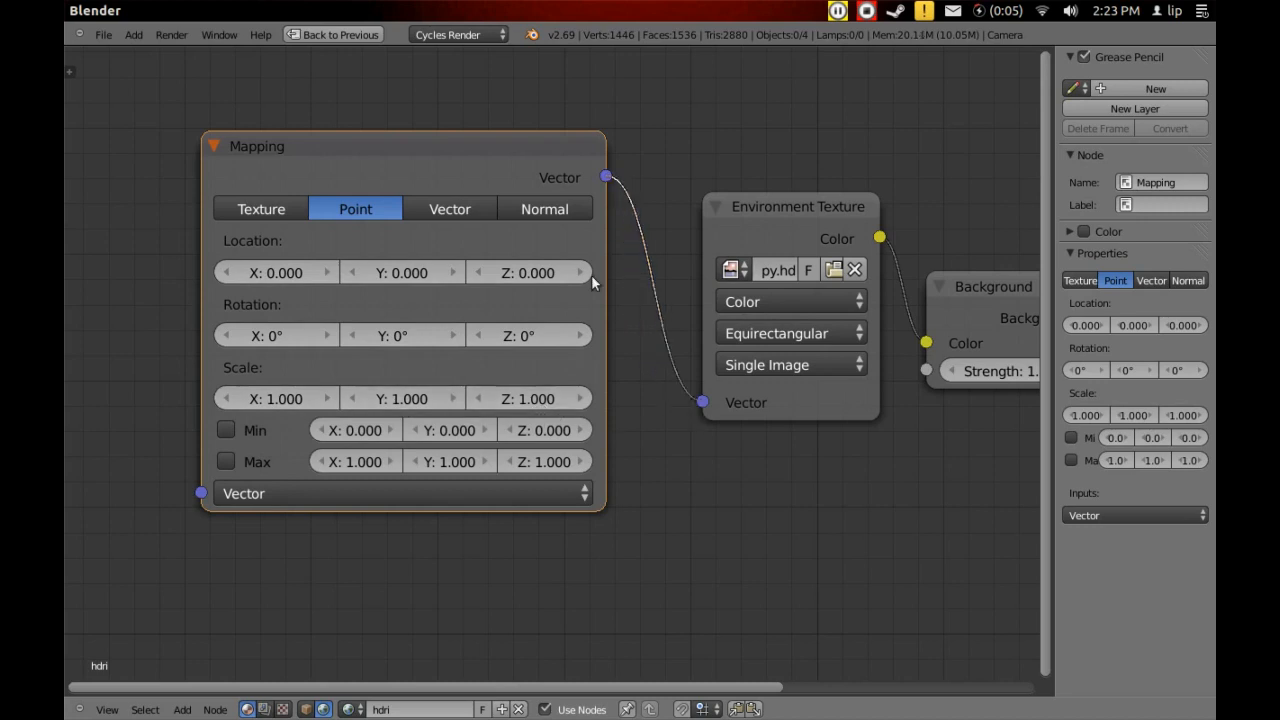
pyautogui.moveTo(469, 160); pyautogui.dragTo(482, 128)
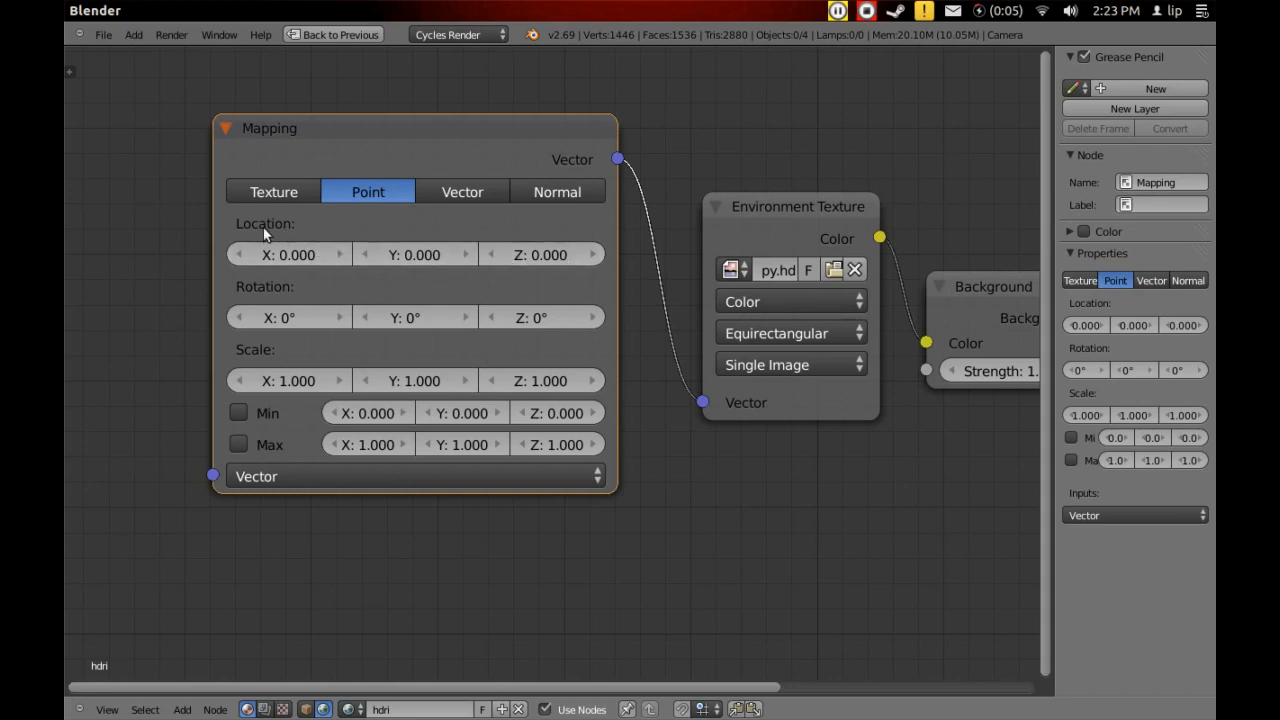
pyautogui.moveTo(545, 253); pyautogui.dragTo(634, 322)
pyautogui.moveTo(546, 146); pyautogui.dragTo(528, 261)
pyautogui.press('x')
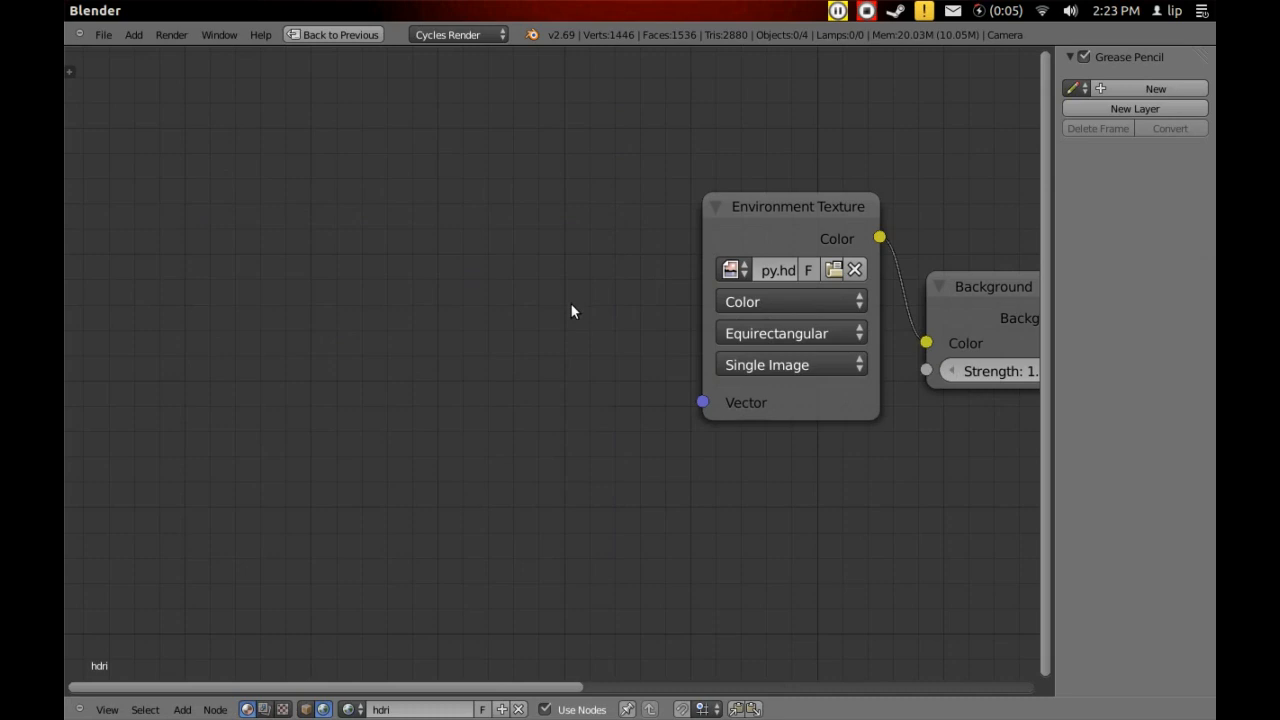
# Step: Restore the full screen layout and examine the three spheres against the HDRI background up close
pyautogui.hotkey('shift', 'space')
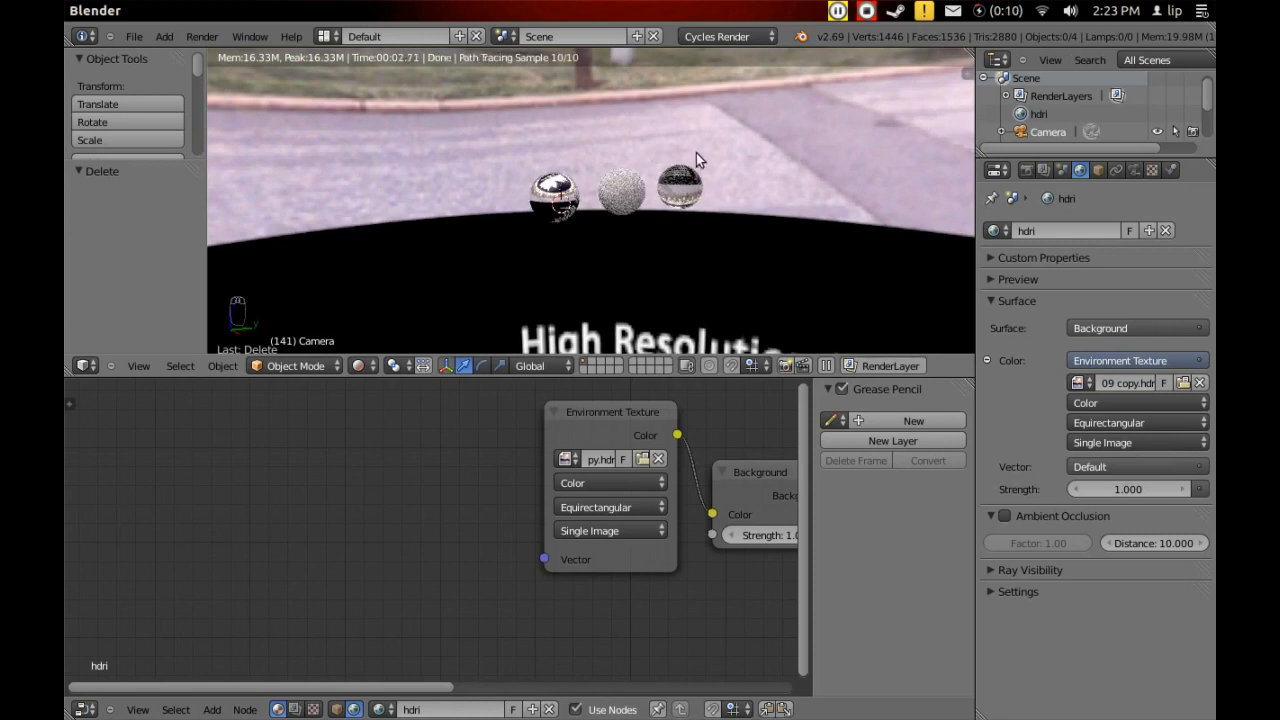
pyautogui.scroll(-4, 699, 158)
pyautogui.scroll(5, 667, 238)
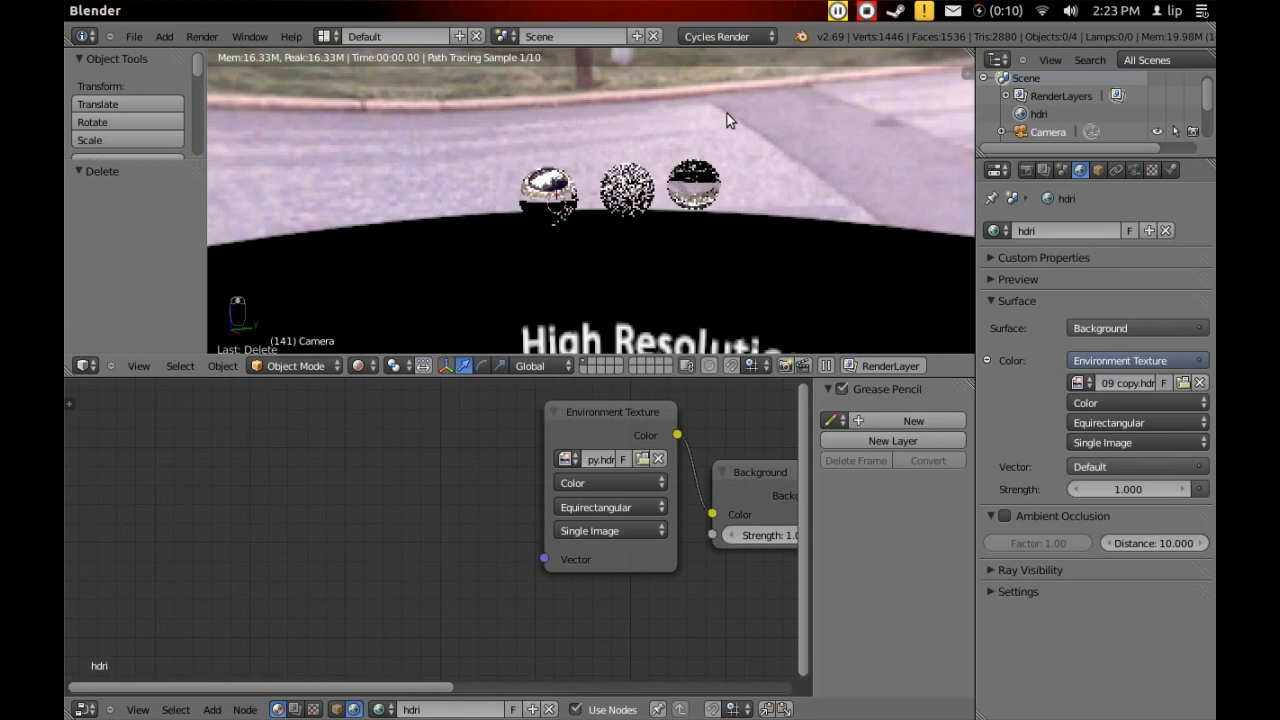
pyautogui.scroll(4, 689, 245)
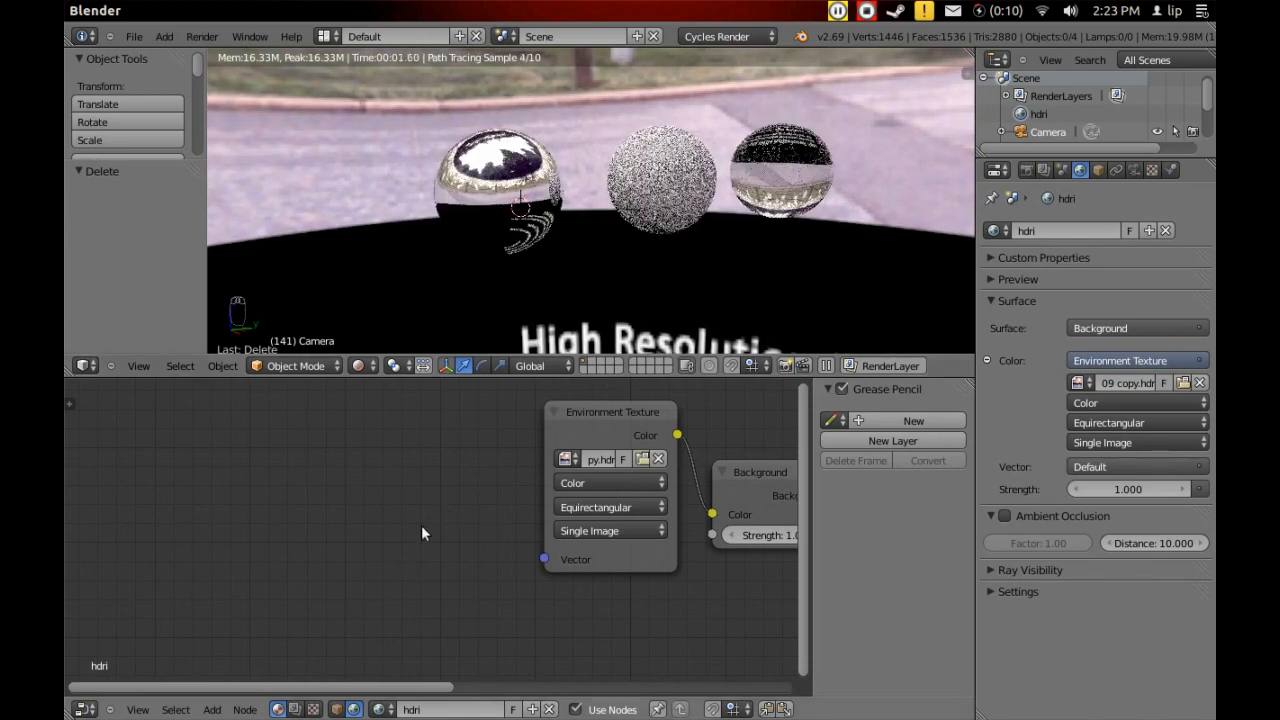
# Step: Maximize the Node Editor and spread out the Environment Texture, Background and World Output nodes to make room between them
pyautogui.hotkey('ctrl', 'Up')
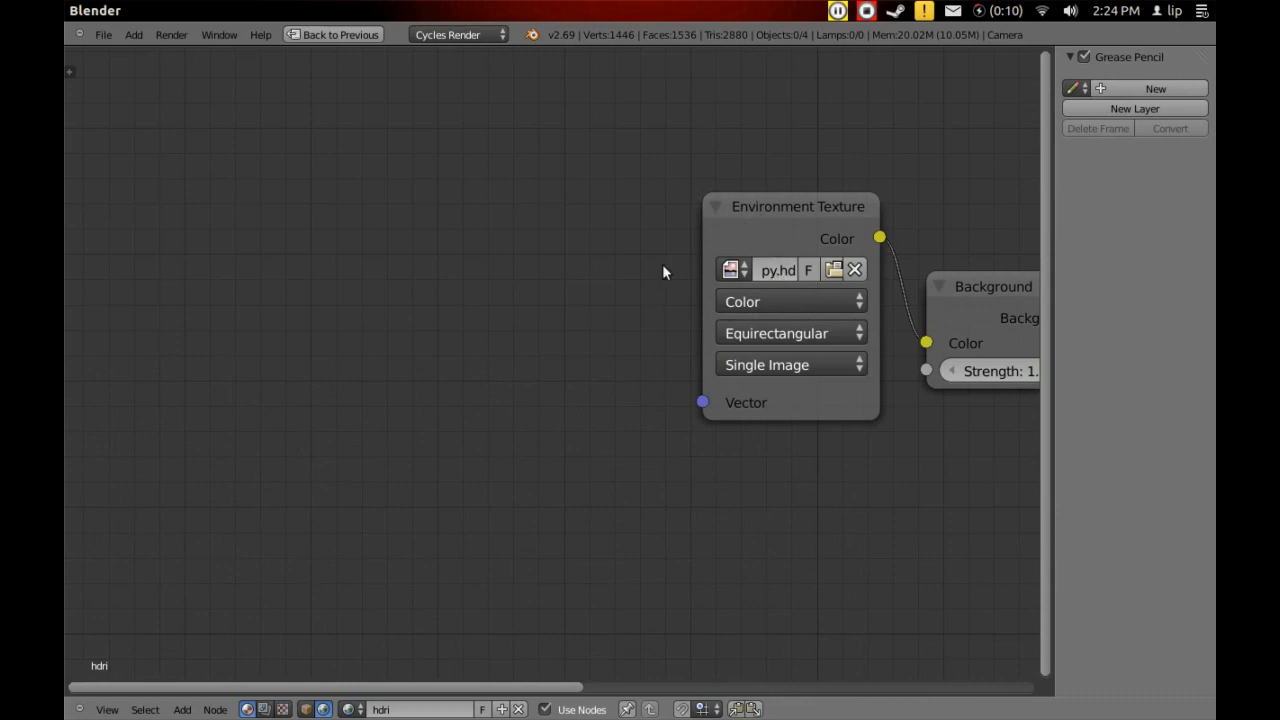
pyautogui.scroll(-2, 663, 272)
pyautogui.moveTo(694, 449); pyautogui.dragTo(433, 461, button='middle')
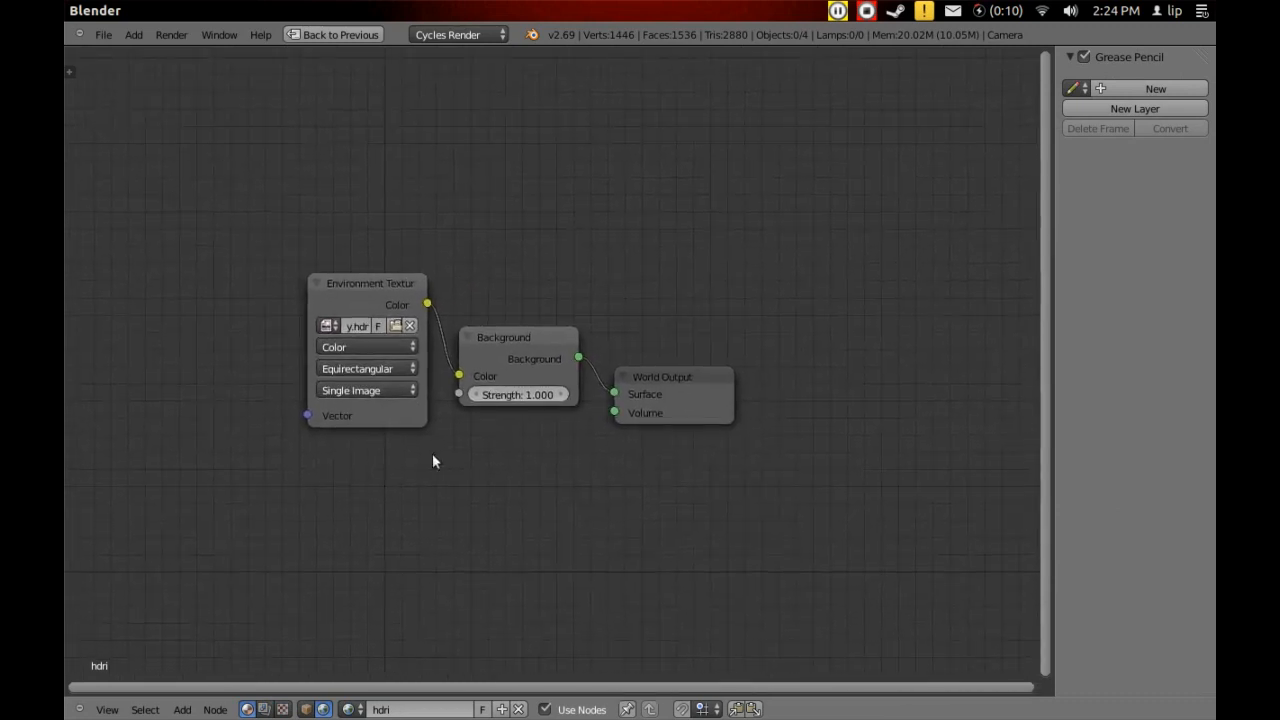
pyautogui.moveTo(695, 378); pyautogui.dragTo(760, 383)
pyautogui.moveTo(534, 344); pyautogui.dragTo(571, 344)
pyautogui.moveTo(368, 276); pyautogui.dragTo(270, 236)
pyautogui.moveTo(555, 350); pyautogui.dragTo(465, 339)
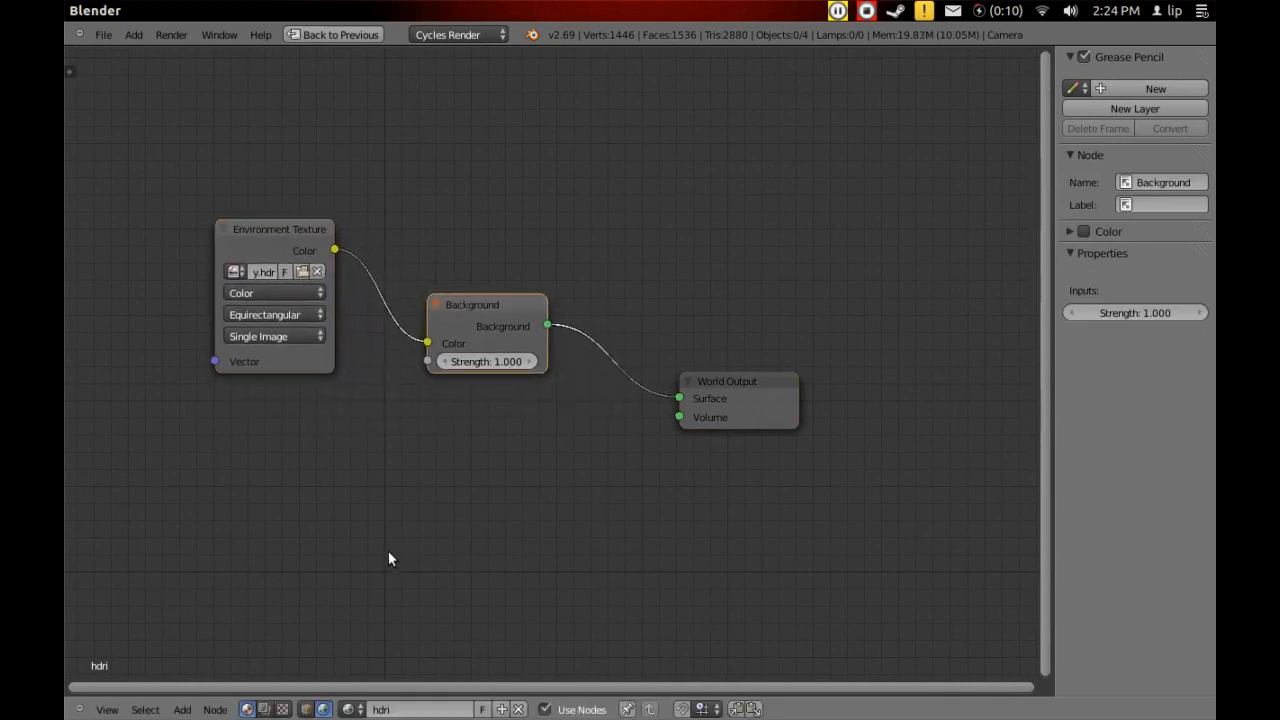
# Step: Add a Transparent BSDF shader node and place it directly below the Background node
pyautogui.hotkey('shift', 'a')
pyautogui.moveTo(362, 502)
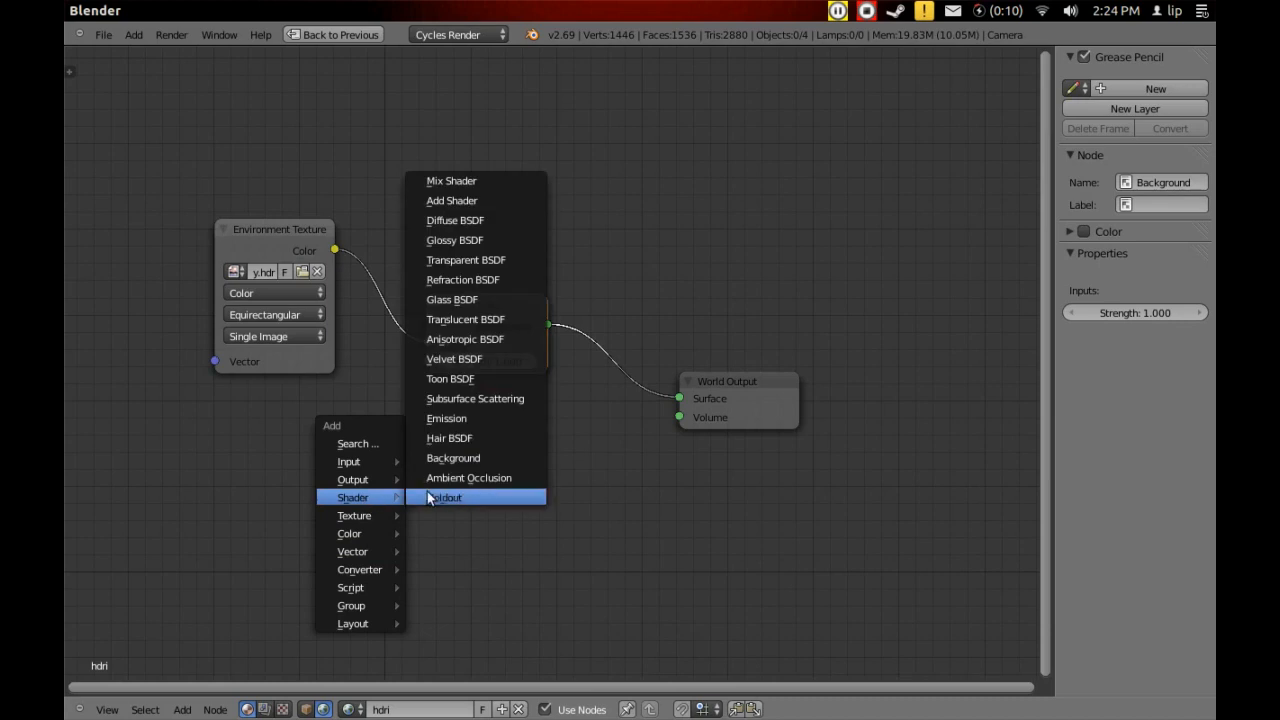
pyautogui.click(502, 260)
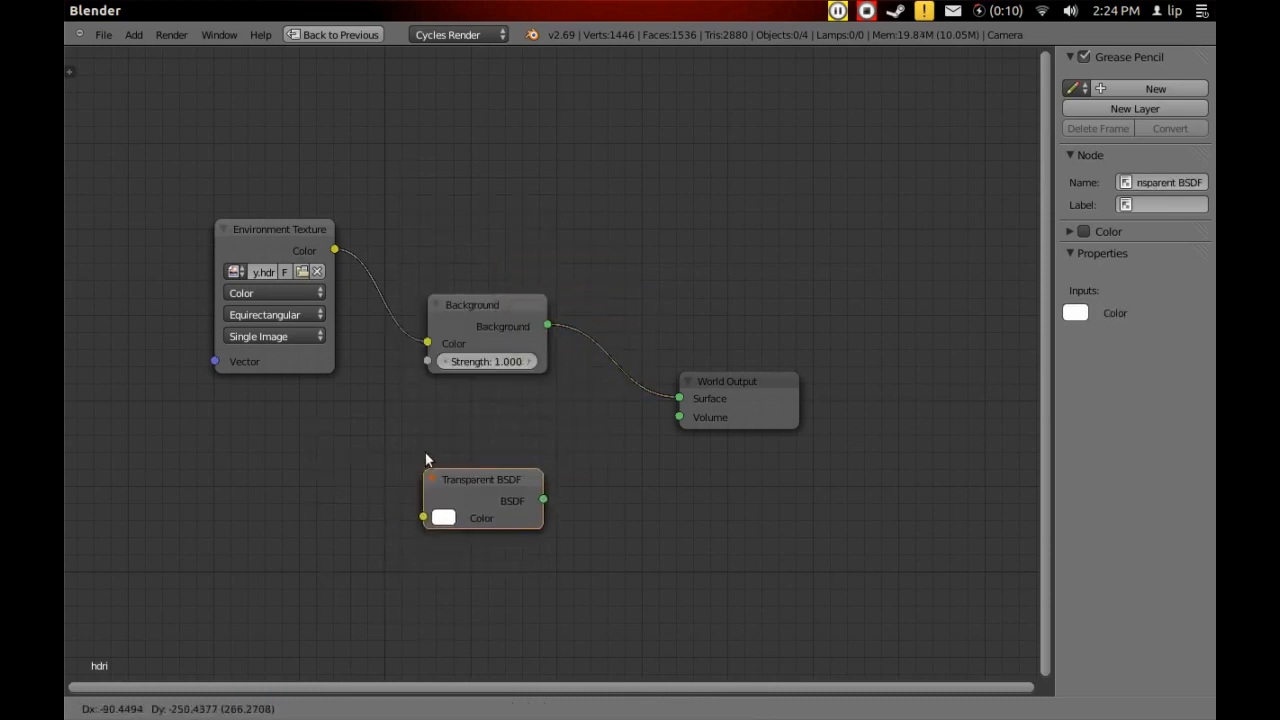
pyautogui.click(429, 419)
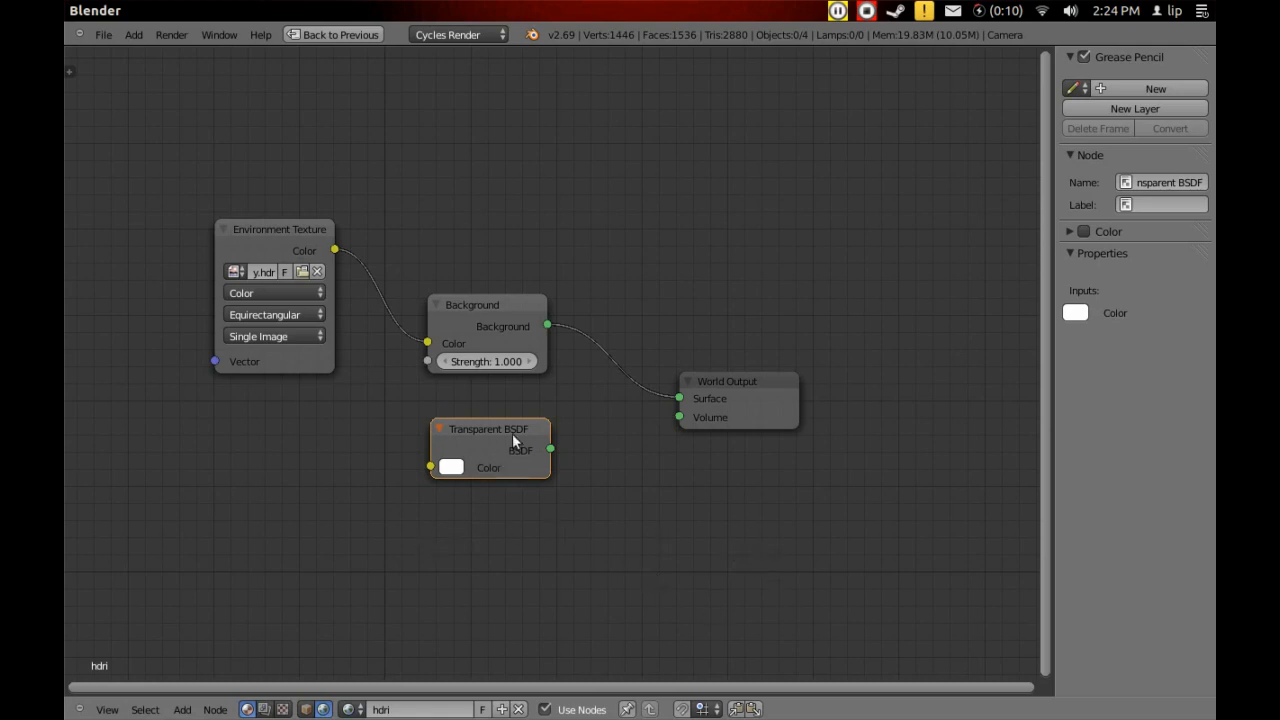
pyautogui.moveTo(500, 435); pyautogui.dragTo(497, 431)
# Step: Insert a Mix Shader between Background and World Output, and link the Transparent BSDF to its second Shader input
pyautogui.moveTo(760, 386); pyautogui.dragTo(868, 380)
pyautogui.hotkey('shift', 'a')
pyautogui.moveTo(657, 404)
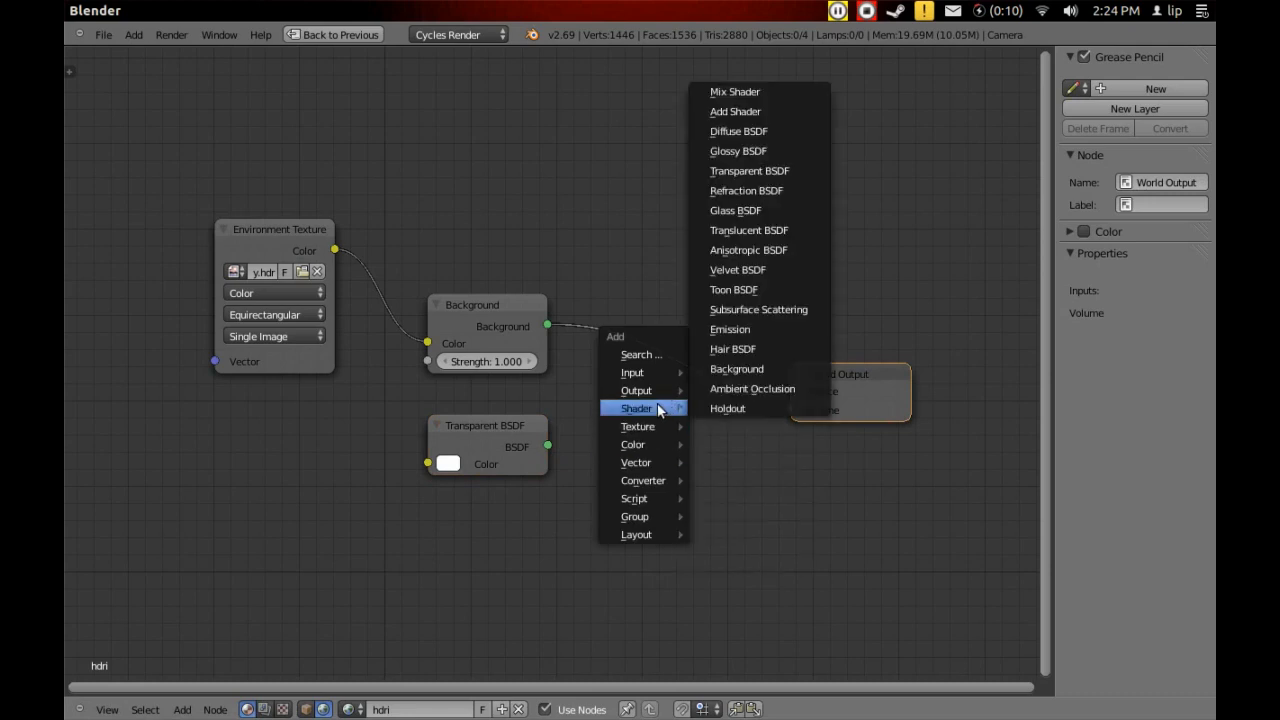
pyautogui.click(781, 95)
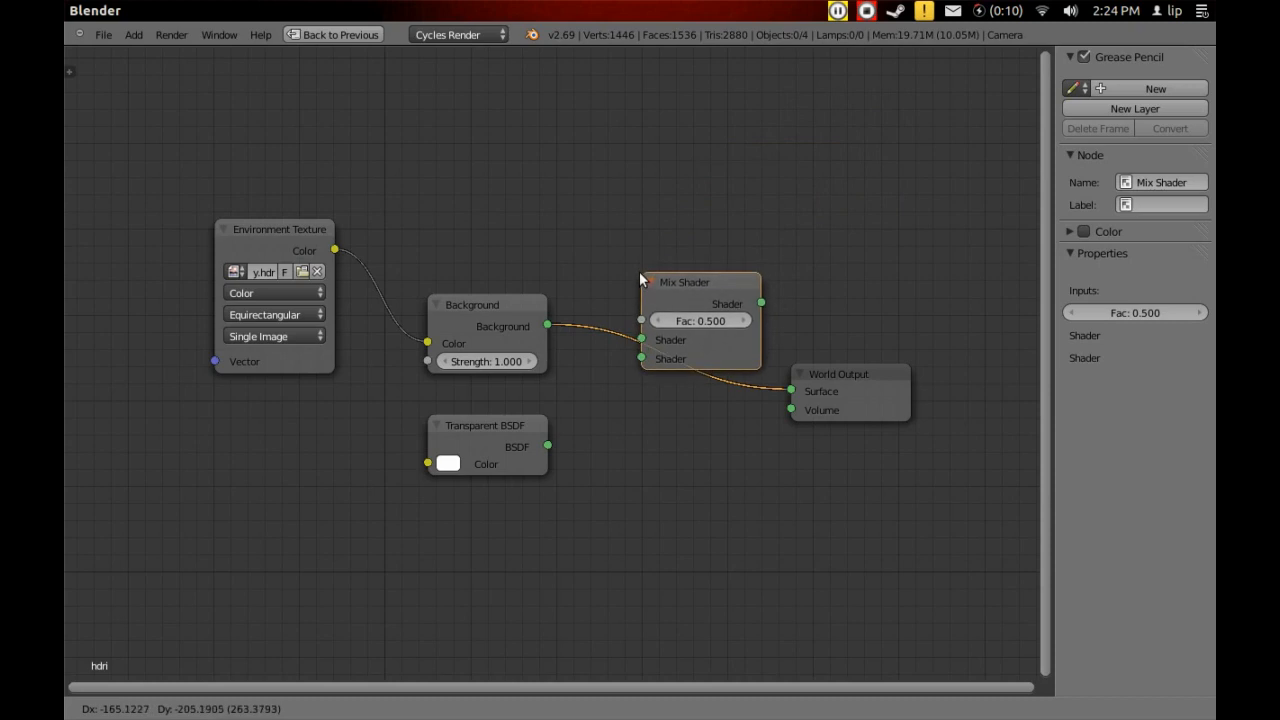
pyautogui.click(640, 281)
pyautogui.moveTo(549, 445); pyautogui.dragTo(640, 361)
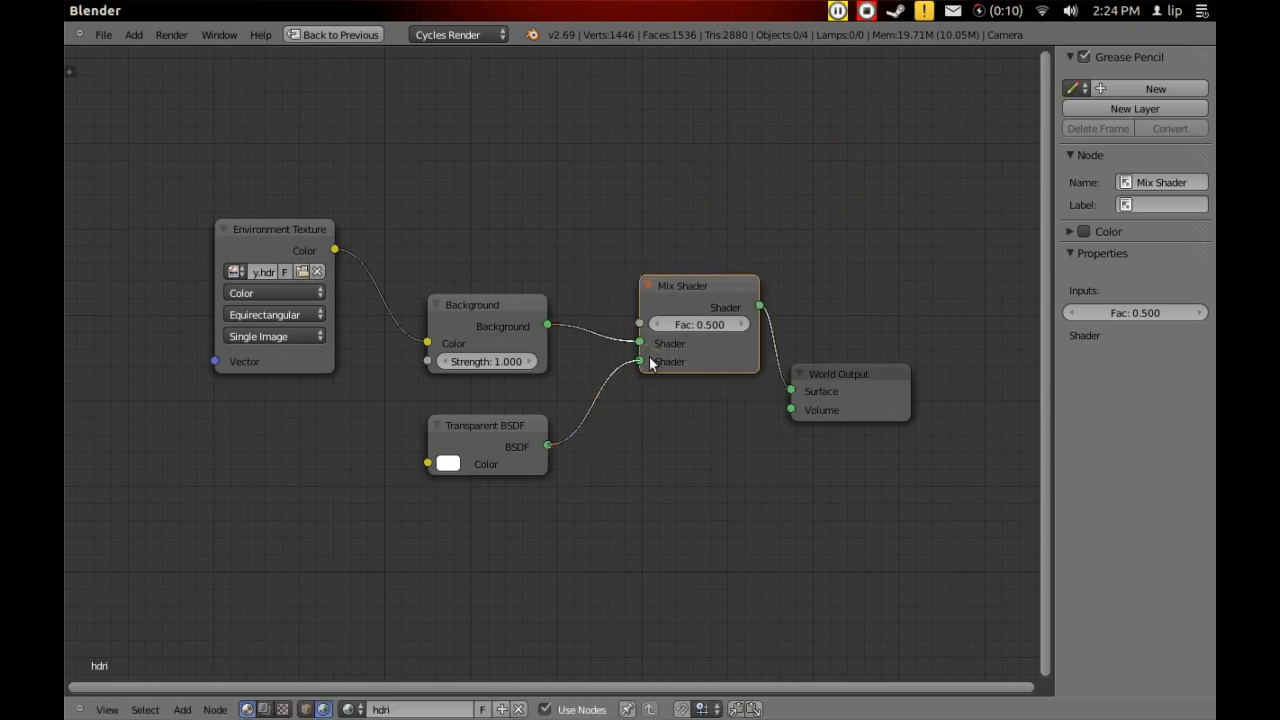
# Step: Tidy the arrangement of the Mix Shader, Background and Transparent BSDF nodes
pyautogui.moveTo(704, 287); pyautogui.dragTo(674, 327)
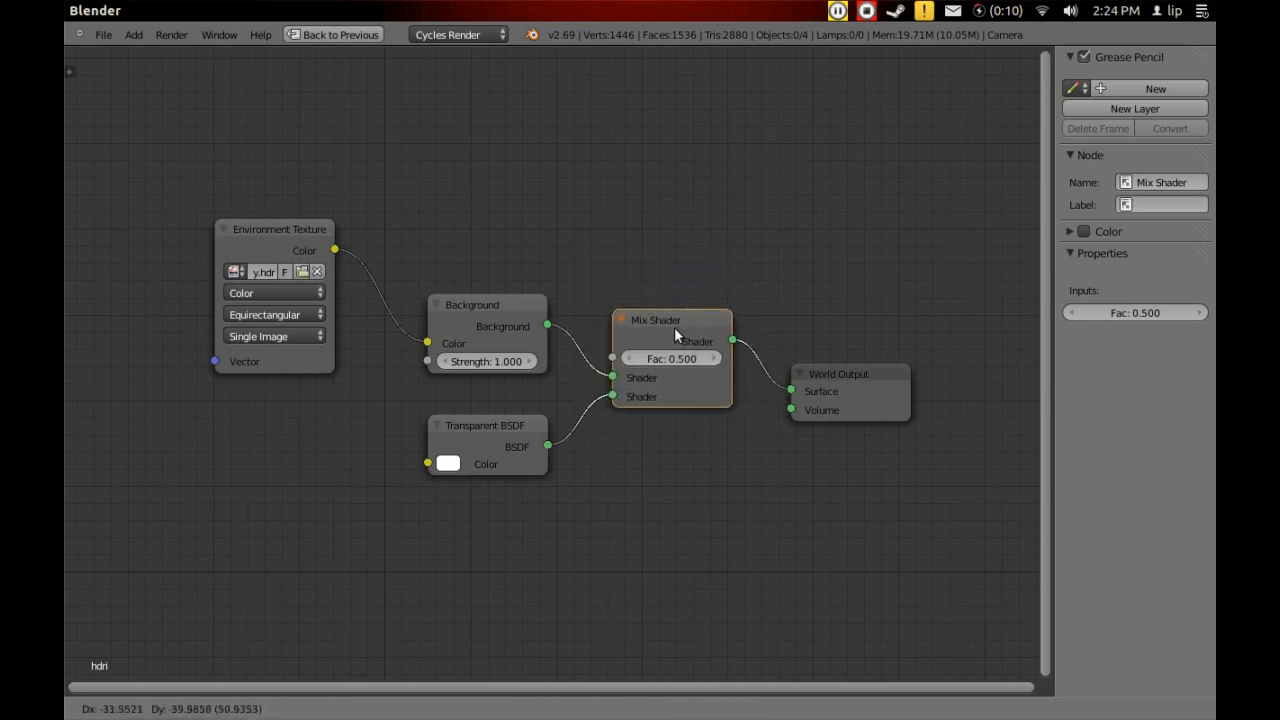
pyautogui.moveTo(494, 323)
pyautogui.mouseDown()
pyautogui.moveTo(470, 324)
pyautogui.moveTo(488, 330)
pyautogui.mouseUp()
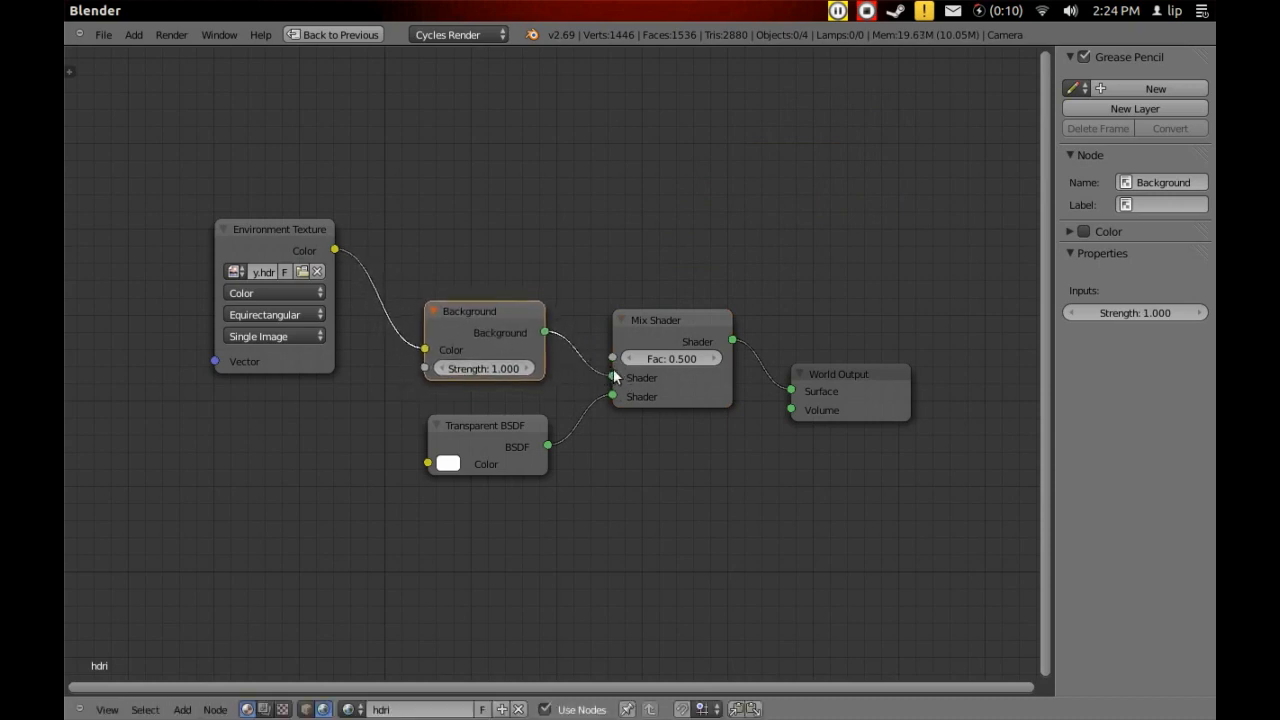
pyautogui.moveTo(494, 433)
pyautogui.mouseDown()
pyautogui.moveTo(534, 442)
pyautogui.moveTo(489, 432)
pyautogui.mouseUp()
pyautogui.moveTo(675, 330)
pyautogui.mouseDown()
pyautogui.moveTo(706, 269)
pyautogui.moveTo(680, 305)
pyautogui.mouseUp()
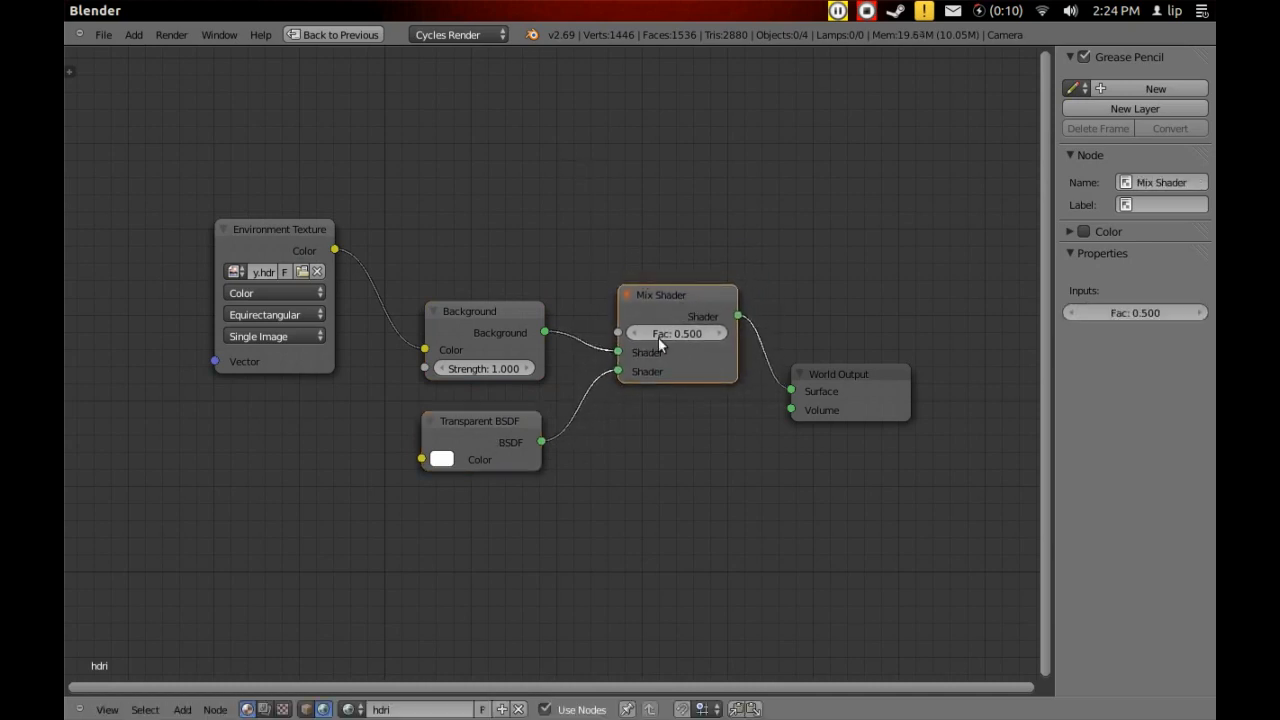
# Step: Add a Light Path node above Background and link its Is Camera Ray output to the Mix Shader's Fac input
pyautogui.hotkey('shift', 'a')
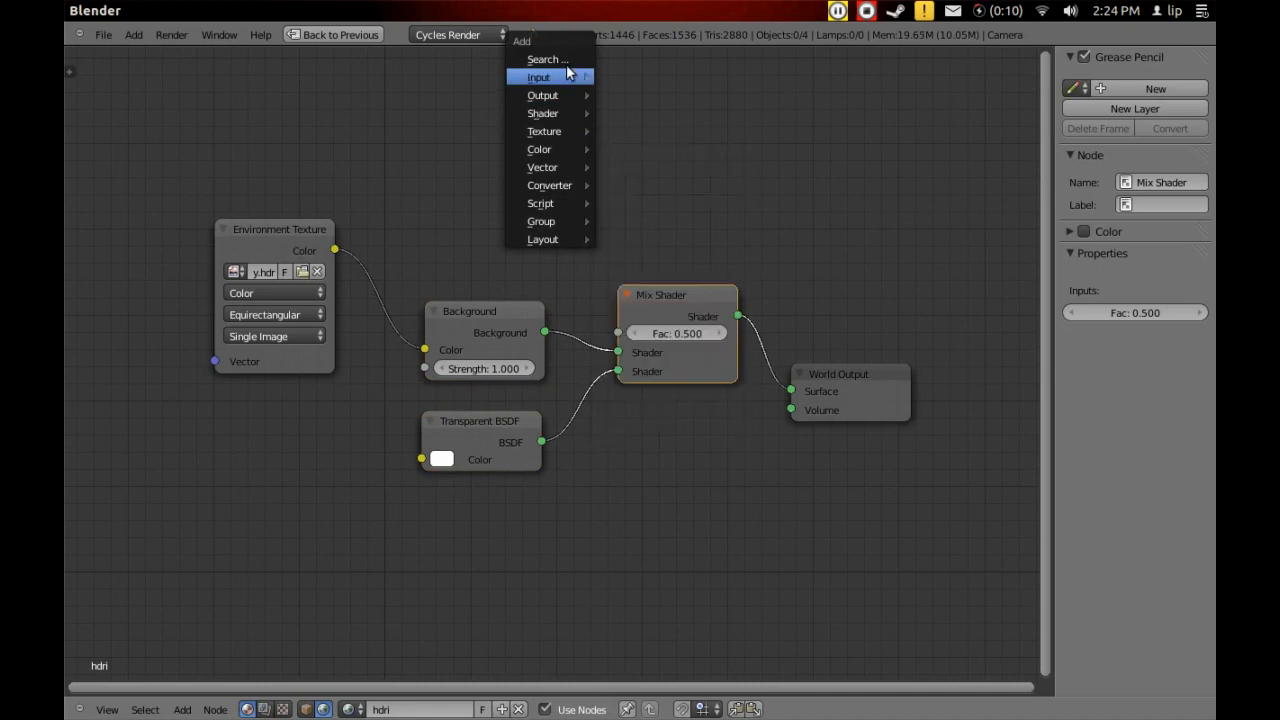
pyautogui.moveTo(564, 73)
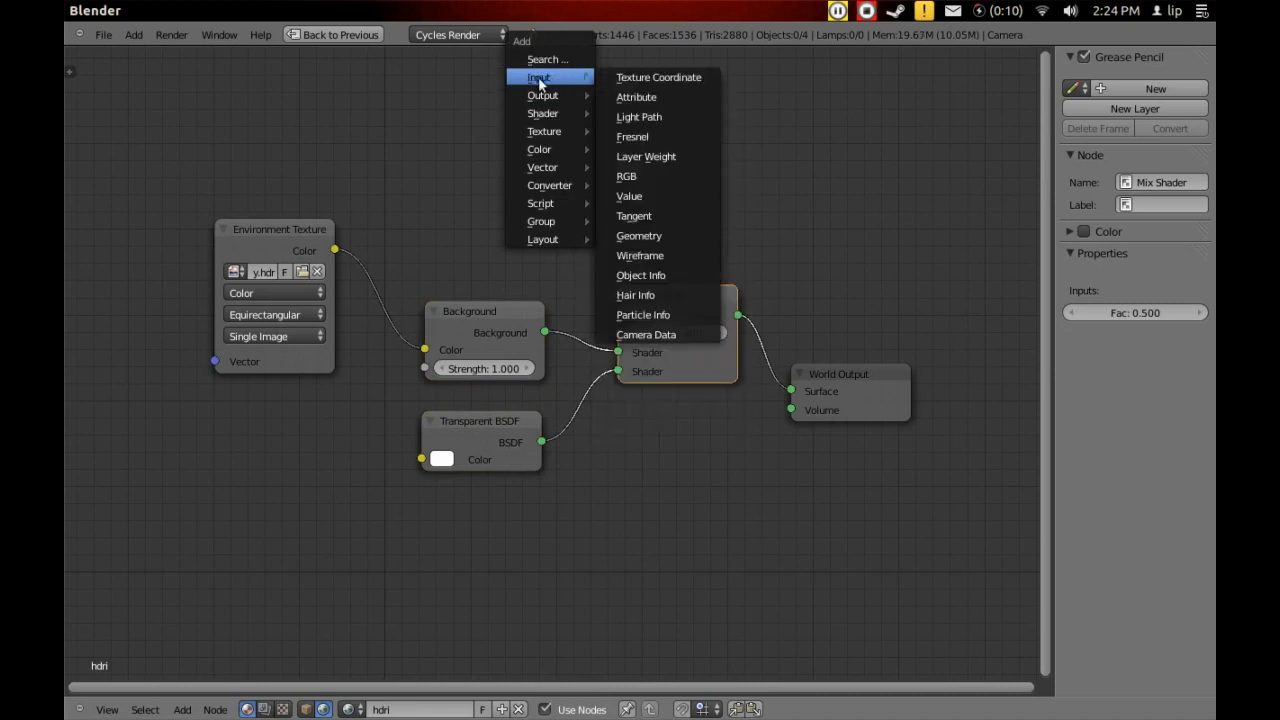
pyautogui.click(672, 117)
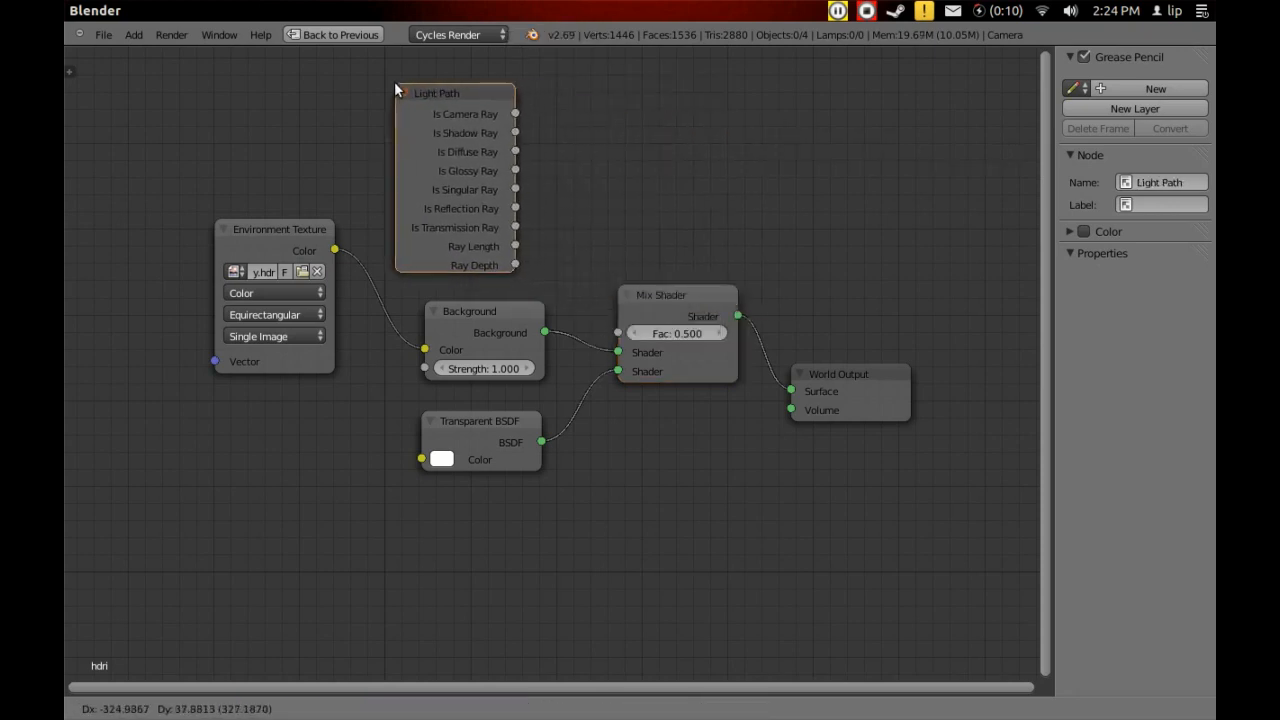
pyautogui.click(391, 86)
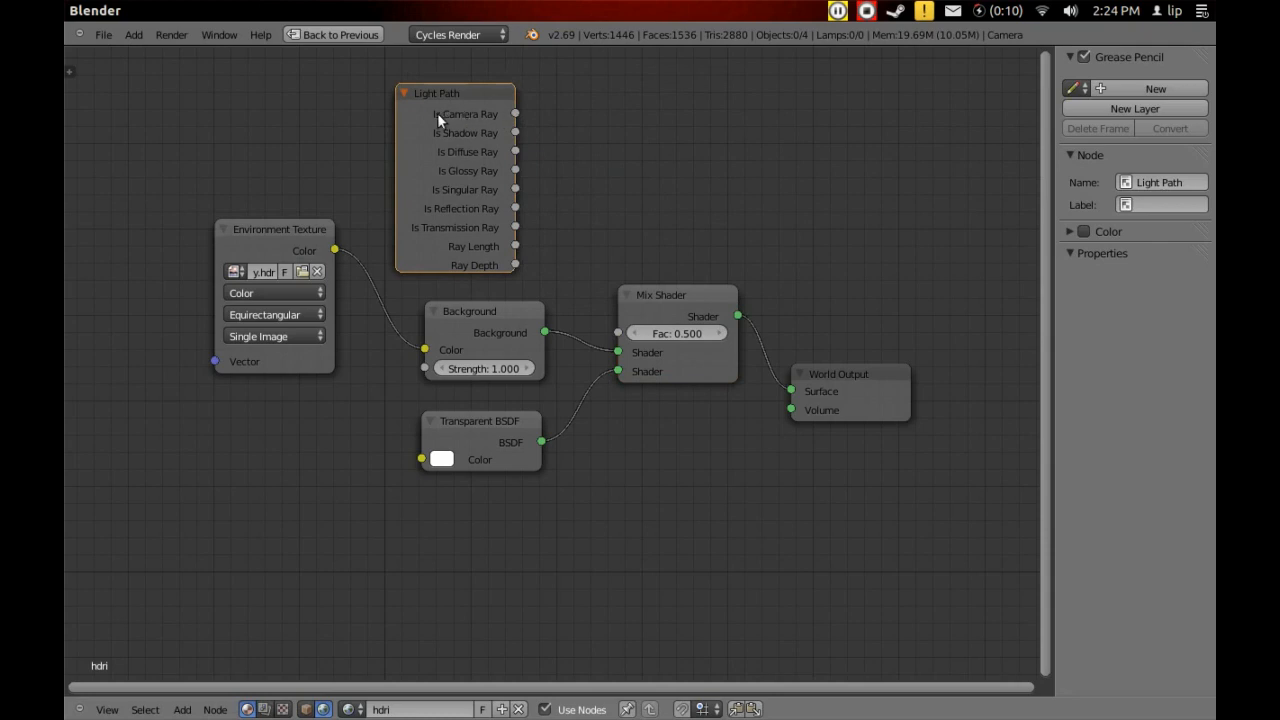
pyautogui.moveTo(589, 151); pyautogui.dragTo(627, 335)
# Step: Restore the full screen layout and examine the background and spheres in the rendered view with the new node setup
pyautogui.hotkey('shift', 'space')
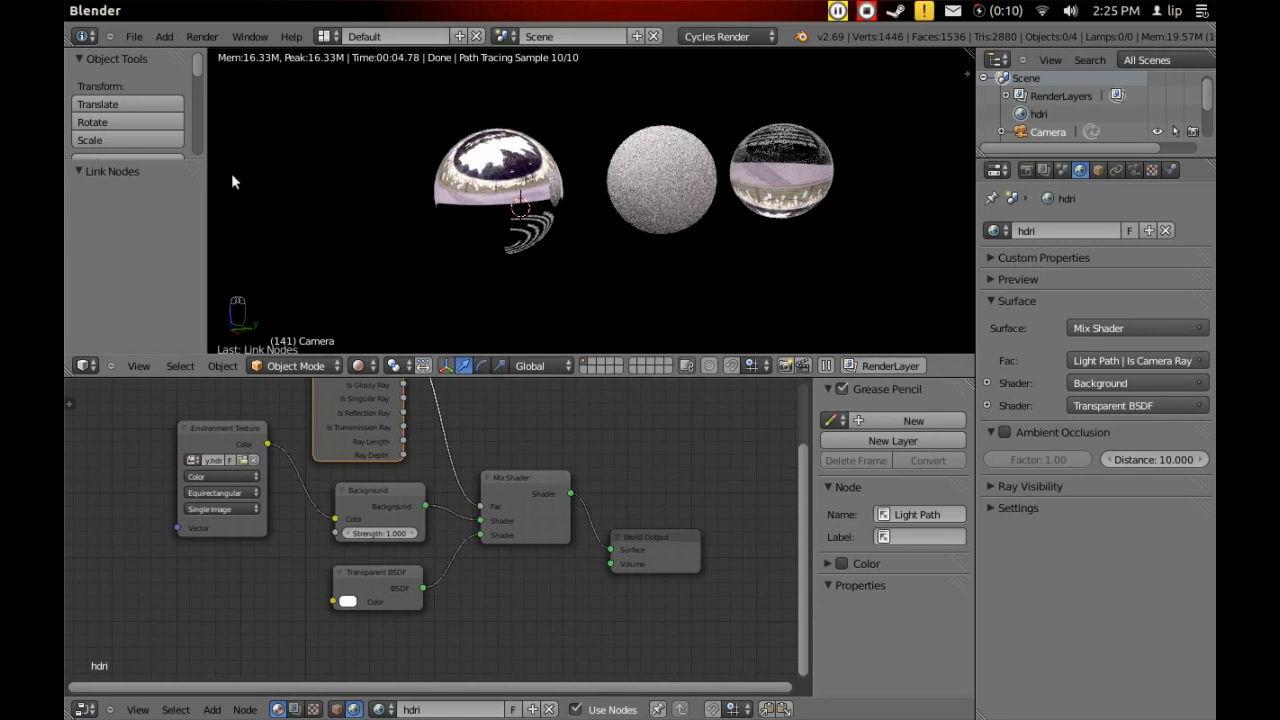
pyautogui.scroll(-2, 651, 160)
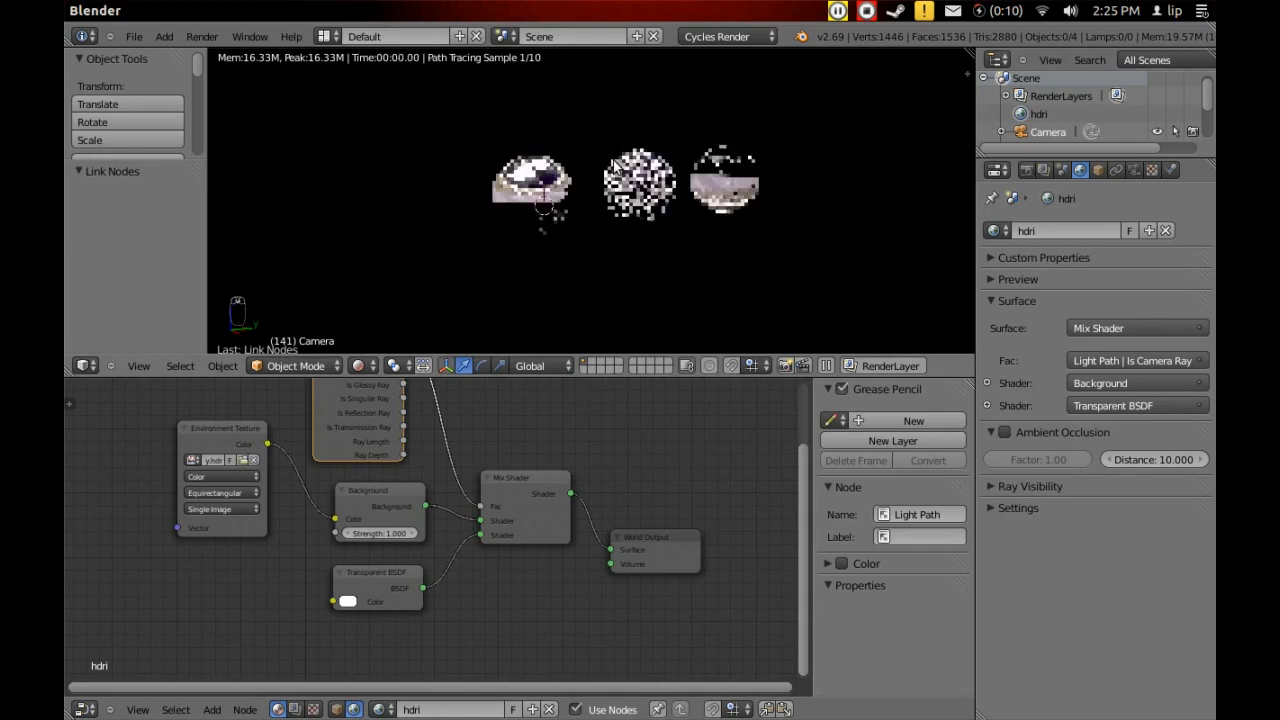
pyautogui.scroll(2, 592, 150)
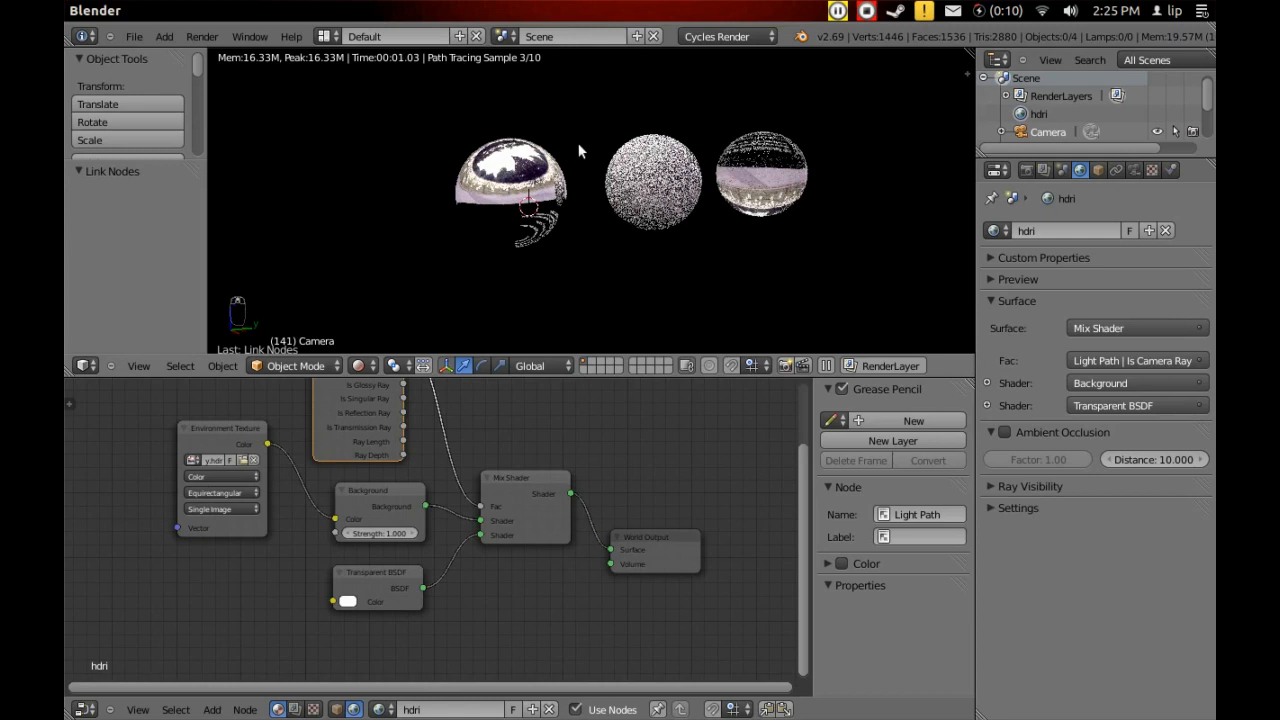